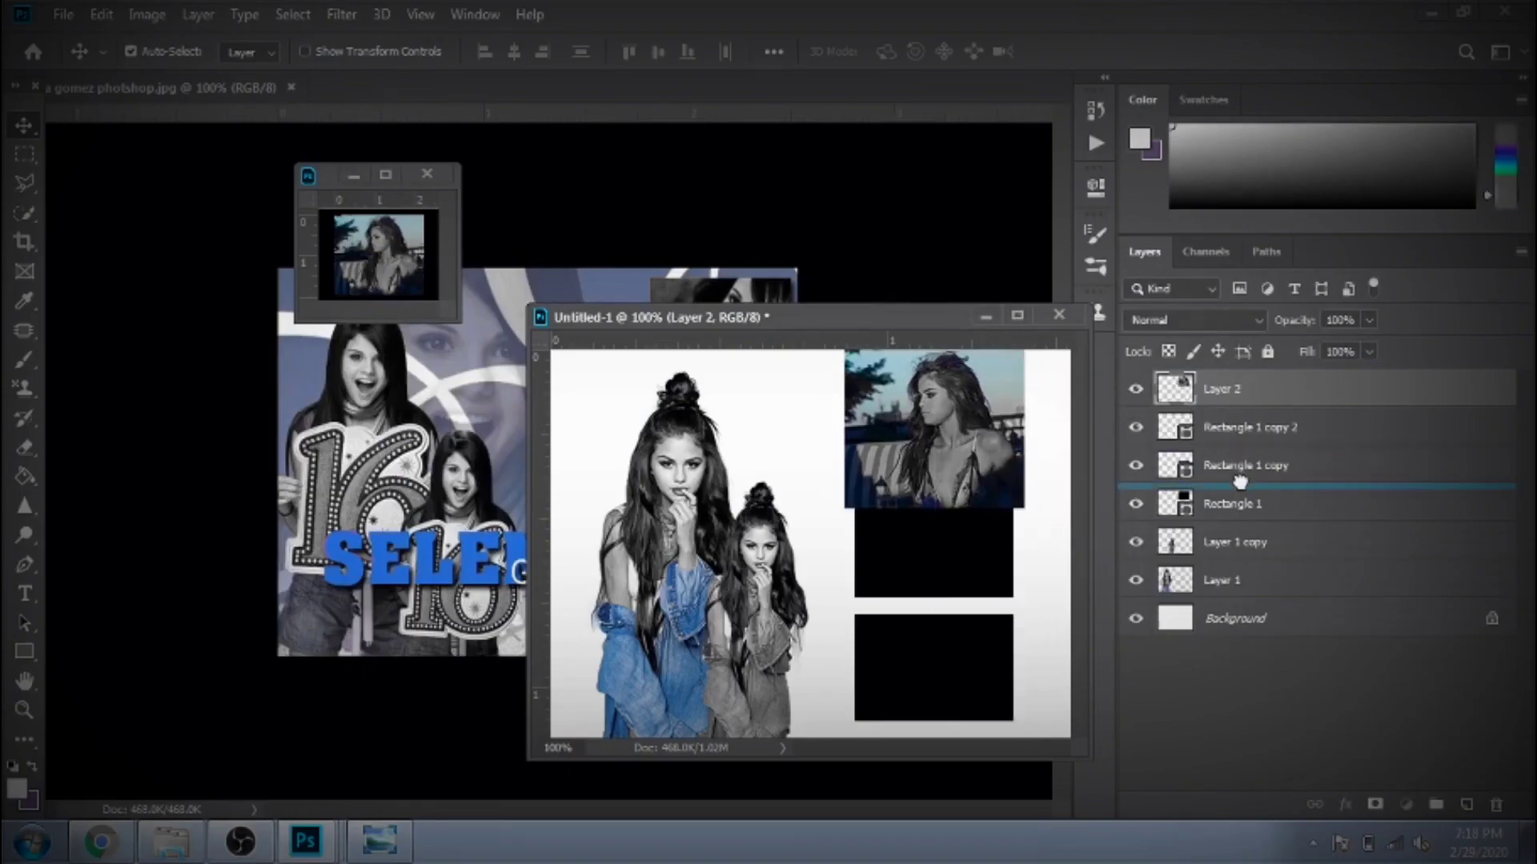
Move the city photo above the top box and clip it into that box
{"action": "left_click_drag", "start_coordinate": [1240, 481], "coordinate": [1239, 477]}
{"action": "right_click", "coordinate": [1240, 467]}
{"action": "left_click", "coordinate": [1035, 432]}
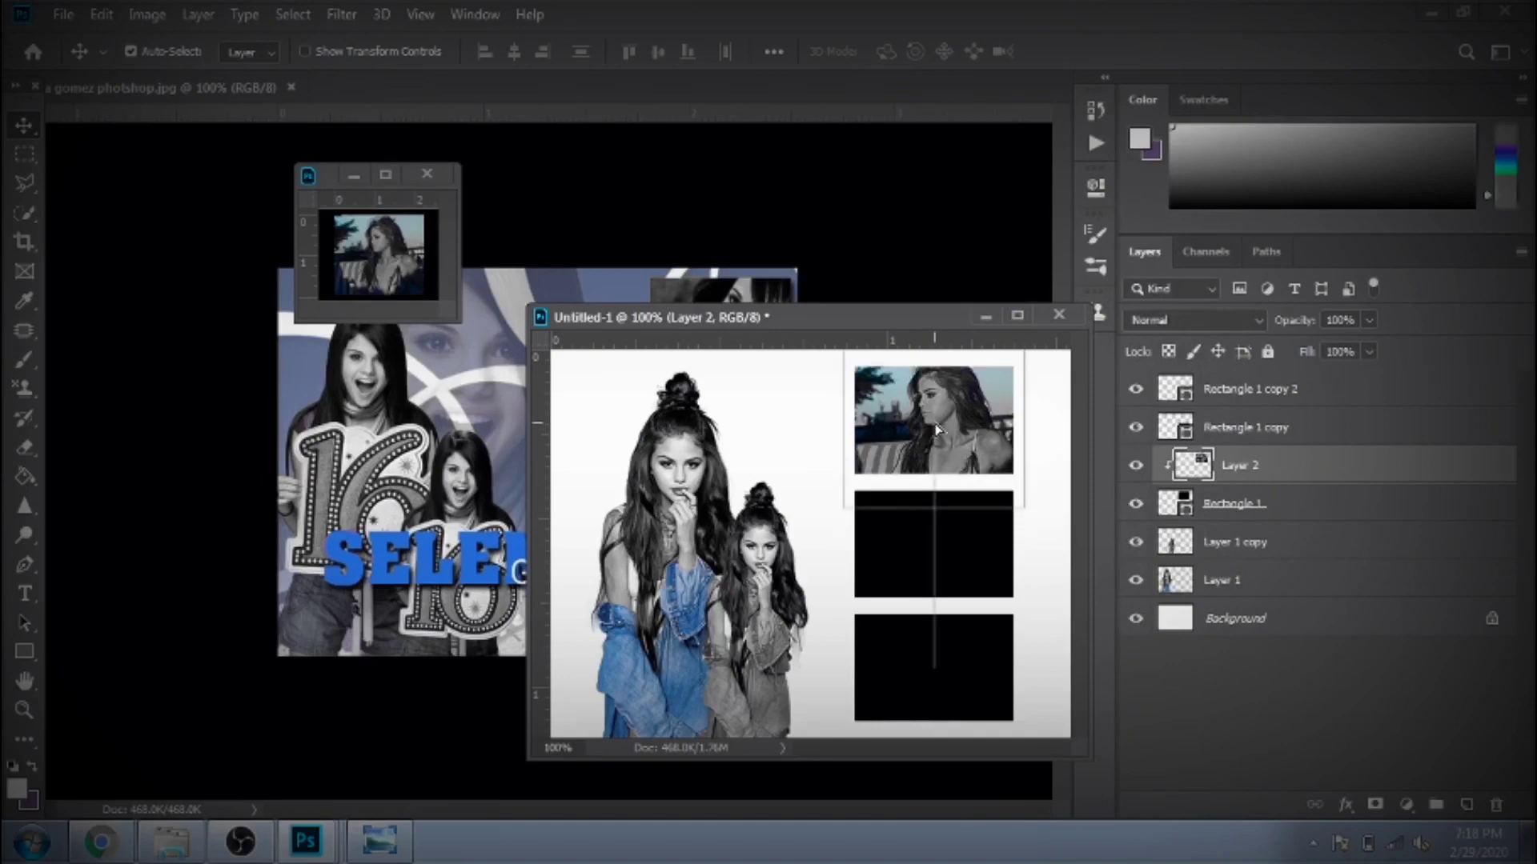
Close the small reference image window and put away the transparent Selena document
{"action": "left_click", "coordinate": [354, 174]}
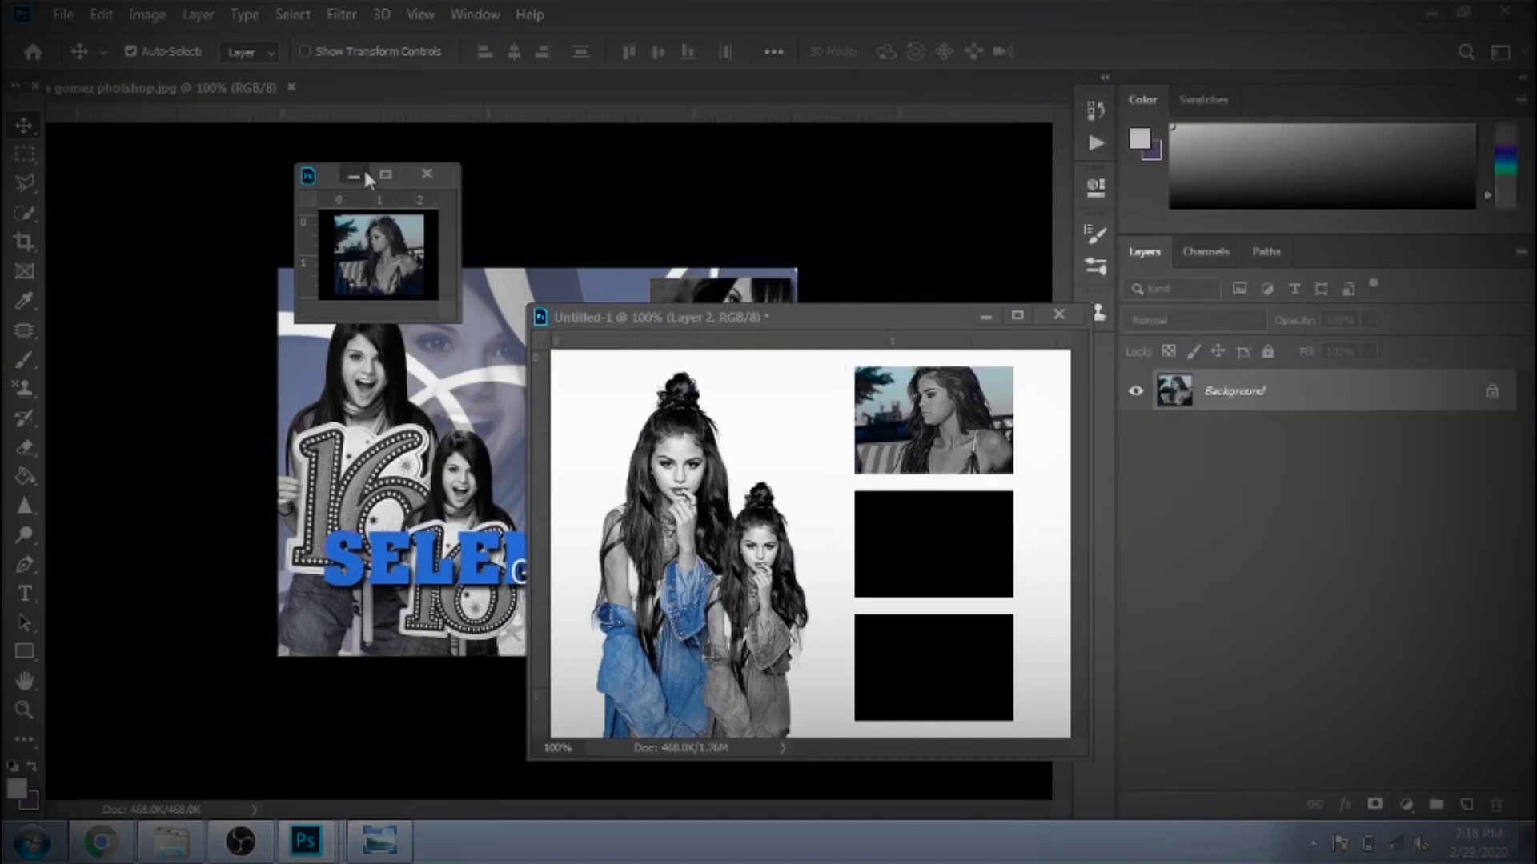
{"action": "left_click", "coordinate": [245, 749]}
{"action": "left_click", "coordinate": [778, 93]}
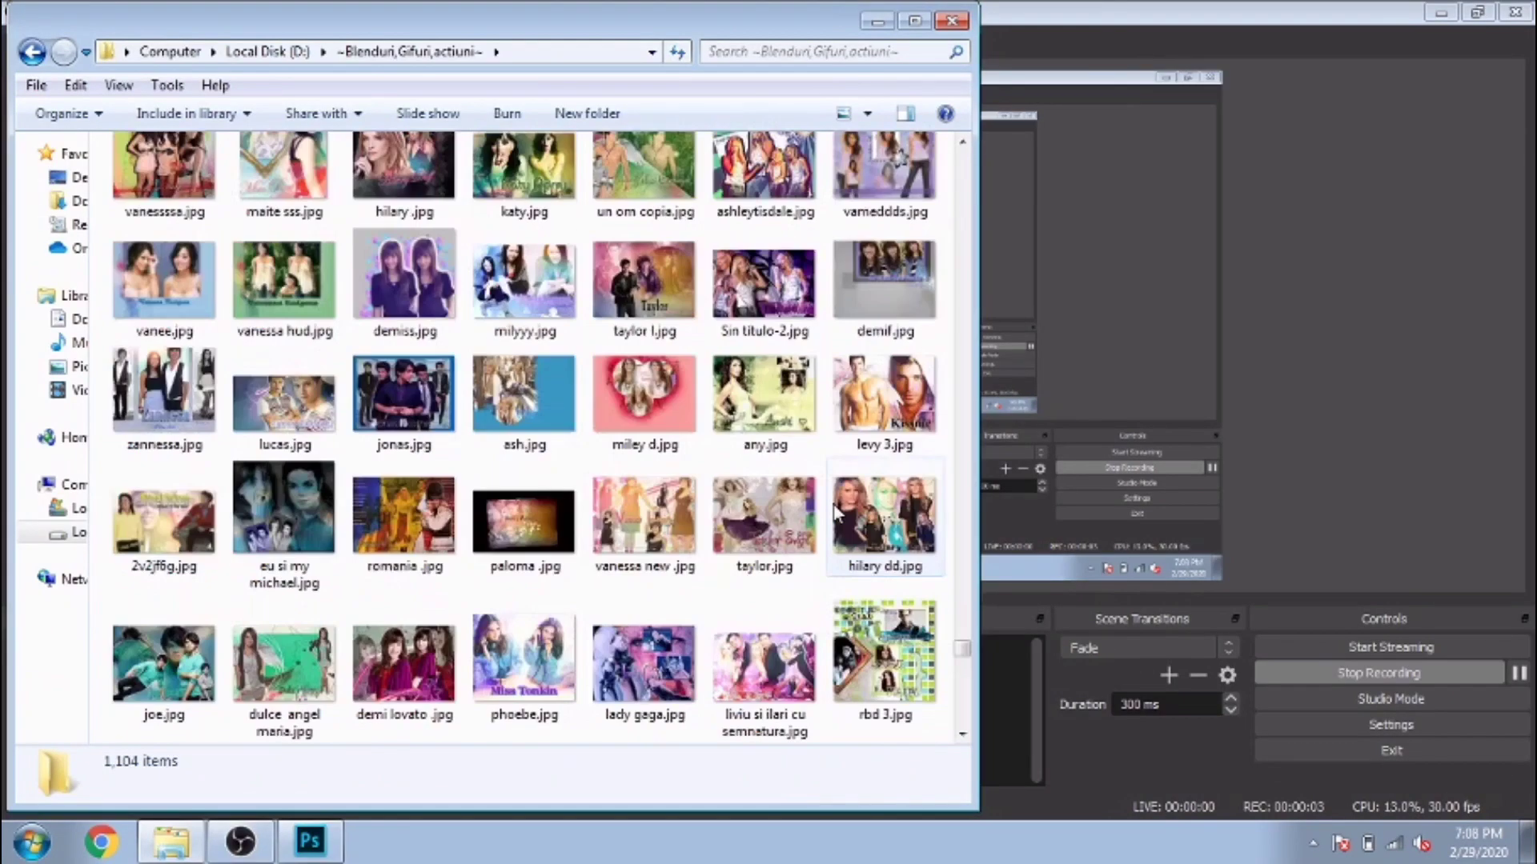
Find selena gomez photshop.jpg in the thumbnail grid and open it full-screen
{"action": "scroll", "coordinate": [837, 512], "scroll_direction": "down", "scroll_amount": 5}
{"action": "scroll", "coordinate": [837, 512], "scroll_direction": "down", "scroll_amount": 5}
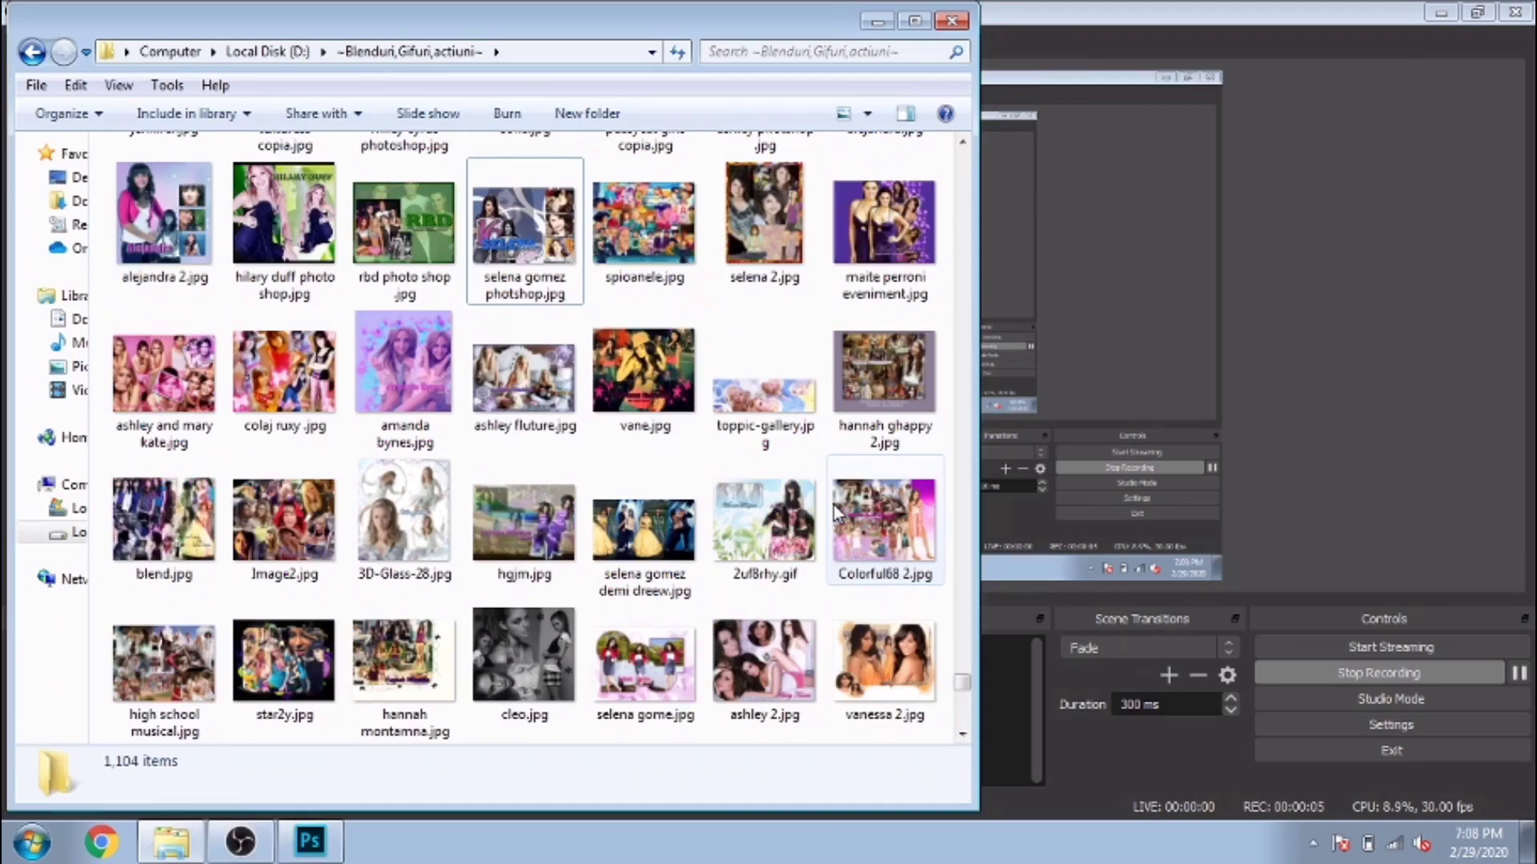
{"action": "left_click", "coordinate": [535, 235]}
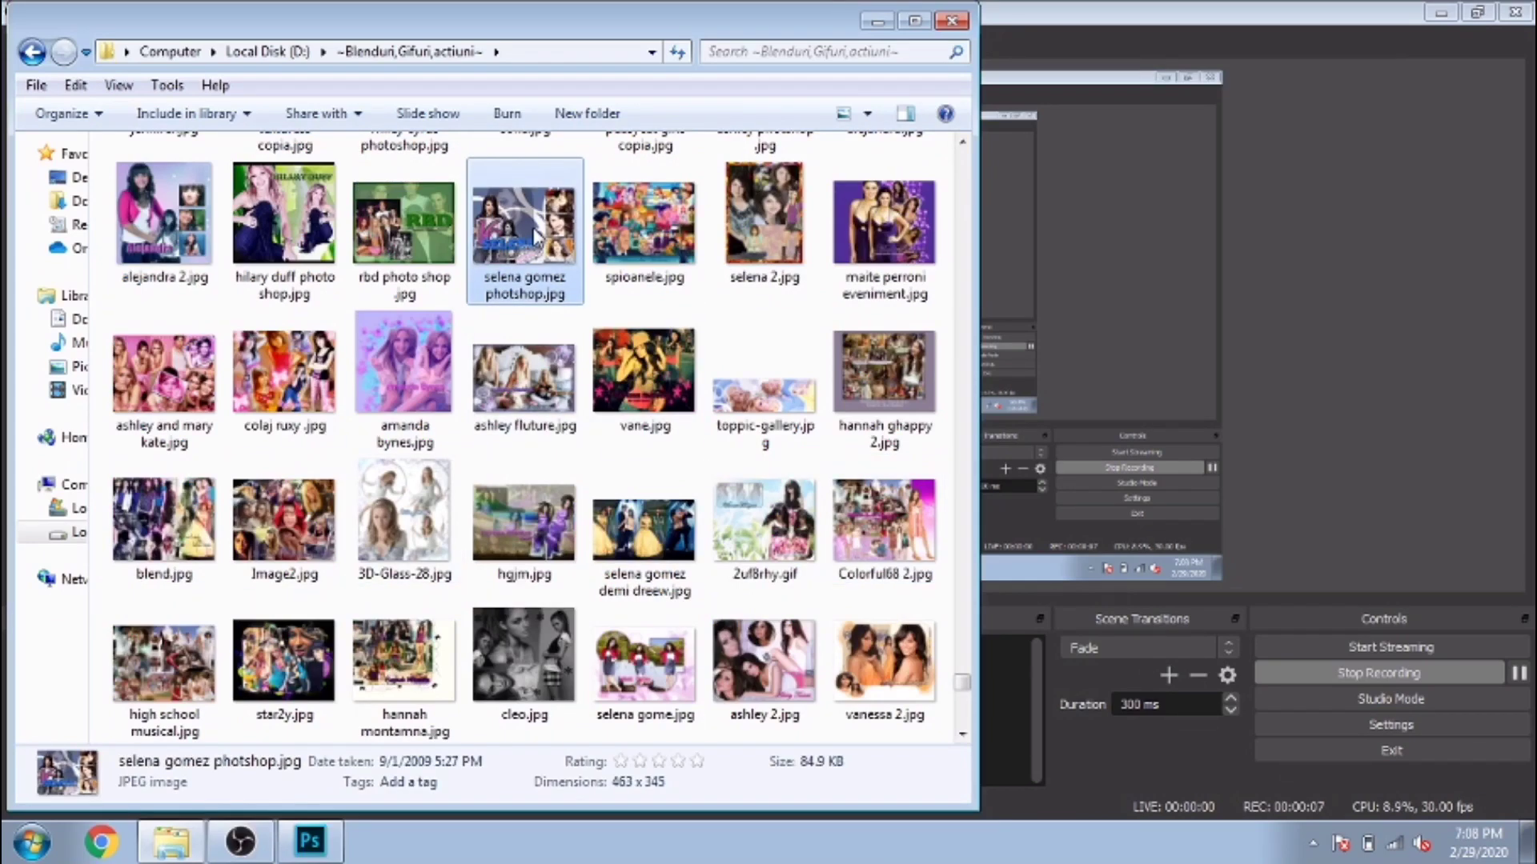
{"action": "double_click", "coordinate": [534, 235]}
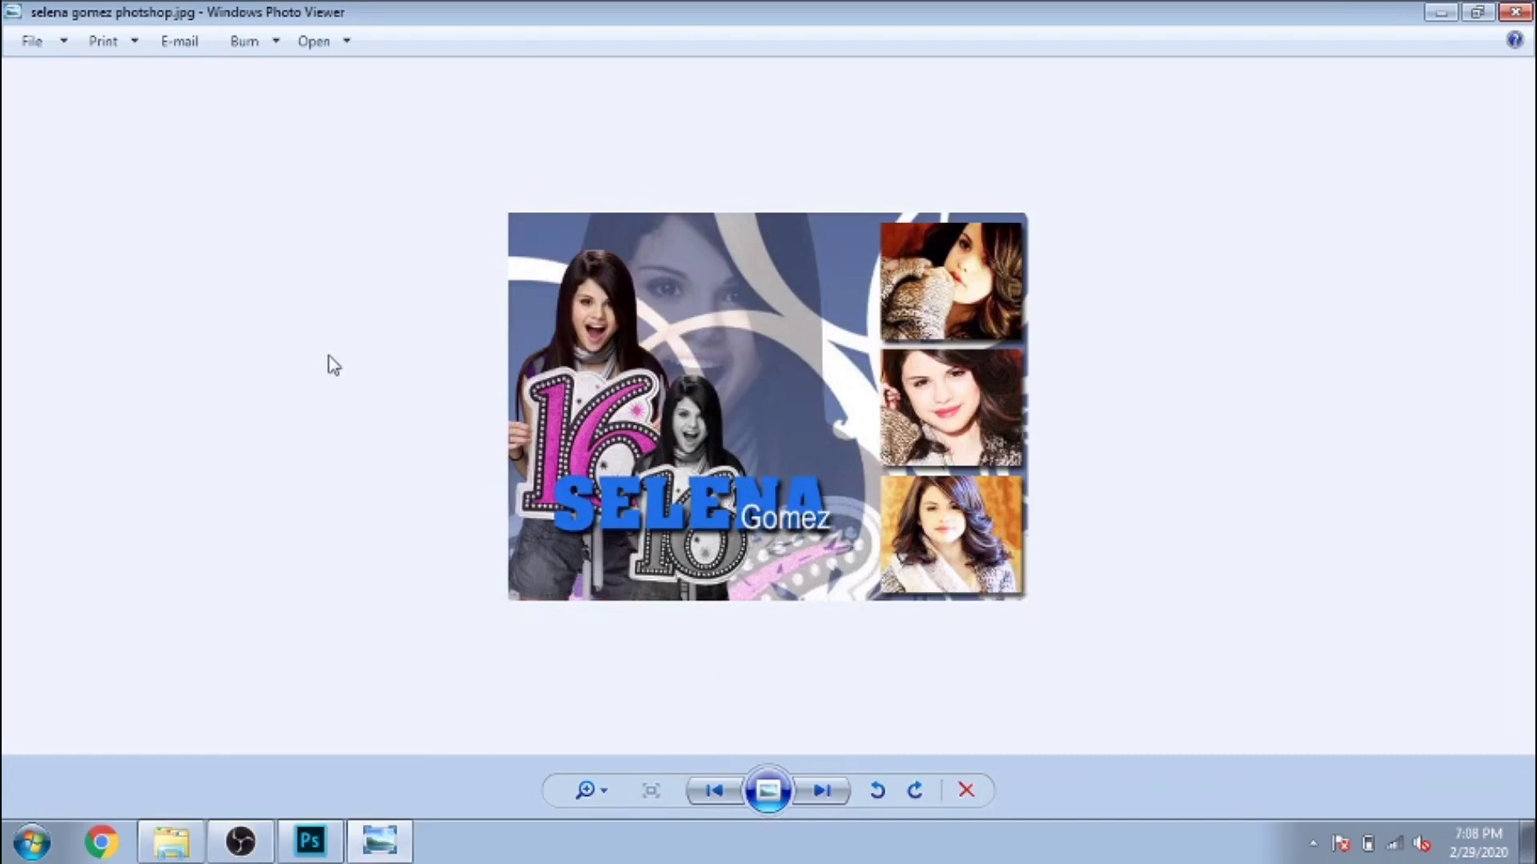
Search the web for 'selena gomez png'
{"action": "key", "text": "alt+Tab"}
{"action": "type", "text": "selena go"}
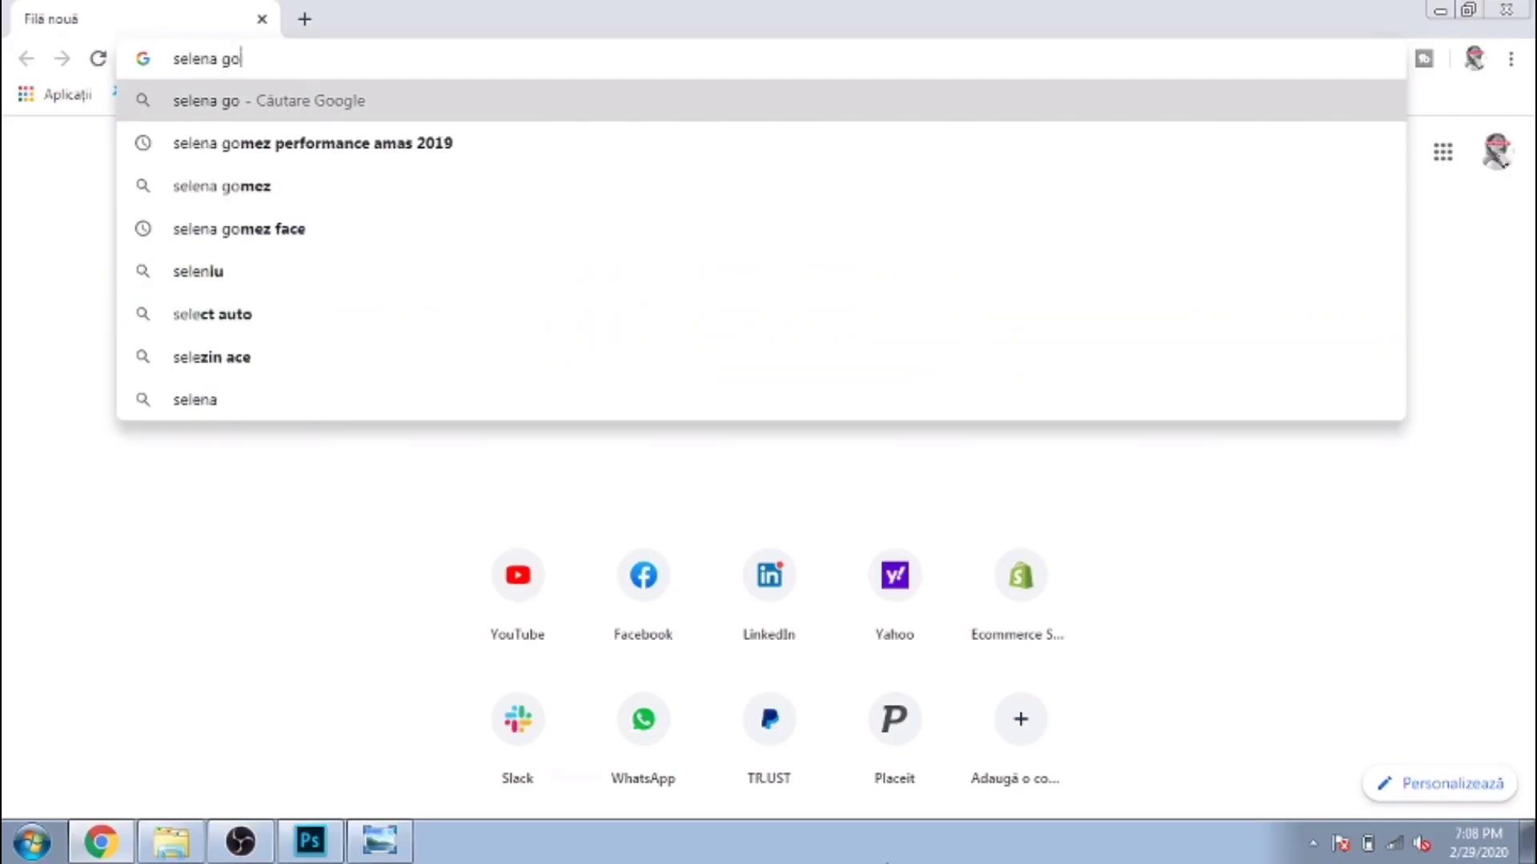
{"action": "type", "text": "mez png"}
{"action": "key", "text": "Return"}
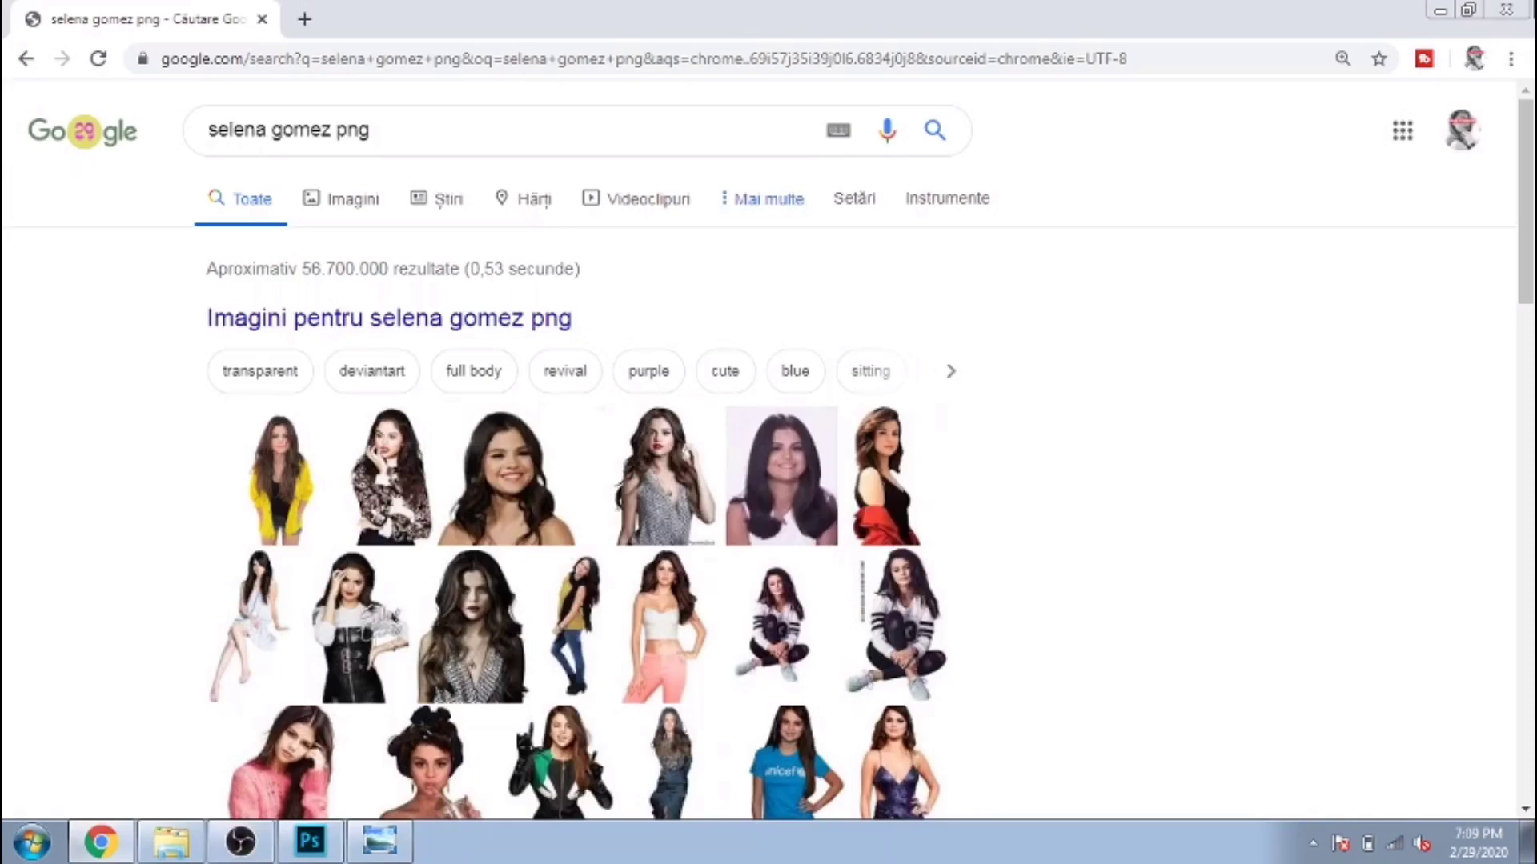
Preview the denim-jacket Selena PNG in the image results and bring up its options
{"action": "scroll", "coordinate": [309, 256], "scroll_direction": "down", "scroll_amount": 1}
{"action": "left_click", "coordinate": [560, 672]}
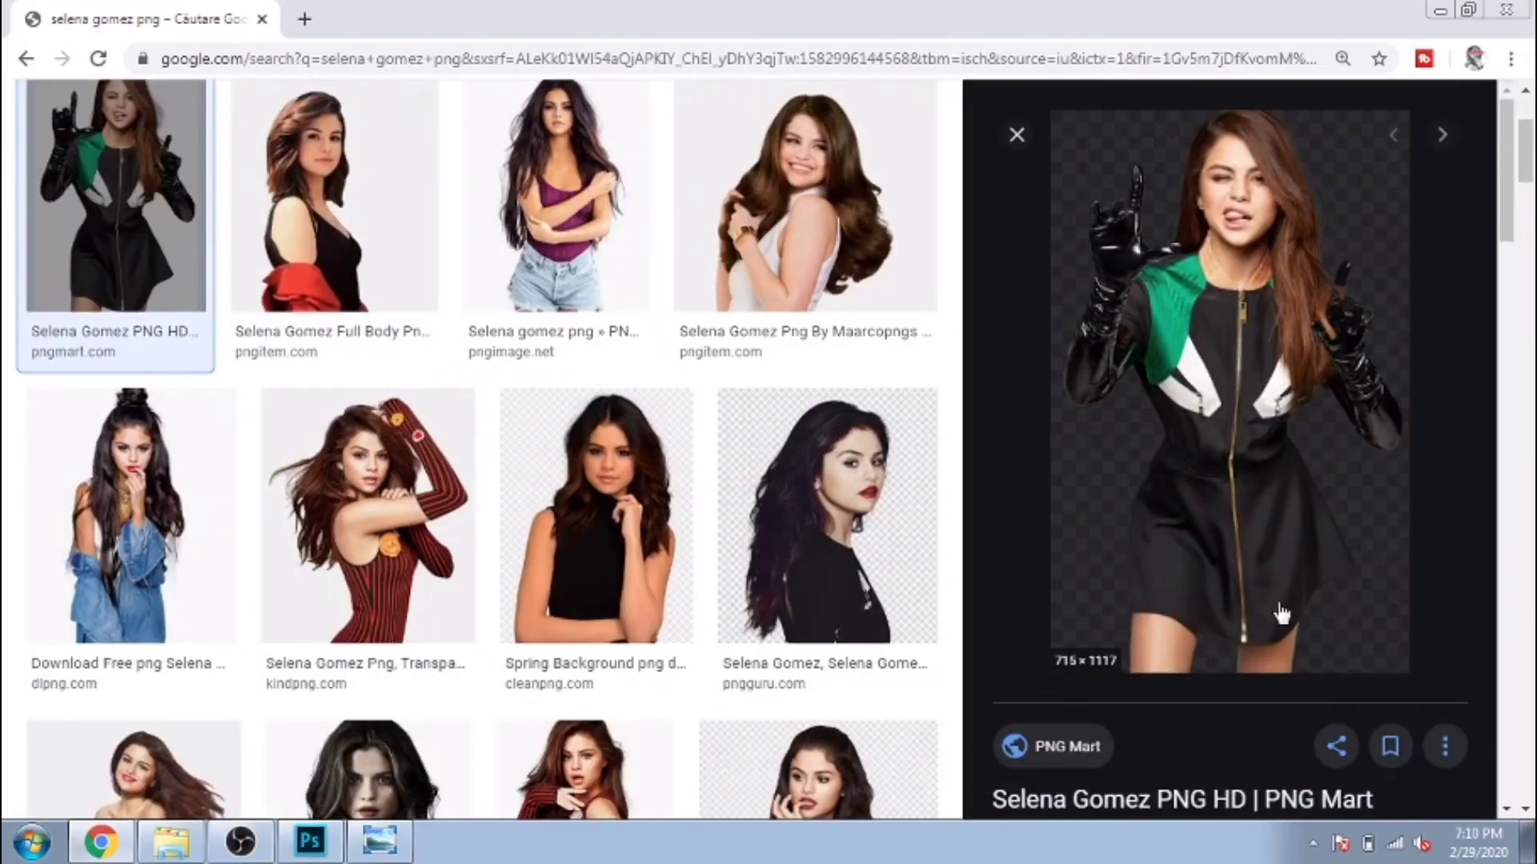
{"action": "scroll", "coordinate": [549, 446], "scroll_direction": "down", "scroll_amount": 1}
{"action": "left_click", "coordinate": [132, 401]}
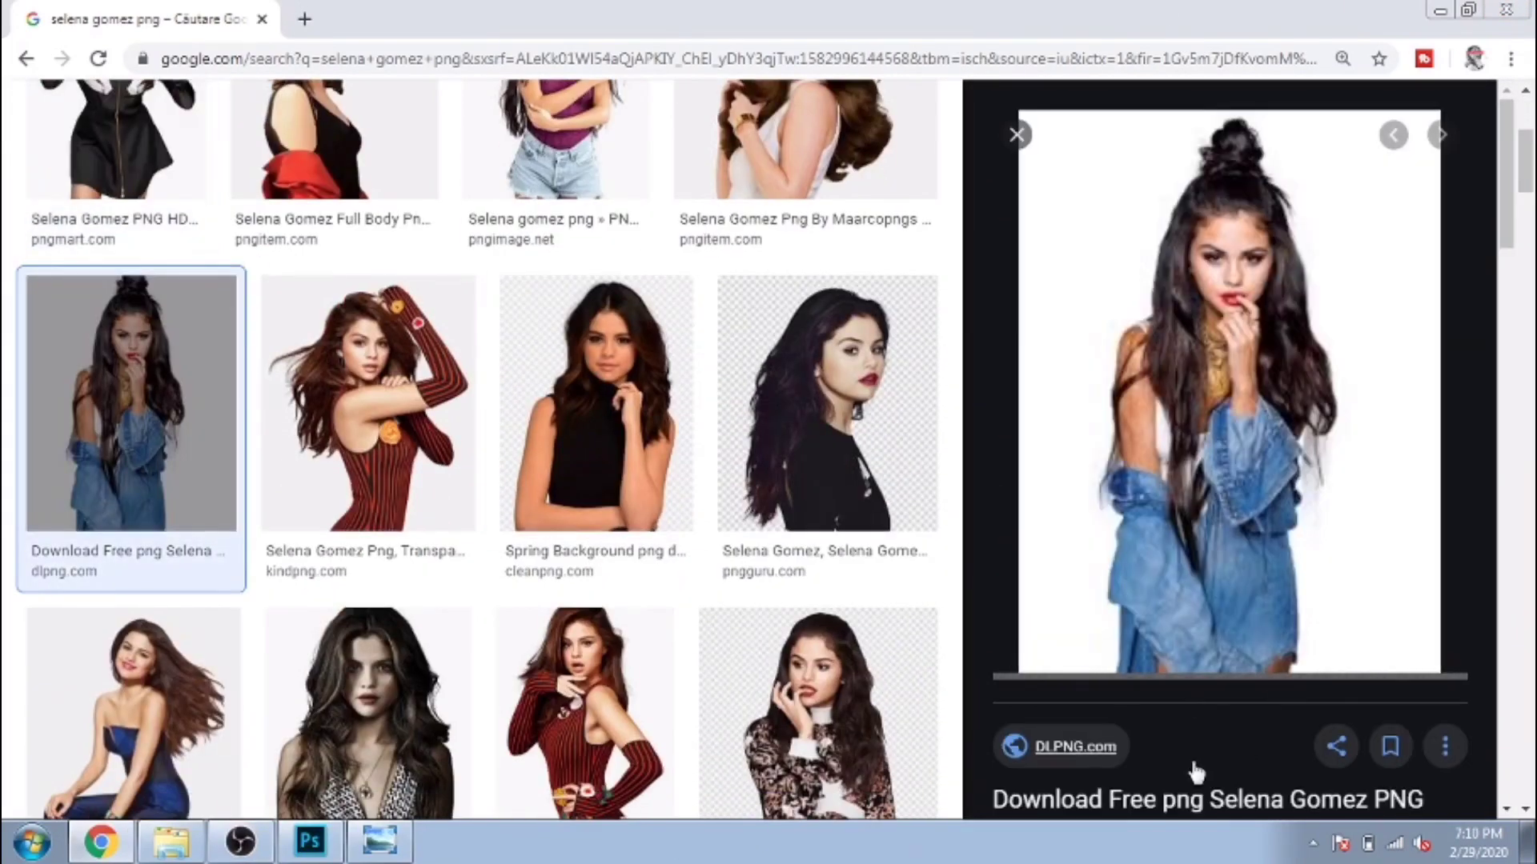
{"action": "right_click", "coordinate": [1253, 474]}
Save the denim-jacket PNG, then browse to Studio Photoshoots > Photoshoots in 2017
{"action": "left_click", "coordinate": [1215, 613]}
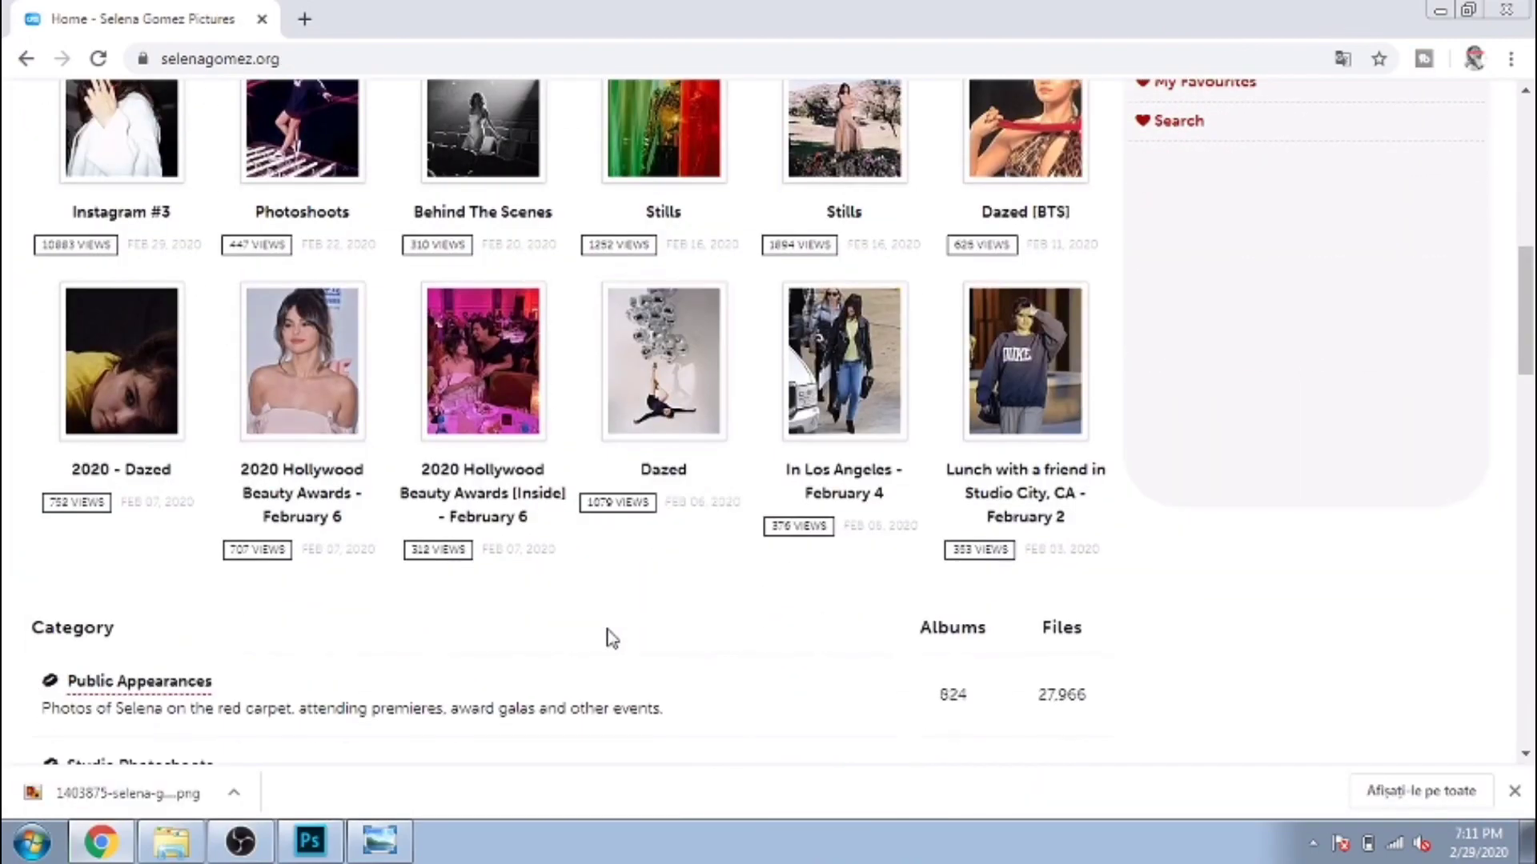
{"action": "scroll", "coordinate": [411, 505], "scroll_direction": "down", "scroll_amount": 1}
{"action": "left_click", "coordinate": [160, 205]}
{"action": "scroll", "coordinate": [1225, 714], "scroll_direction": "down", "scroll_amount": 8}
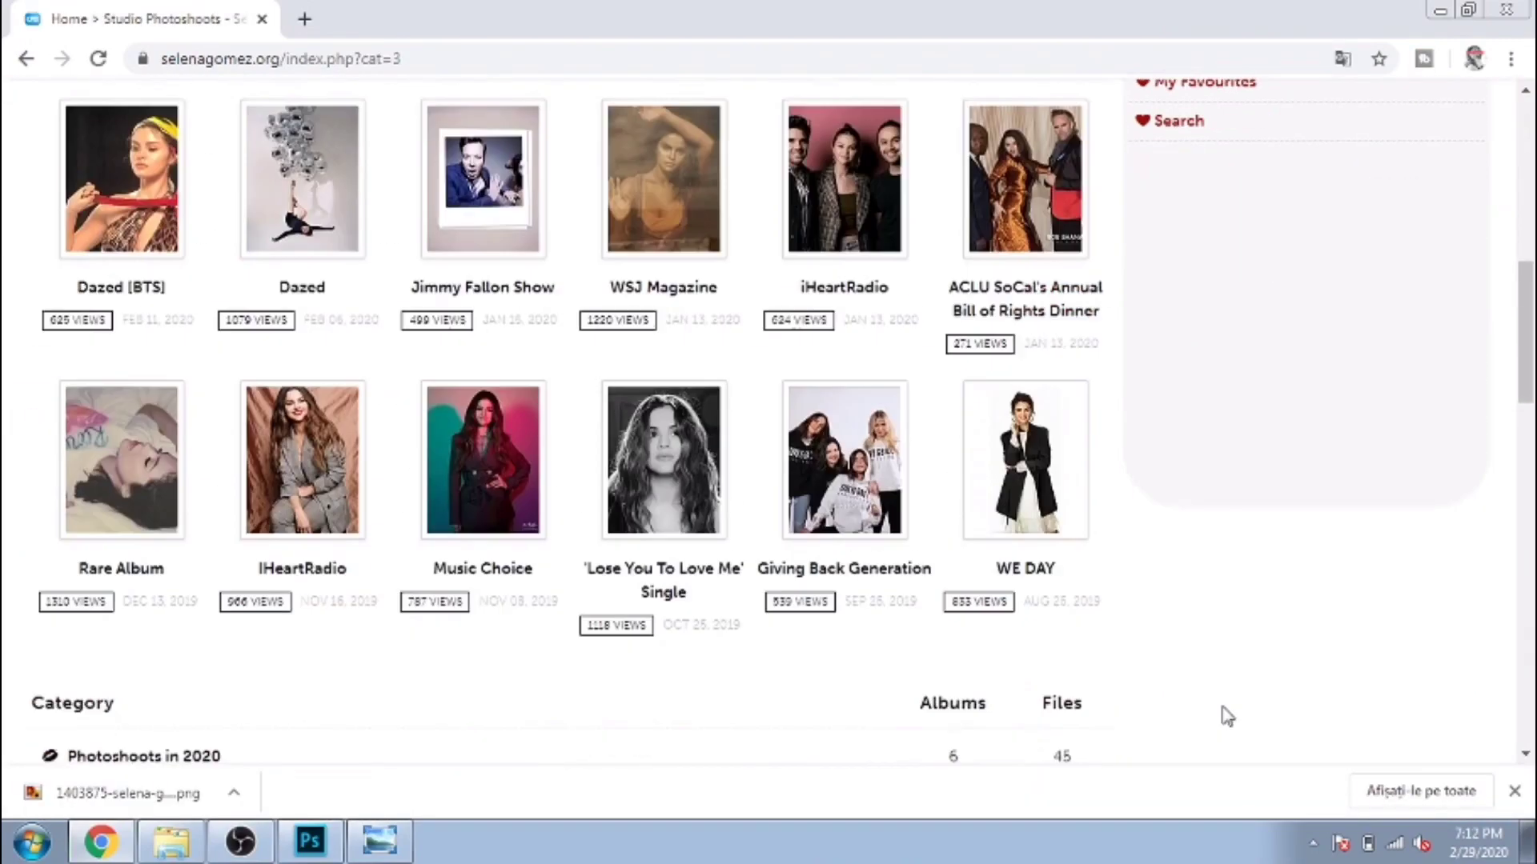
{"action": "scroll", "coordinate": [352, 498], "scroll_direction": "down", "scroll_amount": 6}
{"action": "left_click", "coordinate": [190, 373]}
{"action": "scroll", "coordinate": [583, 470], "scroll_direction": "down", "scroll_amount": 10}
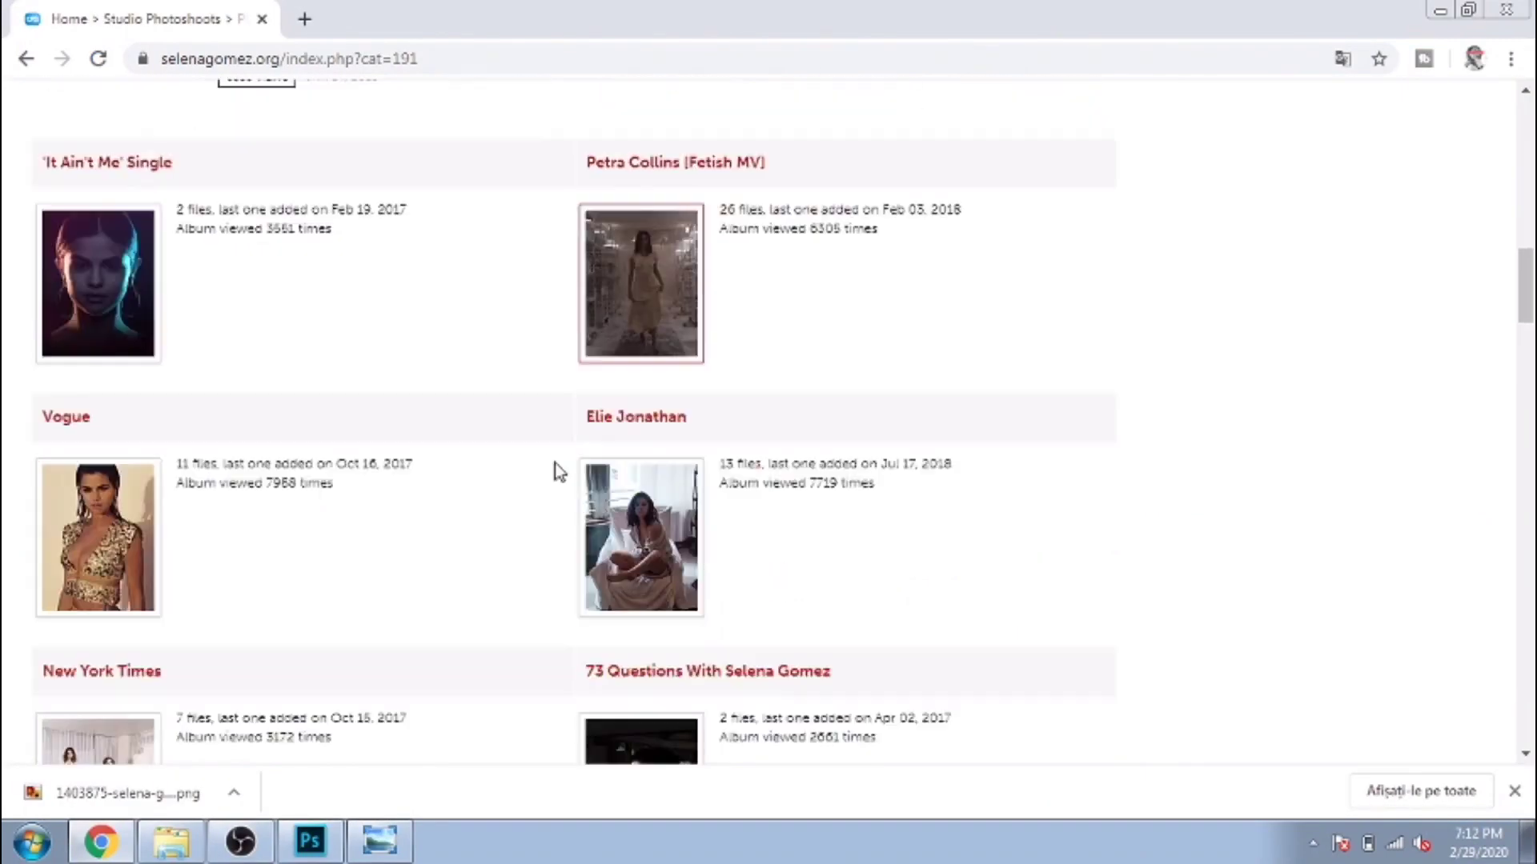
{"action": "scroll", "coordinate": [556, 470], "scroll_direction": "down", "scroll_amount": 6}
{"action": "scroll", "coordinate": [470, 462], "scroll_direction": "down", "scroll_amount": 3}
{"action": "left_click", "coordinate": [45, 324]}
{"action": "scroll", "coordinate": [384, 372], "scroll_direction": "down", "scroll_amount": 4}
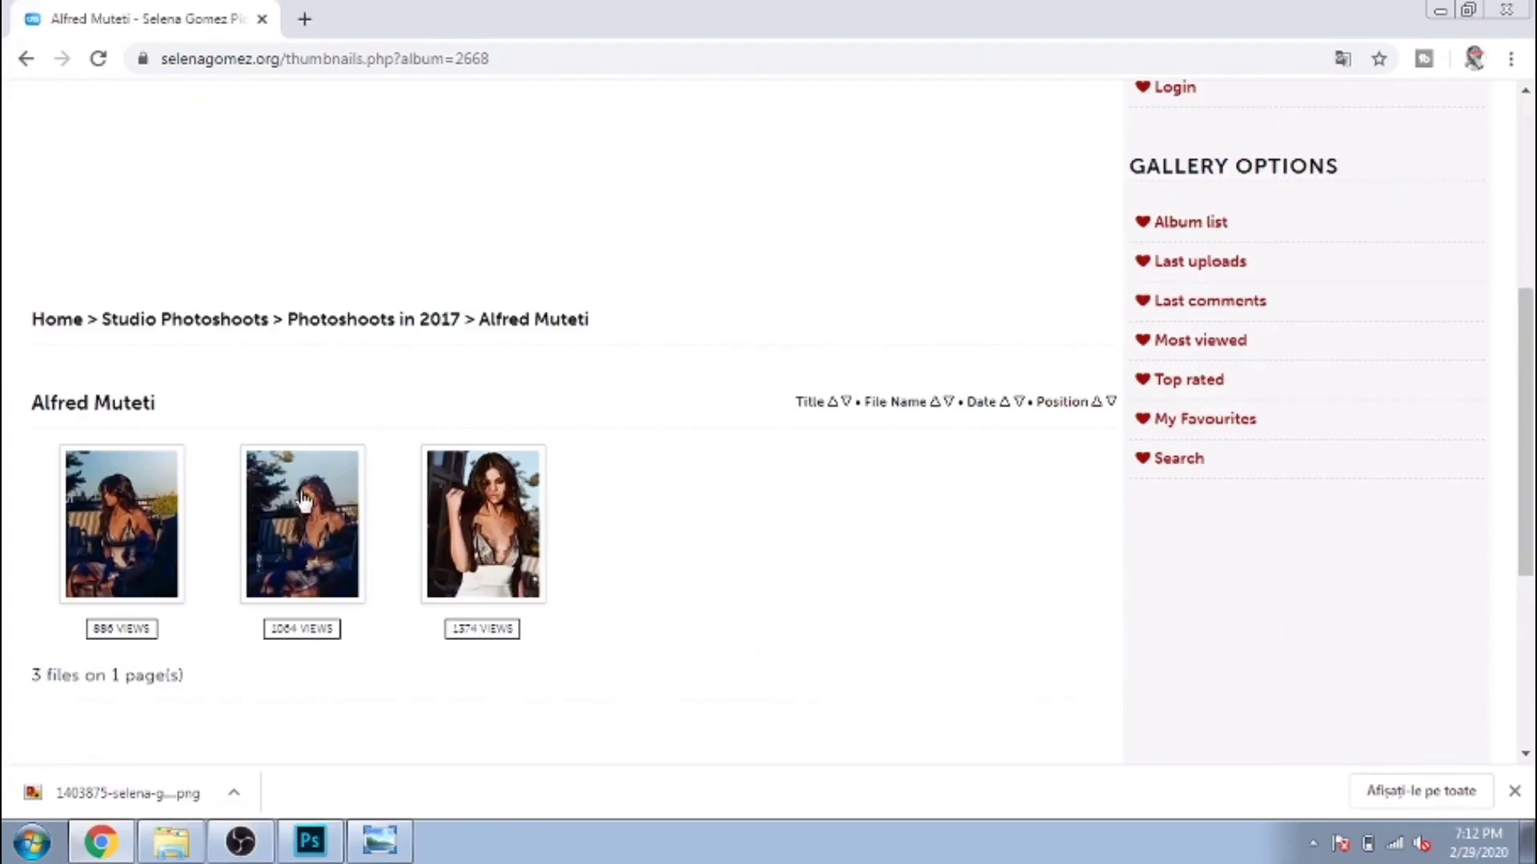
{"action": "left_click", "coordinate": [302, 521]}
{"action": "scroll", "coordinate": [684, 302], "scroll_direction": "down", "scroll_amount": 1}
{"action": "key", "text": "alt+Left"}
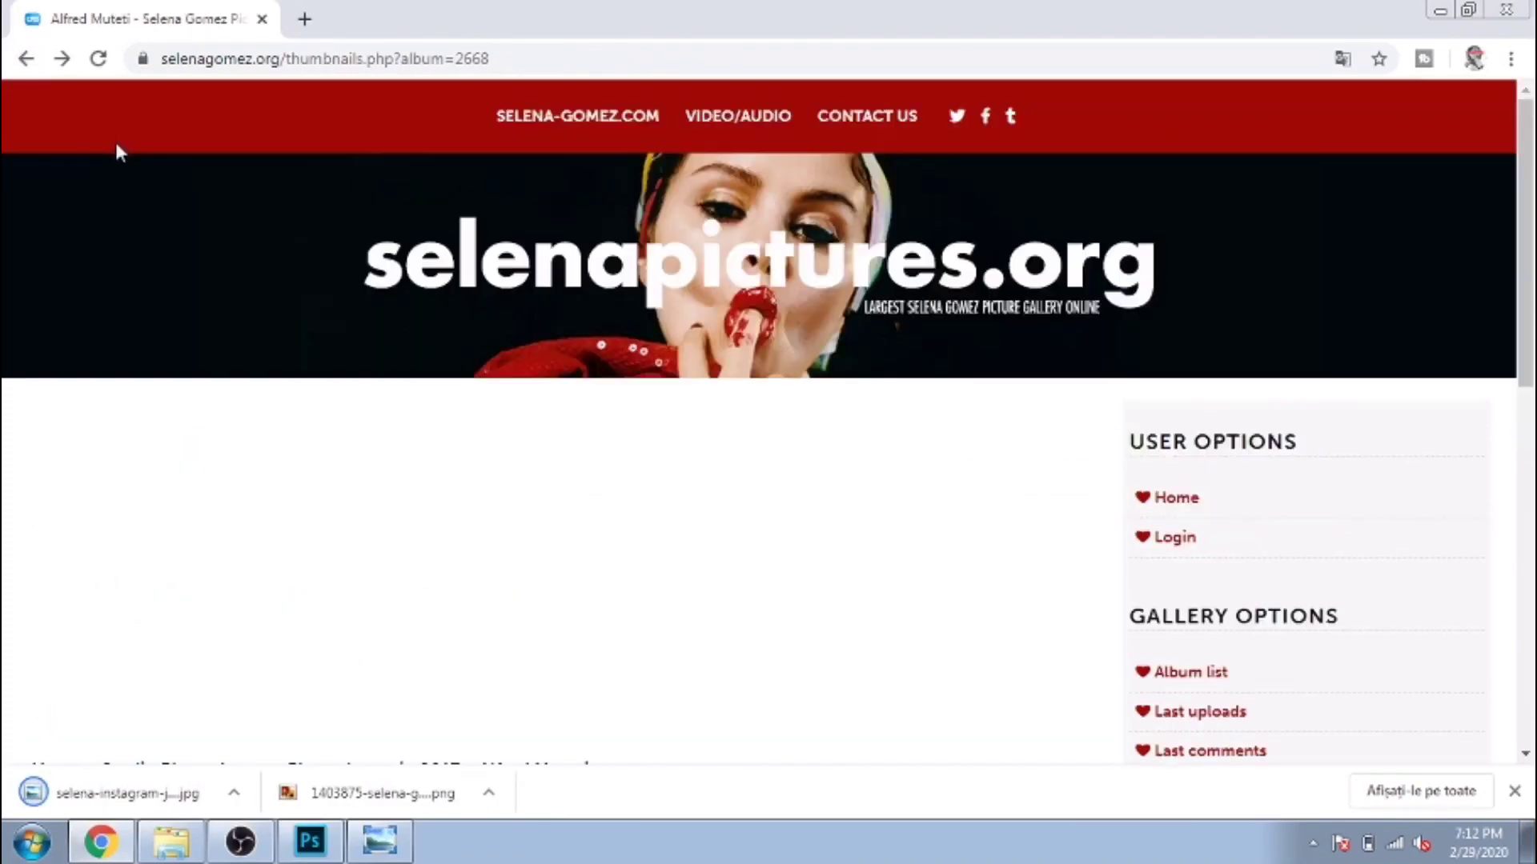
Save the second photo from the TIME Magazine album
{"action": "scroll", "coordinate": [914, 566], "scroll_direction": "down", "scroll_amount": 3}
{"action": "scroll", "coordinate": [916, 560], "scroll_direction": "down", "scroll_amount": 3}
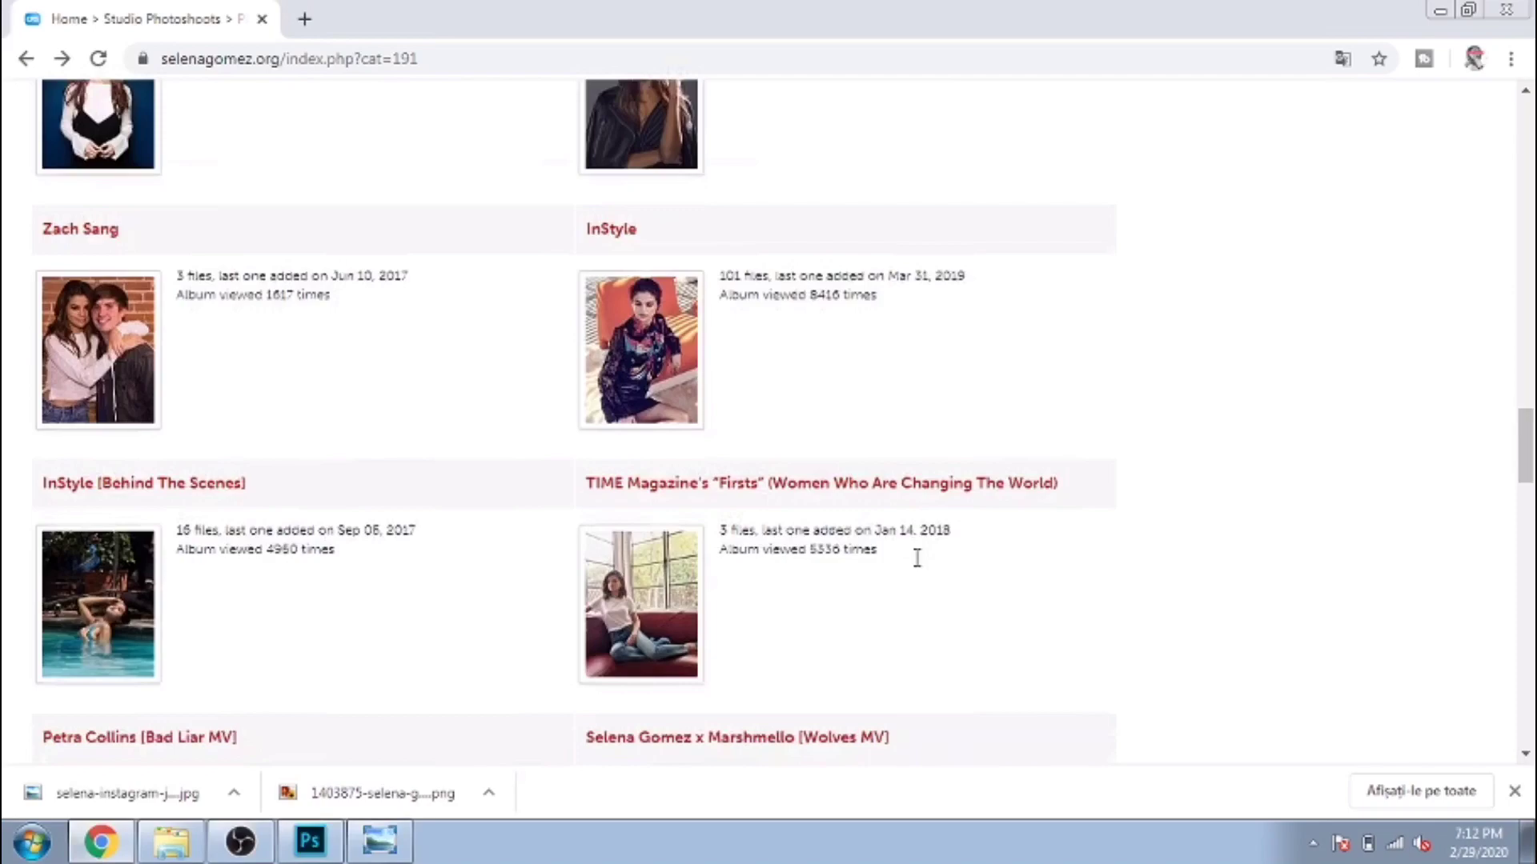
{"action": "scroll", "coordinate": [917, 552], "scroll_direction": "down", "scroll_amount": 2}
{"action": "left_click", "coordinate": [648, 424]}
{"action": "scroll", "coordinate": [576, 559], "scroll_direction": "down", "scroll_amount": 5}
{"action": "left_click", "coordinate": [302, 416]}
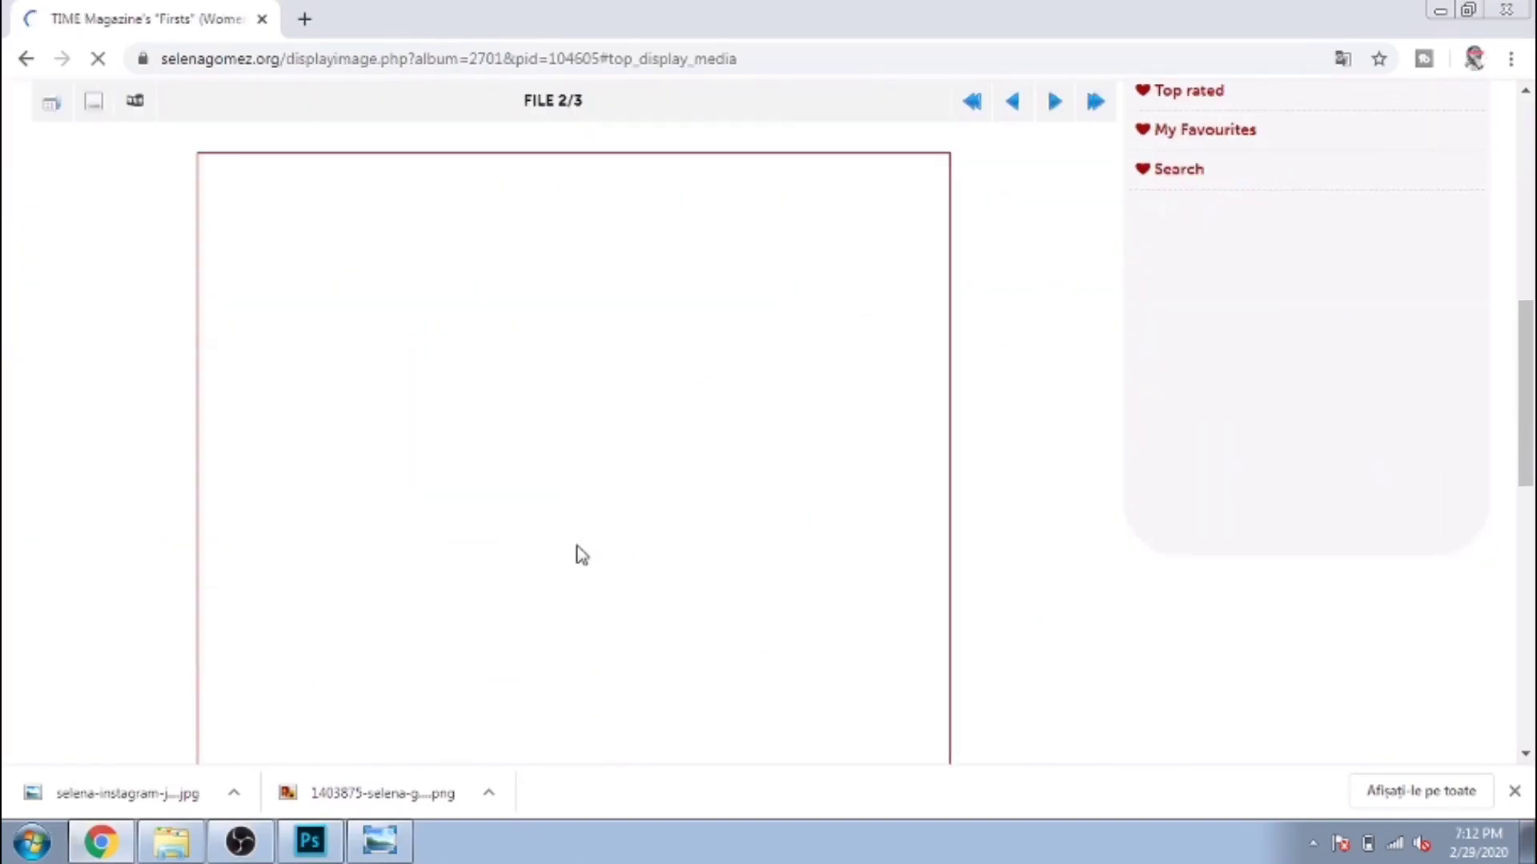
{"action": "key", "text": "alt+Left"}
{"action": "key", "text": "alt+Left"}
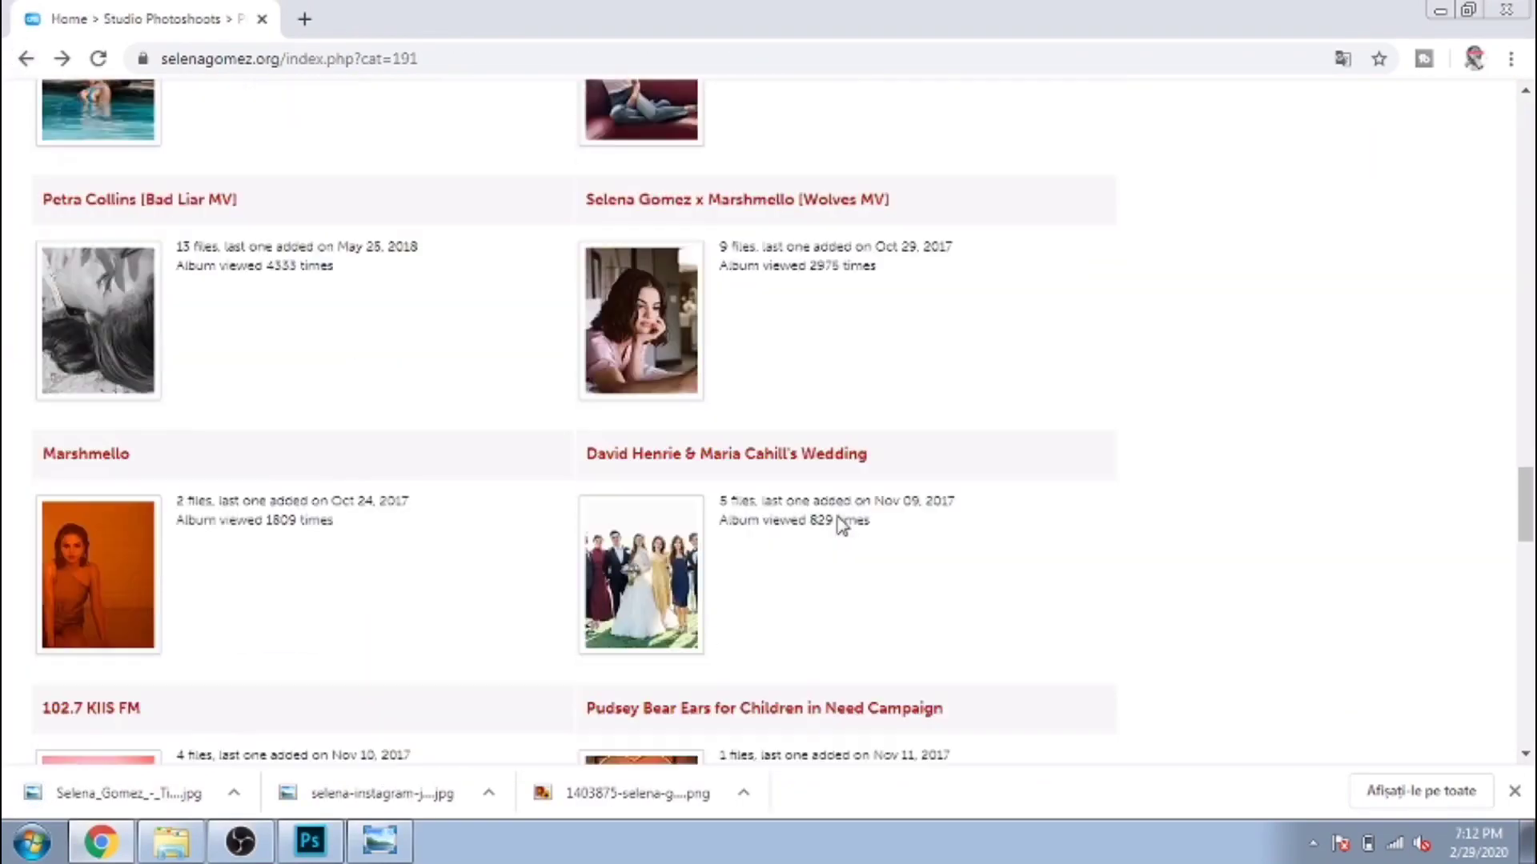
Save the InStyle photo from the latest 2017 additions
{"action": "scroll", "coordinate": [810, 439], "scroll_direction": "down", "scroll_amount": 4}
{"action": "scroll", "coordinate": [810, 439], "scroll_direction": "down", "scroll_amount": 5}
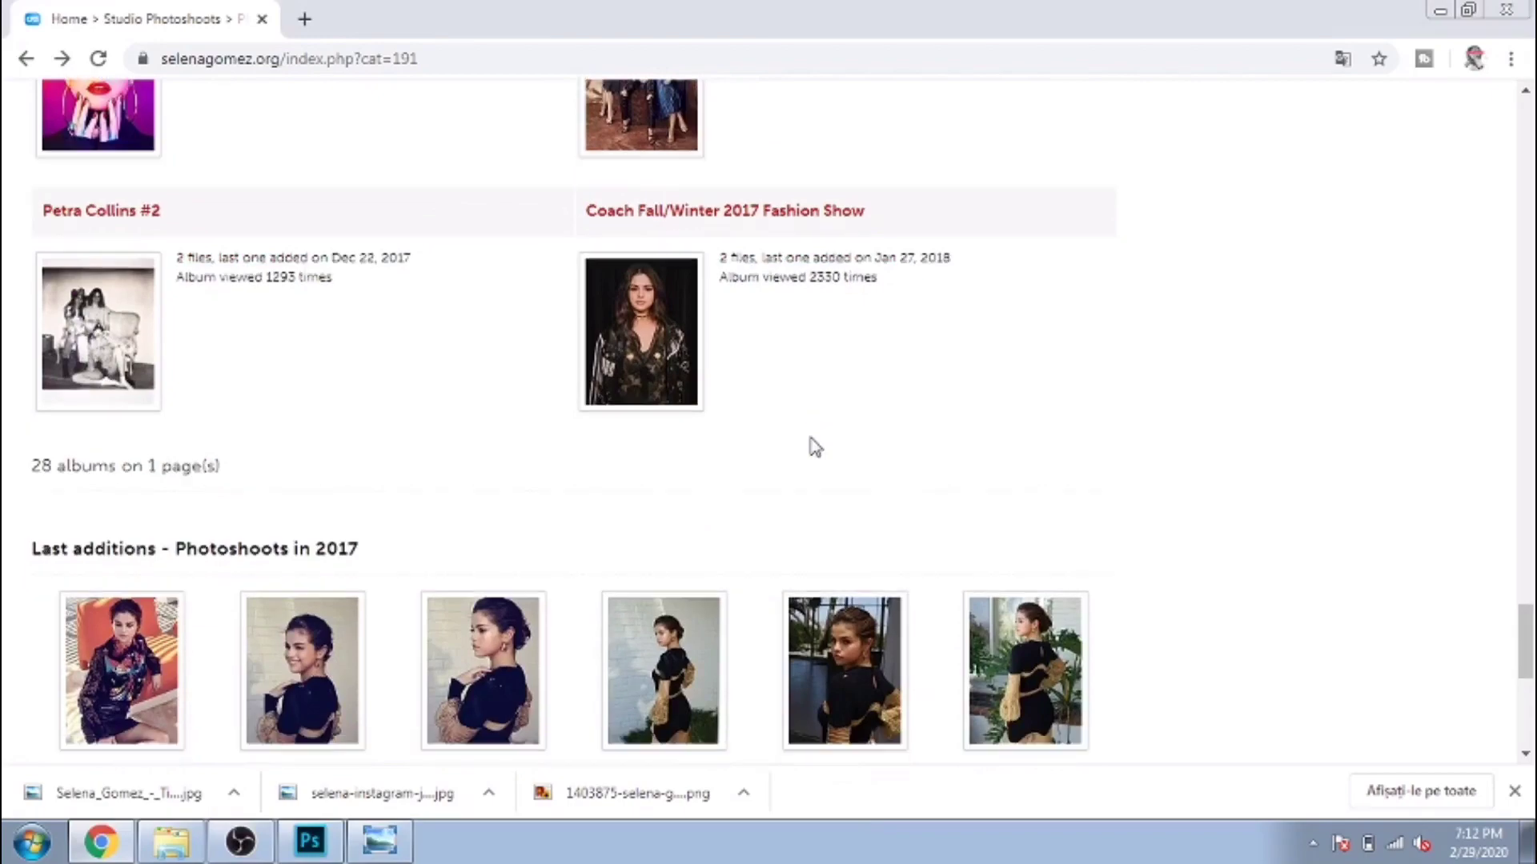
{"action": "scroll", "coordinate": [812, 446], "scroll_direction": "down", "scroll_amount": 3}
{"action": "left_click", "coordinate": [302, 361]}
{"action": "scroll", "coordinate": [480, 240], "scroll_direction": "down", "scroll_amount": 3}
{"action": "right_click", "coordinate": [480, 205]}
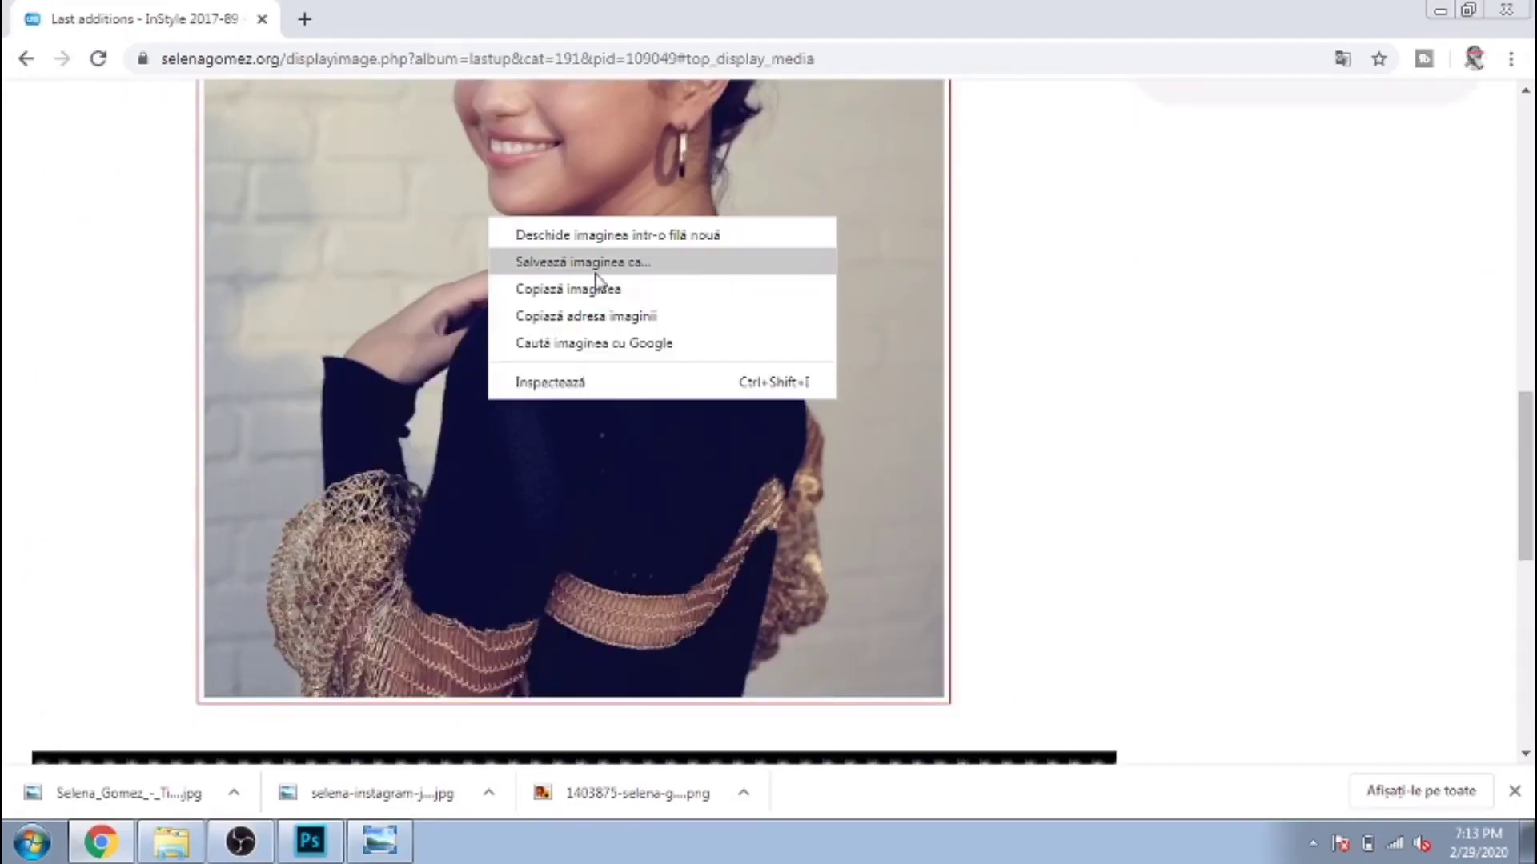
{"action": "left_click", "coordinate": [600, 261]}
{"action": "left_click", "coordinate": [289, 64]}
Search Google Images for 'texture' and browse the results
{"action": "type", "text": "texture"}
{"action": "key", "text": "Return"}
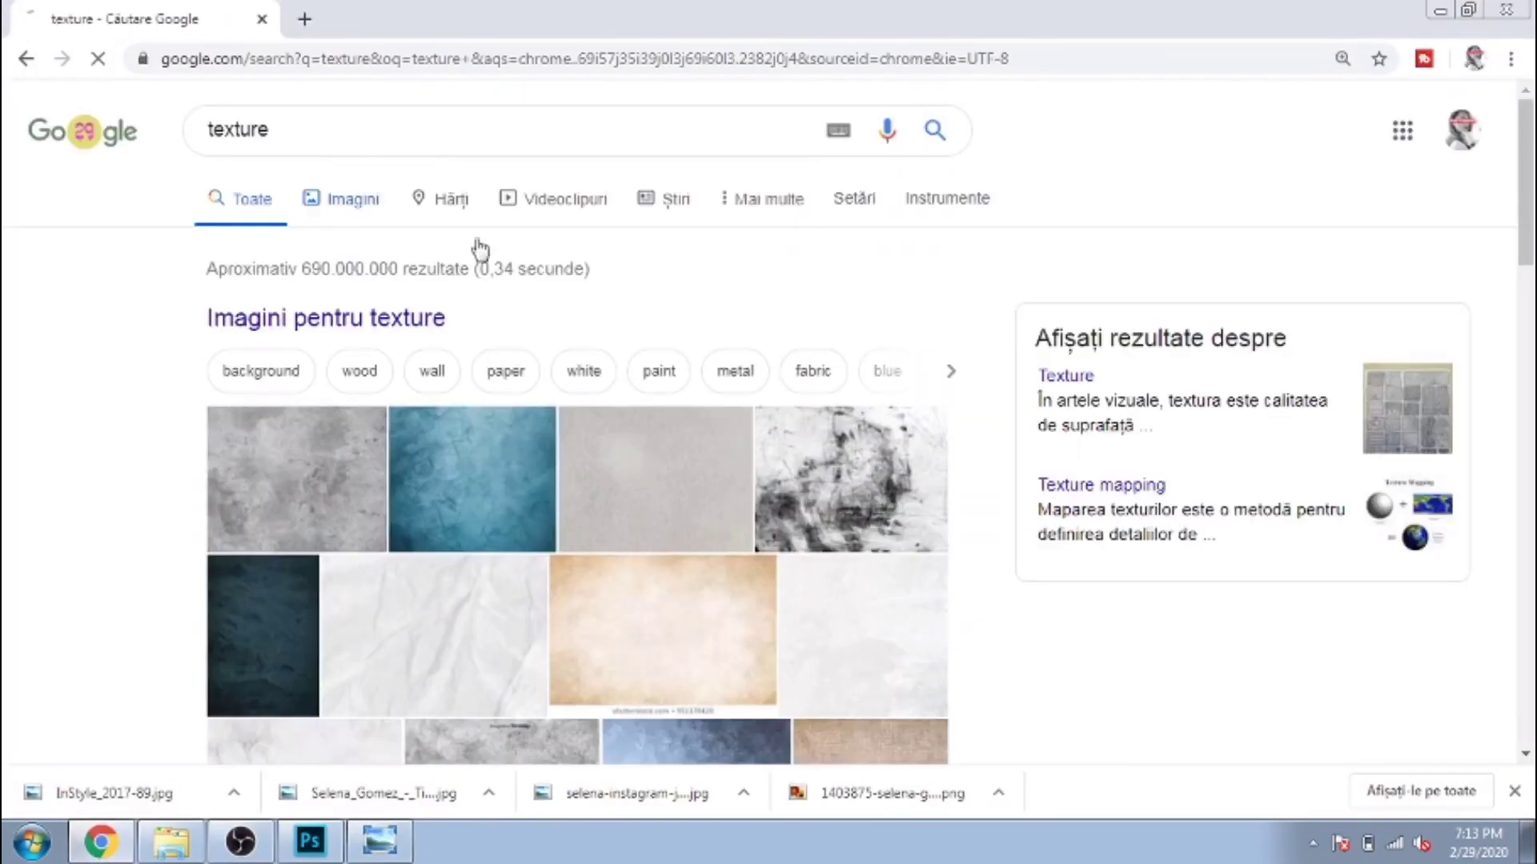
{"action": "left_click", "coordinate": [344, 196]}
{"action": "scroll", "coordinate": [1098, 446], "scroll_direction": "down", "scroll_amount": 5}
{"action": "scroll", "coordinate": [1040, 404], "scroll_direction": "down", "scroll_amount": 3}
{"action": "scroll", "coordinate": [1040, 404], "scroll_direction": "down", "scroll_amount": 3}
{"action": "scroll", "coordinate": [1036, 401], "scroll_direction": "up", "scroll_amount": 5}
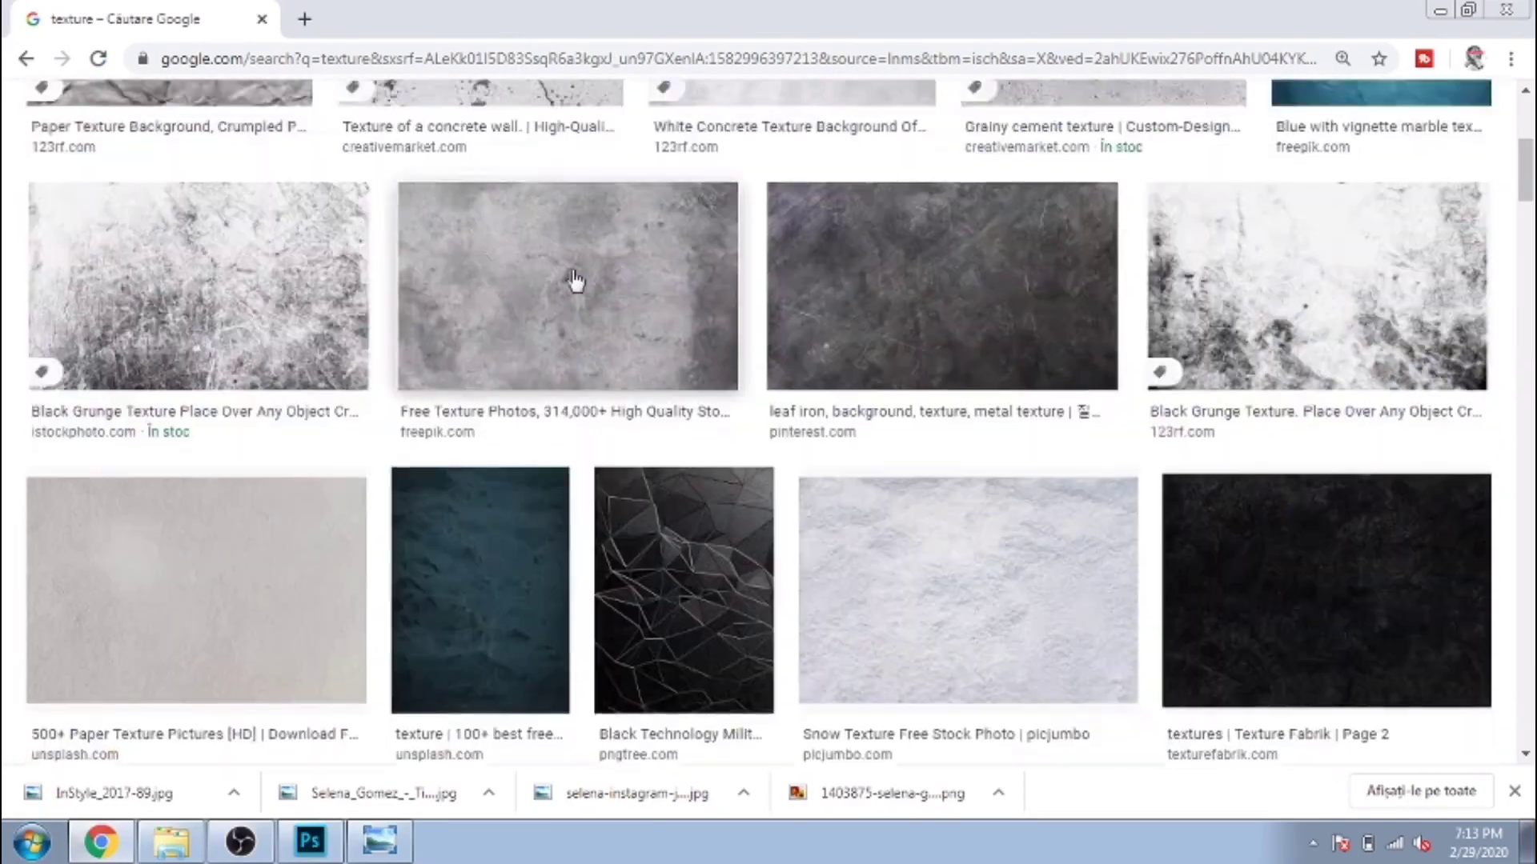
{"action": "scroll", "coordinate": [1035, 401], "scroll_direction": "up", "scroll_amount": 5}
Refine the search to texture background images
{"action": "left_click", "coordinate": [445, 135]}
{"action": "type", "text": "gff"}
{"action": "key", "text": "BackSpace"}
{"action": "key", "text": "BackSpace"}
{"action": "key", "text": "BackSpace"}
{"action": "type", "text": "backgro"}
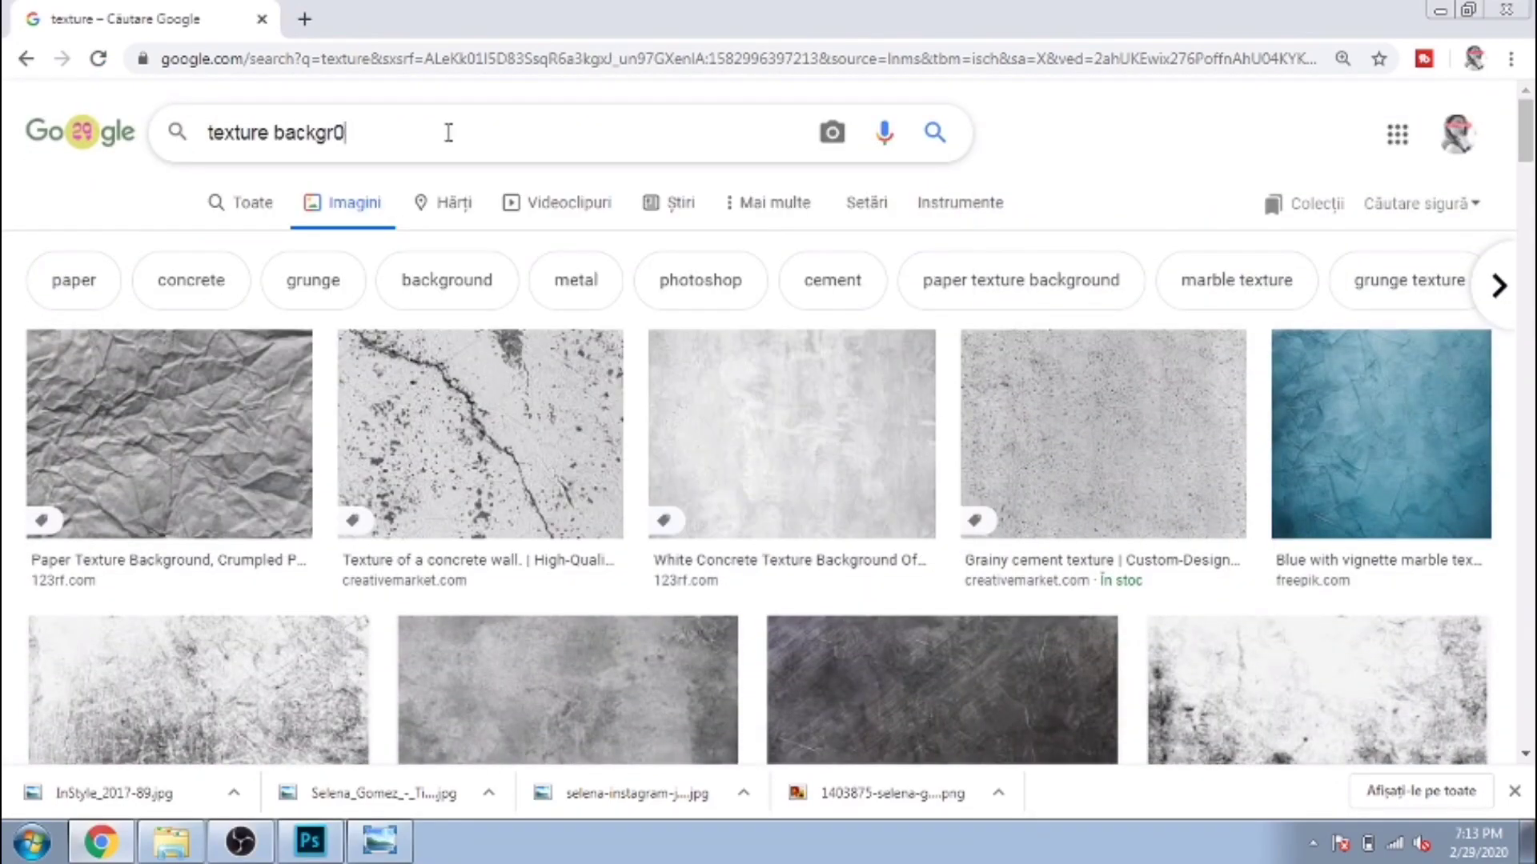
{"action": "key", "text": "Return"}
Preview the yellow background result, then close the PixTeller page
{"action": "scroll", "coordinate": [834, 526], "scroll_direction": "down", "scroll_amount": 5}
{"action": "scroll", "coordinate": [463, 533], "scroll_direction": "down", "scroll_amount": 5}
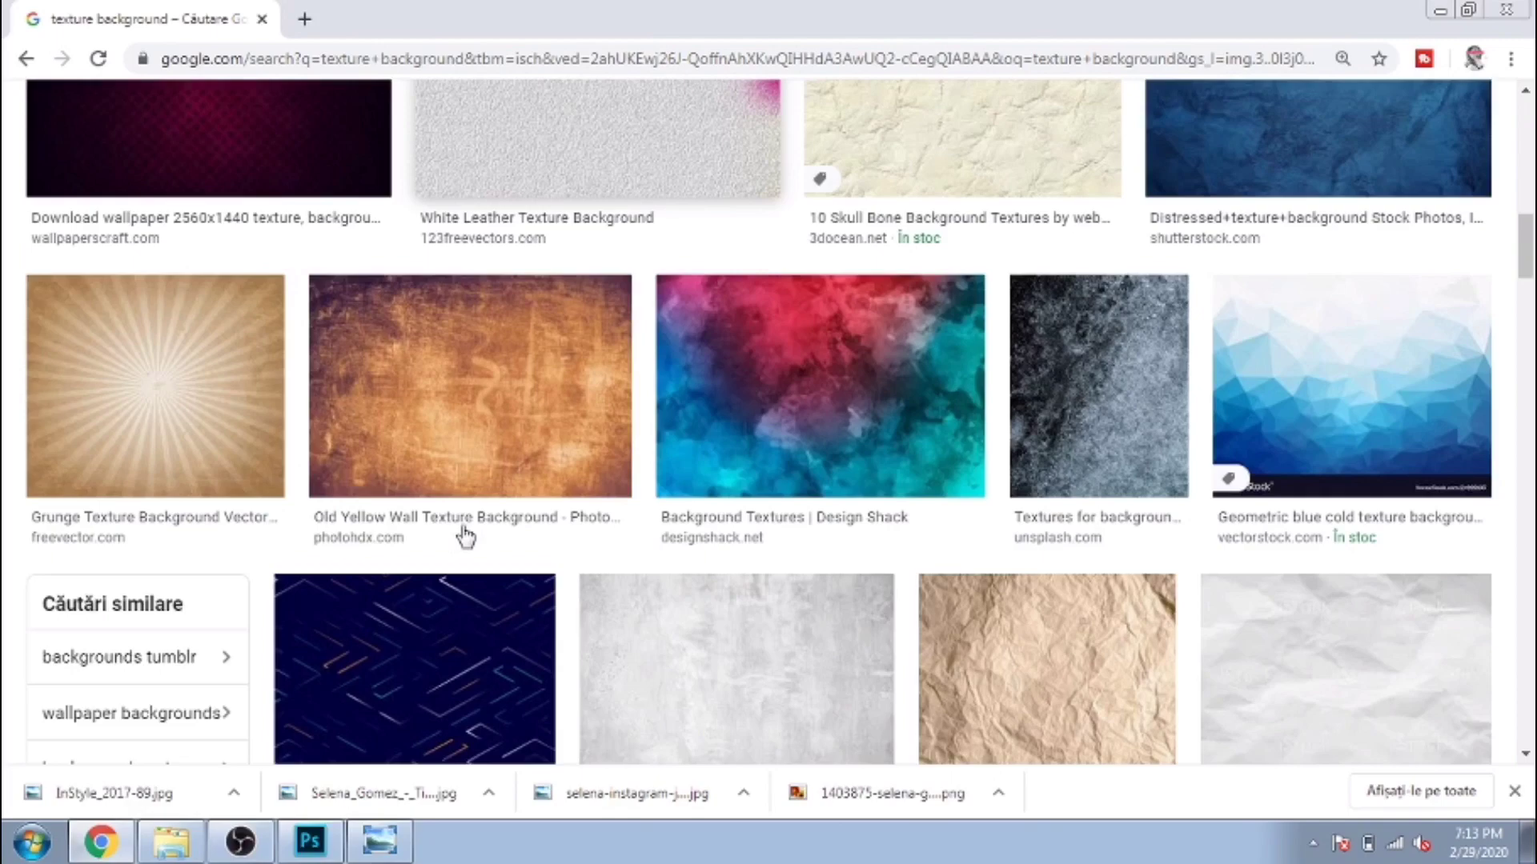
{"action": "scroll", "coordinate": [602, 419], "scroll_direction": "down", "scroll_amount": 5}
{"action": "scroll", "coordinate": [832, 410], "scroll_direction": "down", "scroll_amount": 5}
{"action": "left_click", "coordinate": [832, 410]}
{"action": "scroll", "coordinate": [1149, 481], "scroll_direction": "down", "scroll_amount": 5}
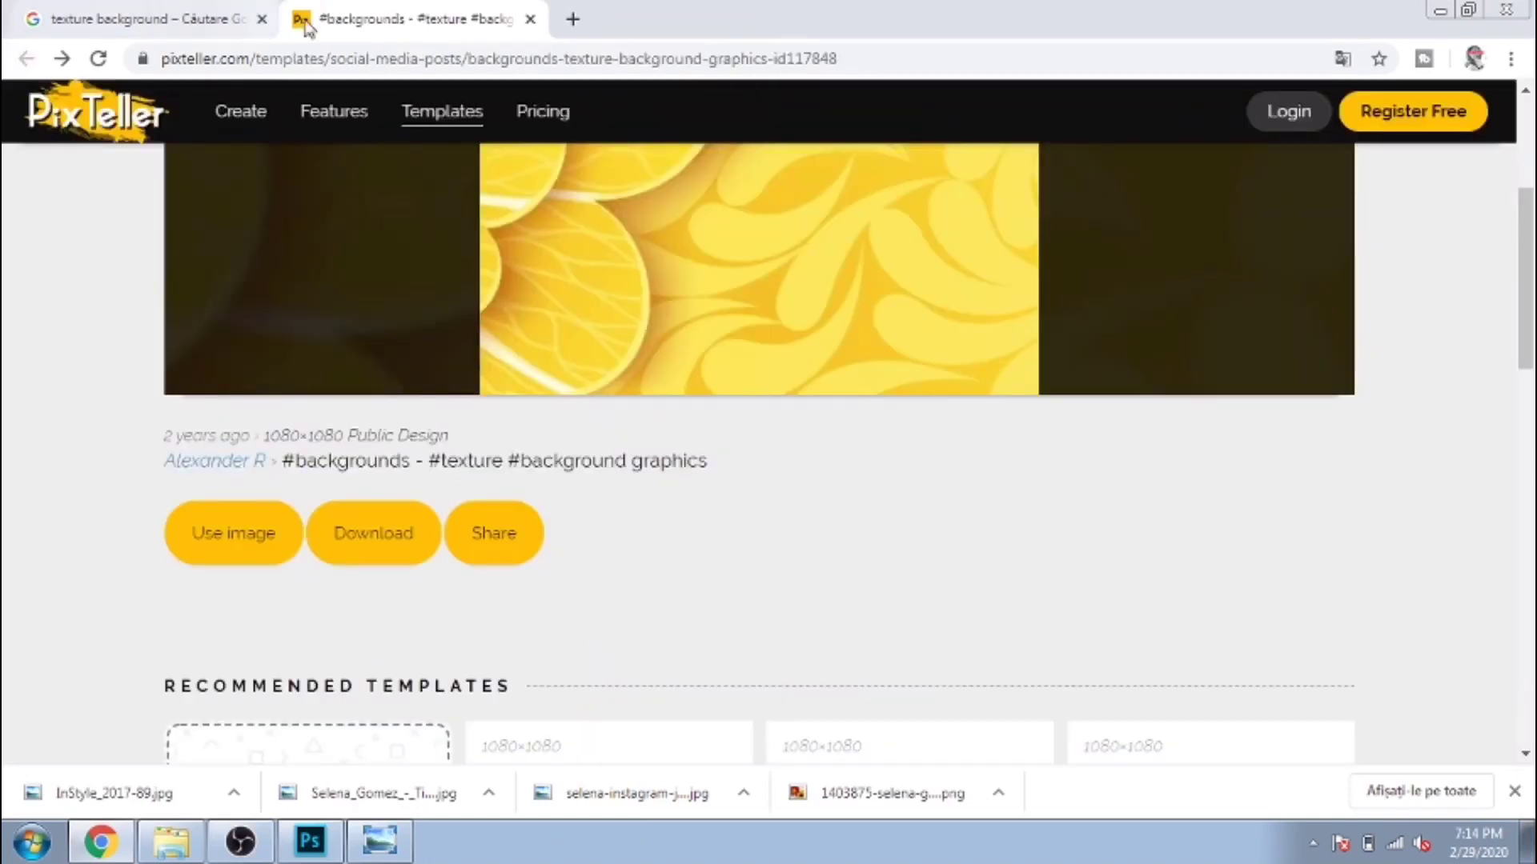
{"action": "key", "text": "ctrl+w"}
Revise the query to a pixel texture search and browse the results
{"action": "scroll", "coordinate": [416, 189], "scroll_direction": "up", "scroll_amount": 10}
{"action": "left_click_drag", "start_coordinate": [376, 132], "coordinate": [281, 124]}
{"action": "type", "text": "els"}
{"action": "key", "text": "Return"}
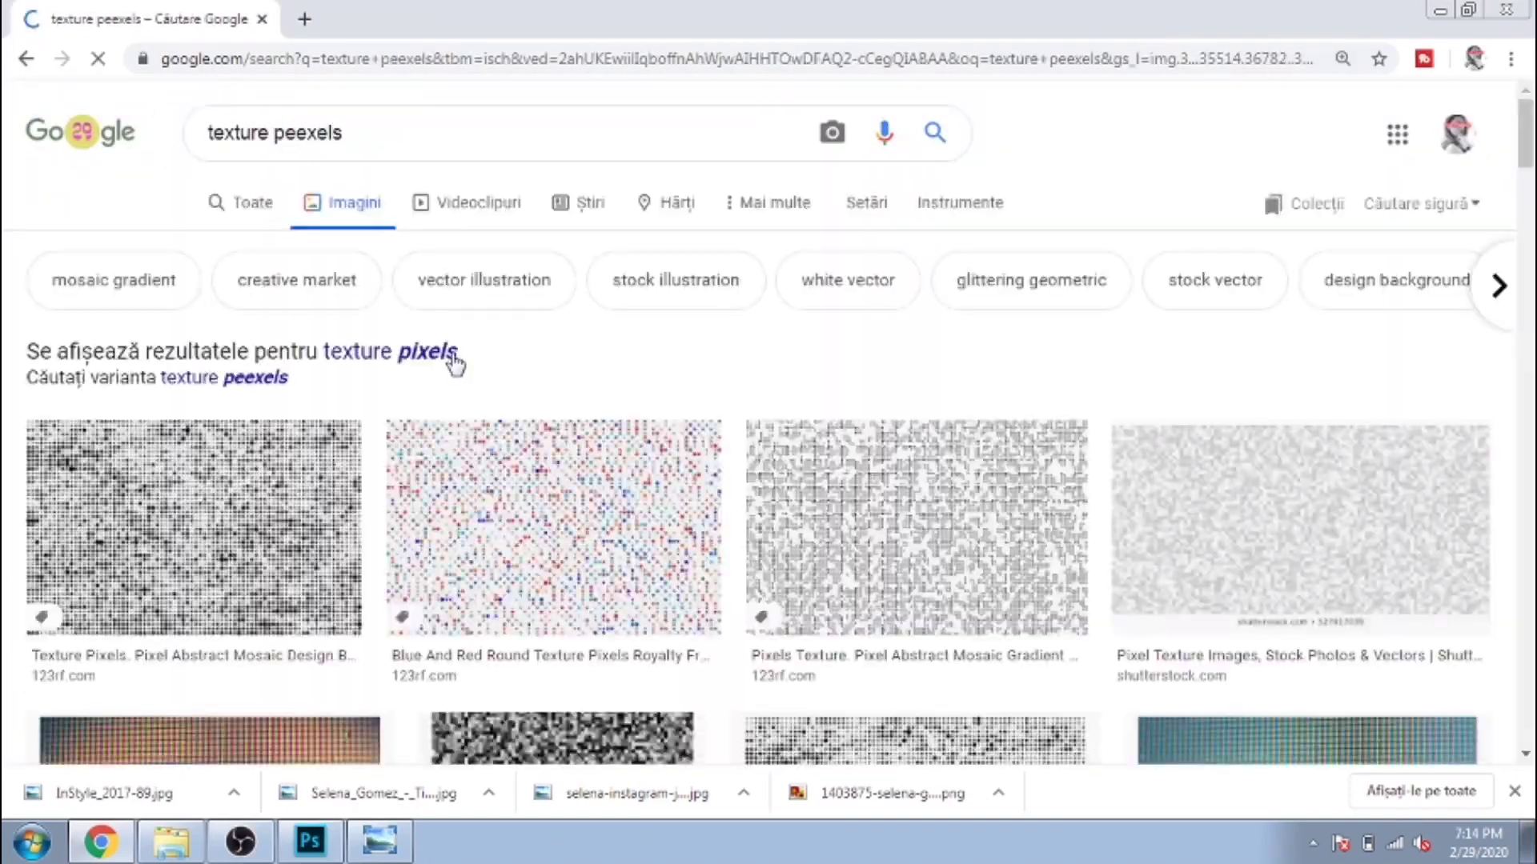
{"action": "scroll", "coordinate": [457, 360], "scroll_direction": "down", "scroll_amount": 5}
{"action": "scroll", "coordinate": [1121, 496], "scroll_direction": "down", "scroll_amount": 5}
{"action": "scroll", "coordinate": [1121, 496], "scroll_direction": "up", "scroll_amount": 4}
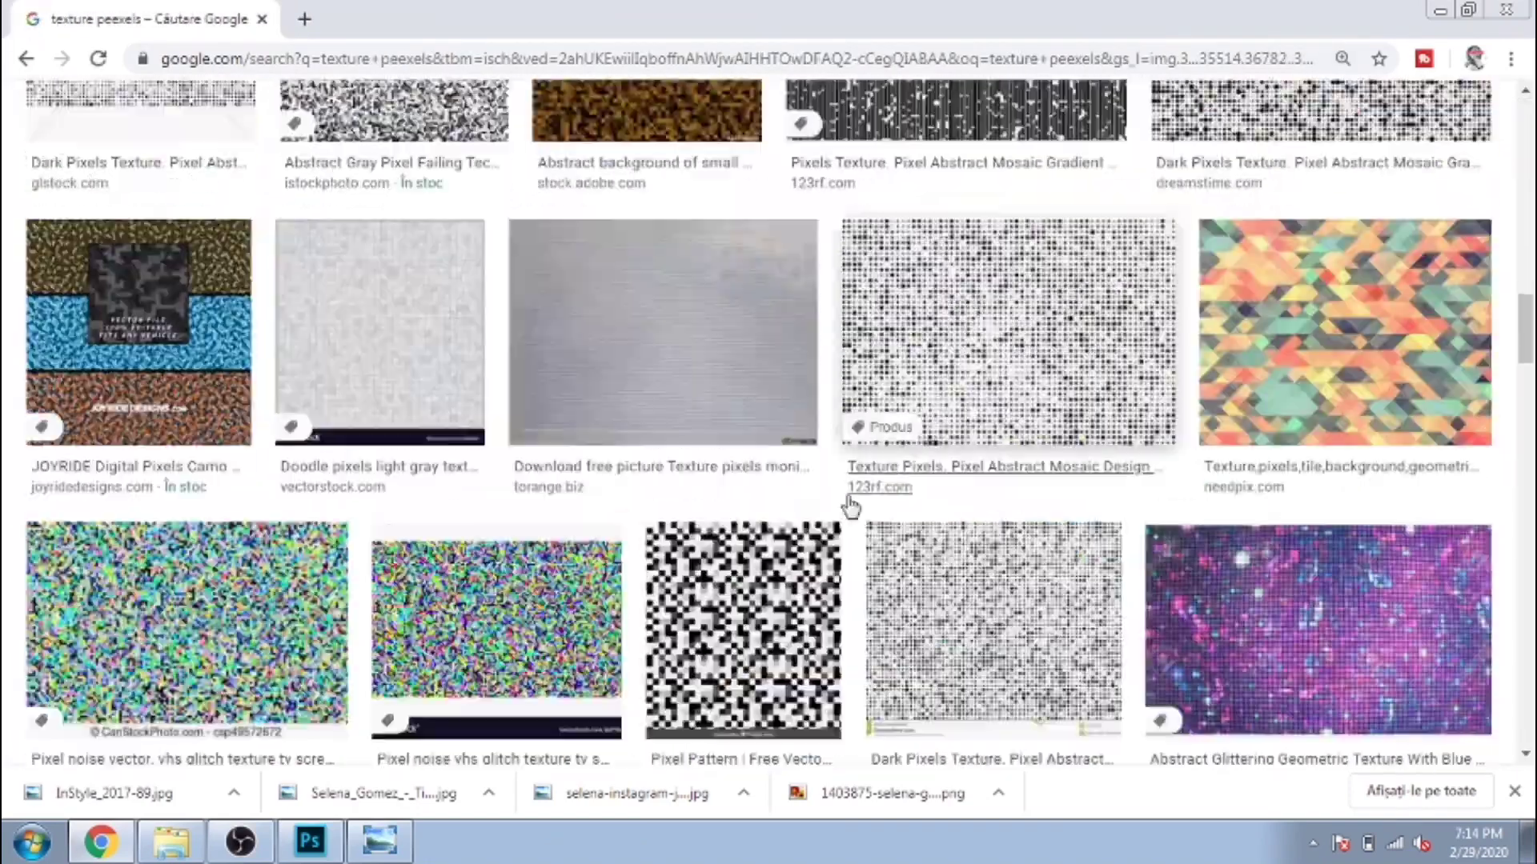
Preview the colourful Grunge Geometrical triangle pattern
{"action": "left_click", "coordinate": [1265, 385]}
{"action": "scroll", "coordinate": [1241, 461], "scroll_direction": "down", "scroll_amount": 3}
{"action": "scroll", "coordinate": [1280, 480], "scroll_direction": "down", "scroll_amount": 5}
{"action": "left_click", "coordinate": [1120, 305]}
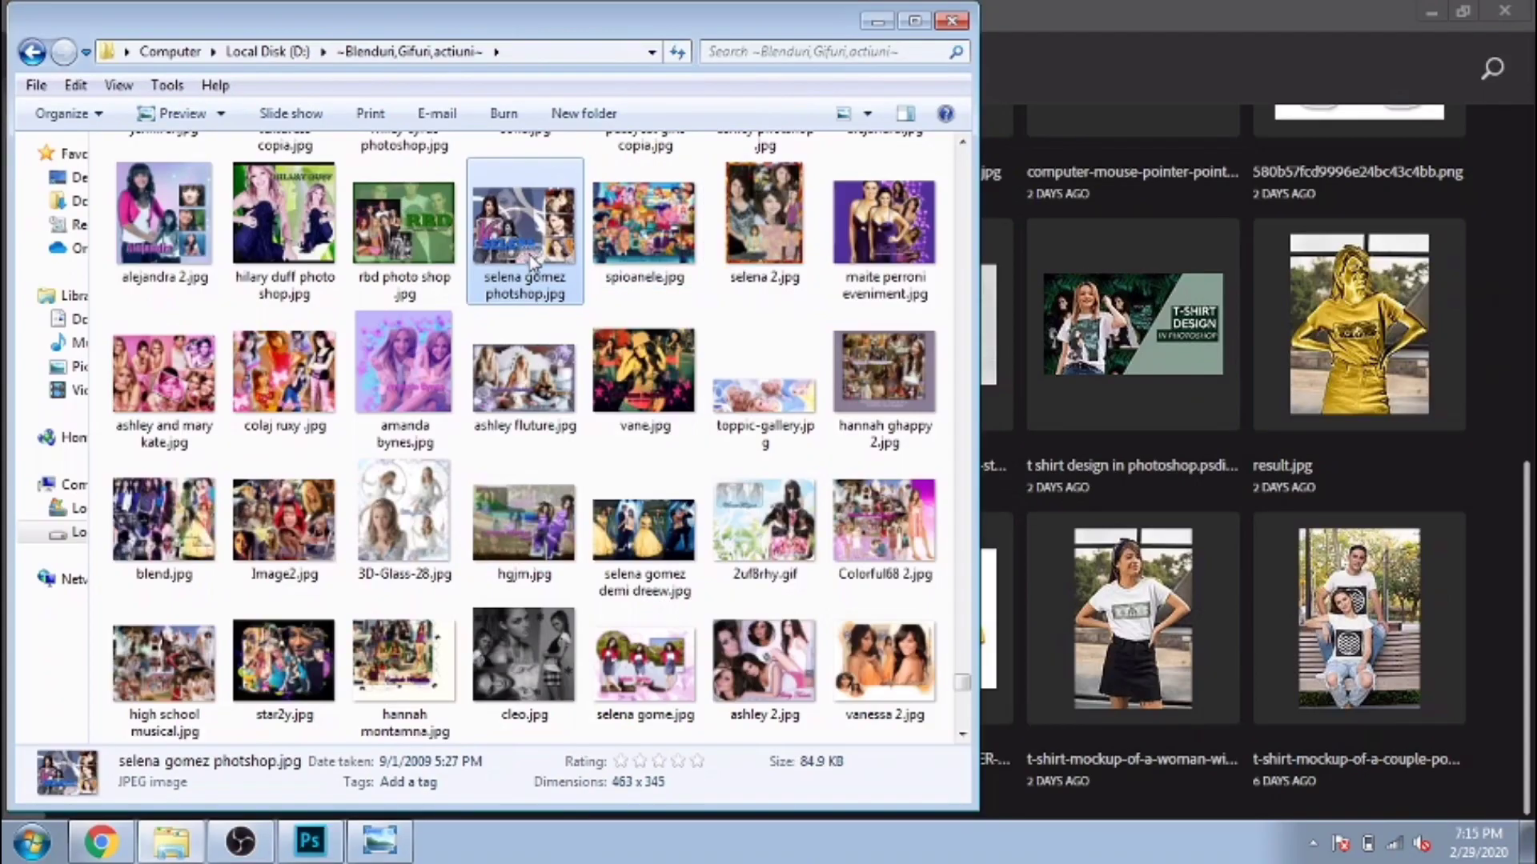
Open the old banner in Photoshop and view its Image Size settings
{"action": "right_click", "coordinate": [534, 260]}
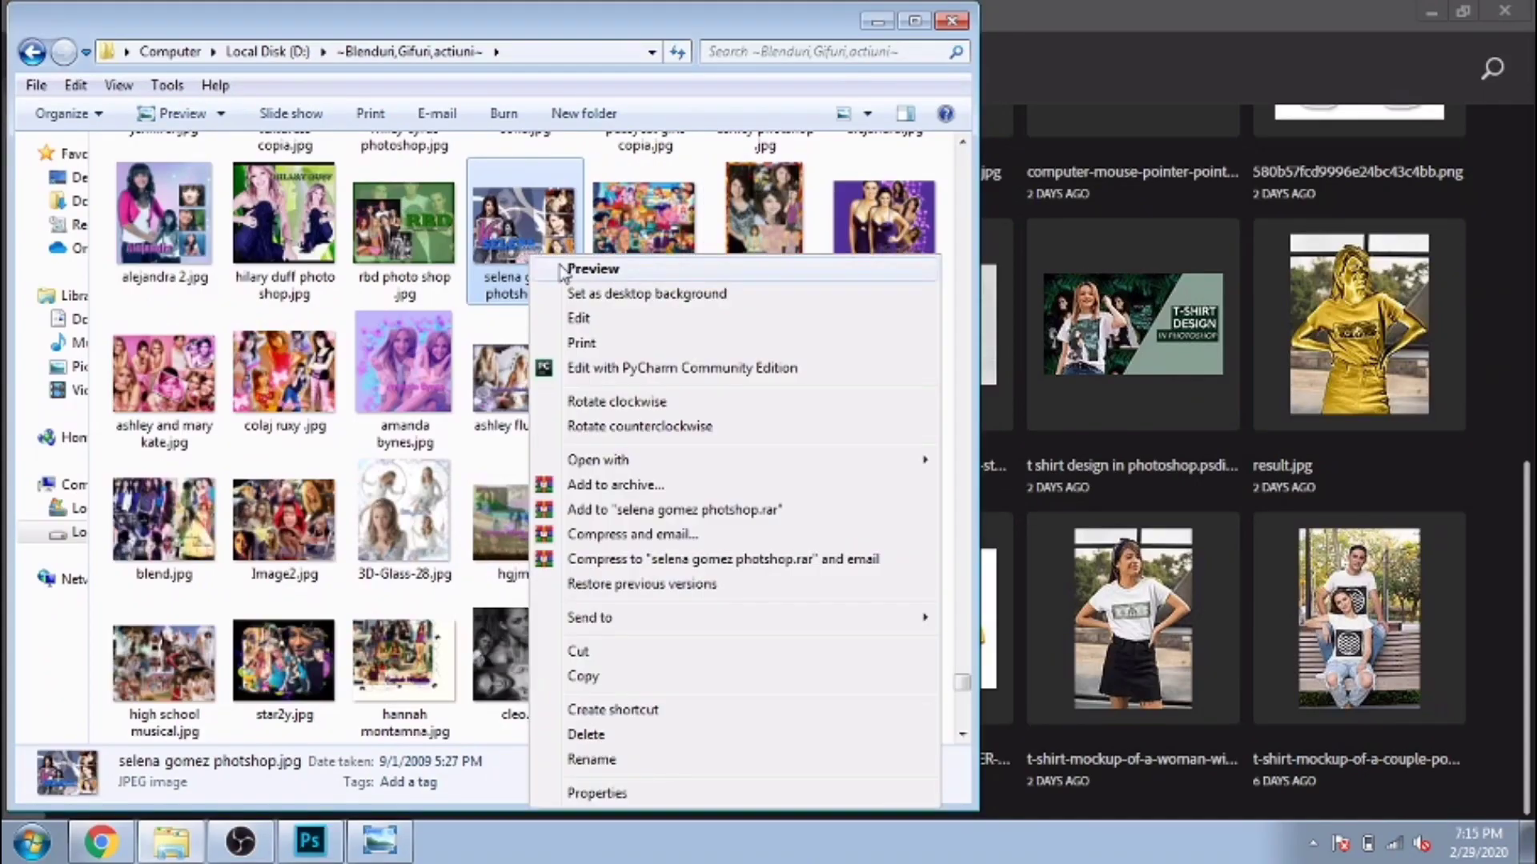
{"action": "mouse_move", "coordinate": [597, 459]}
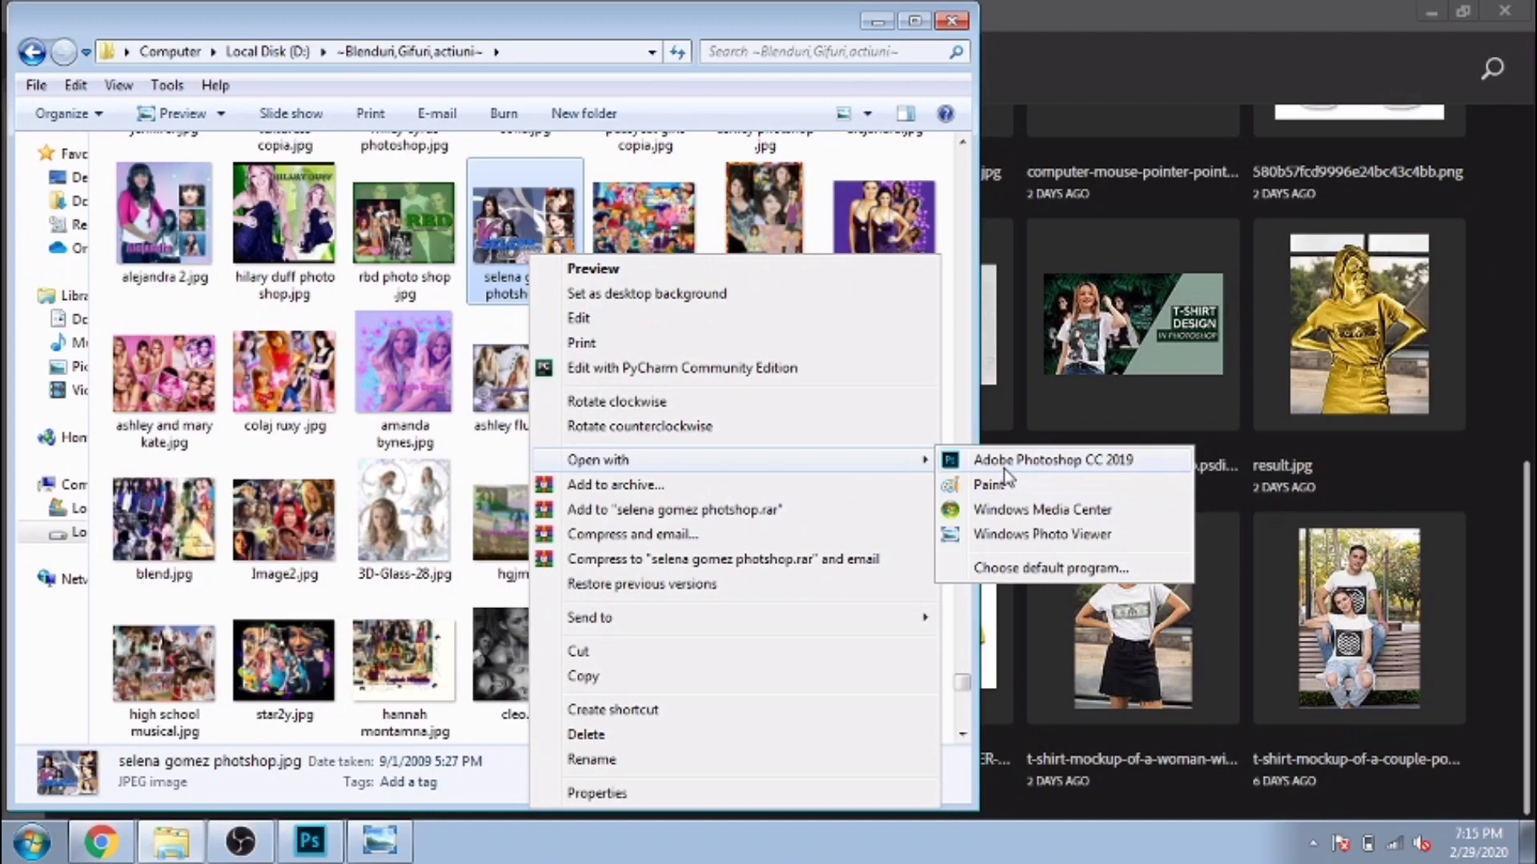
{"action": "left_click", "coordinate": [1010, 465]}
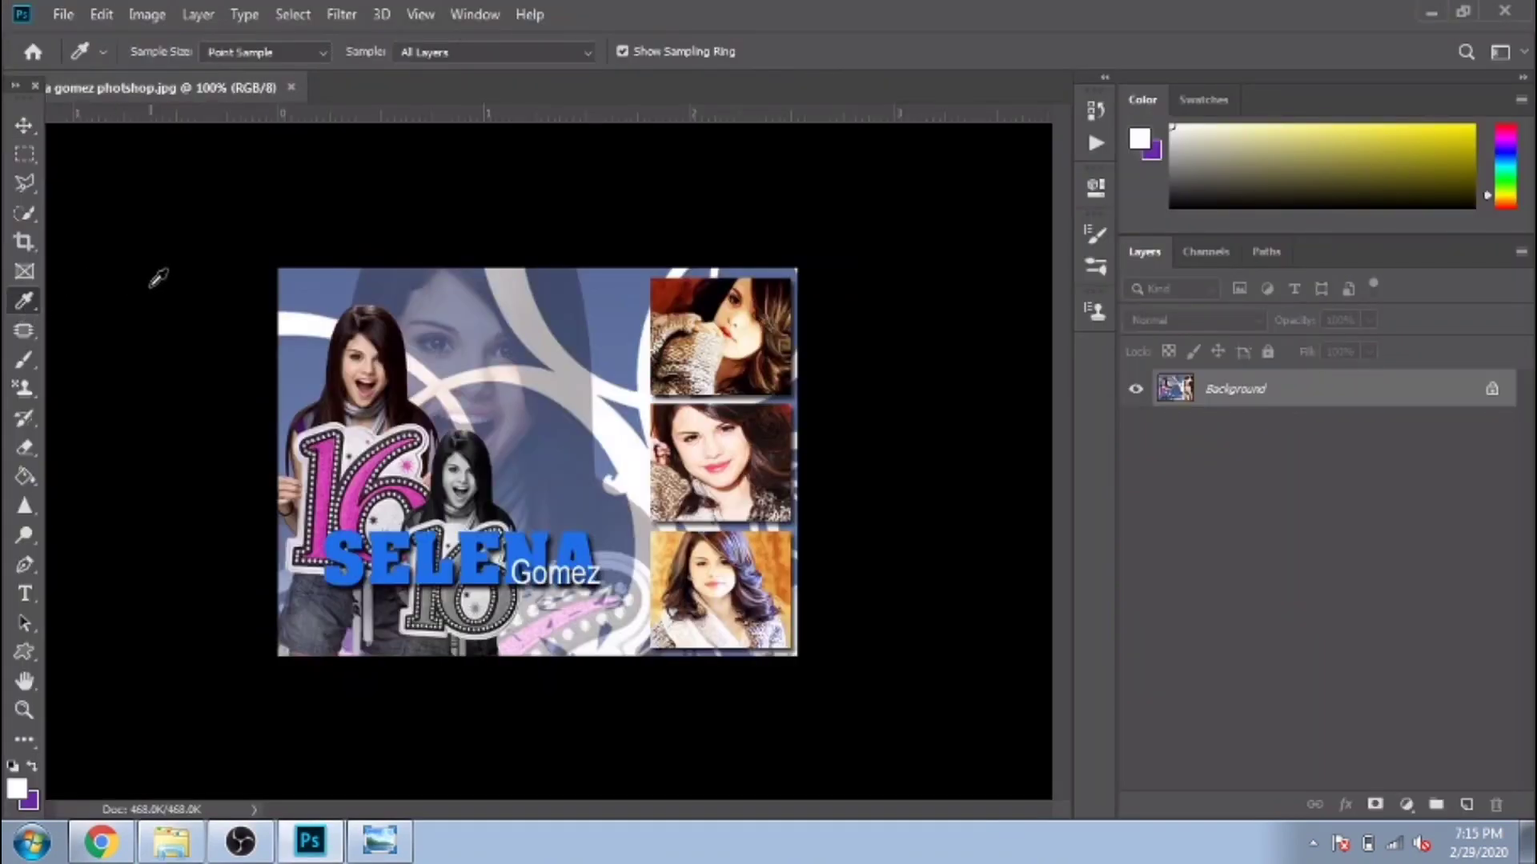
{"action": "left_click", "coordinate": [133, 16]}
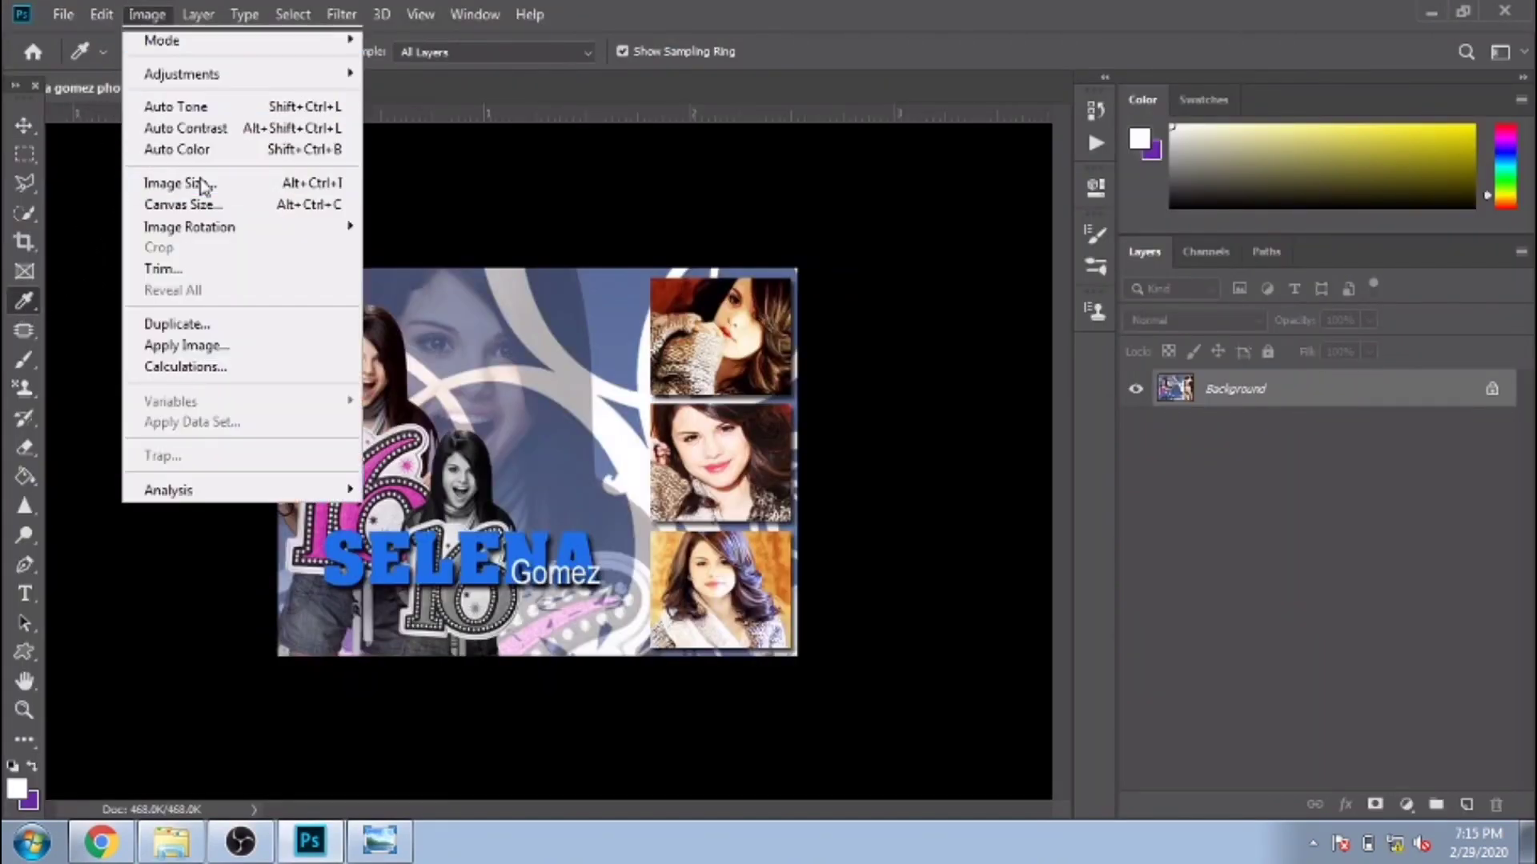
{"action": "left_click", "coordinate": [174, 182]}
Copy the 463 px width and dismiss Image Size without changes
{"action": "right_click", "coordinate": [895, 254]}
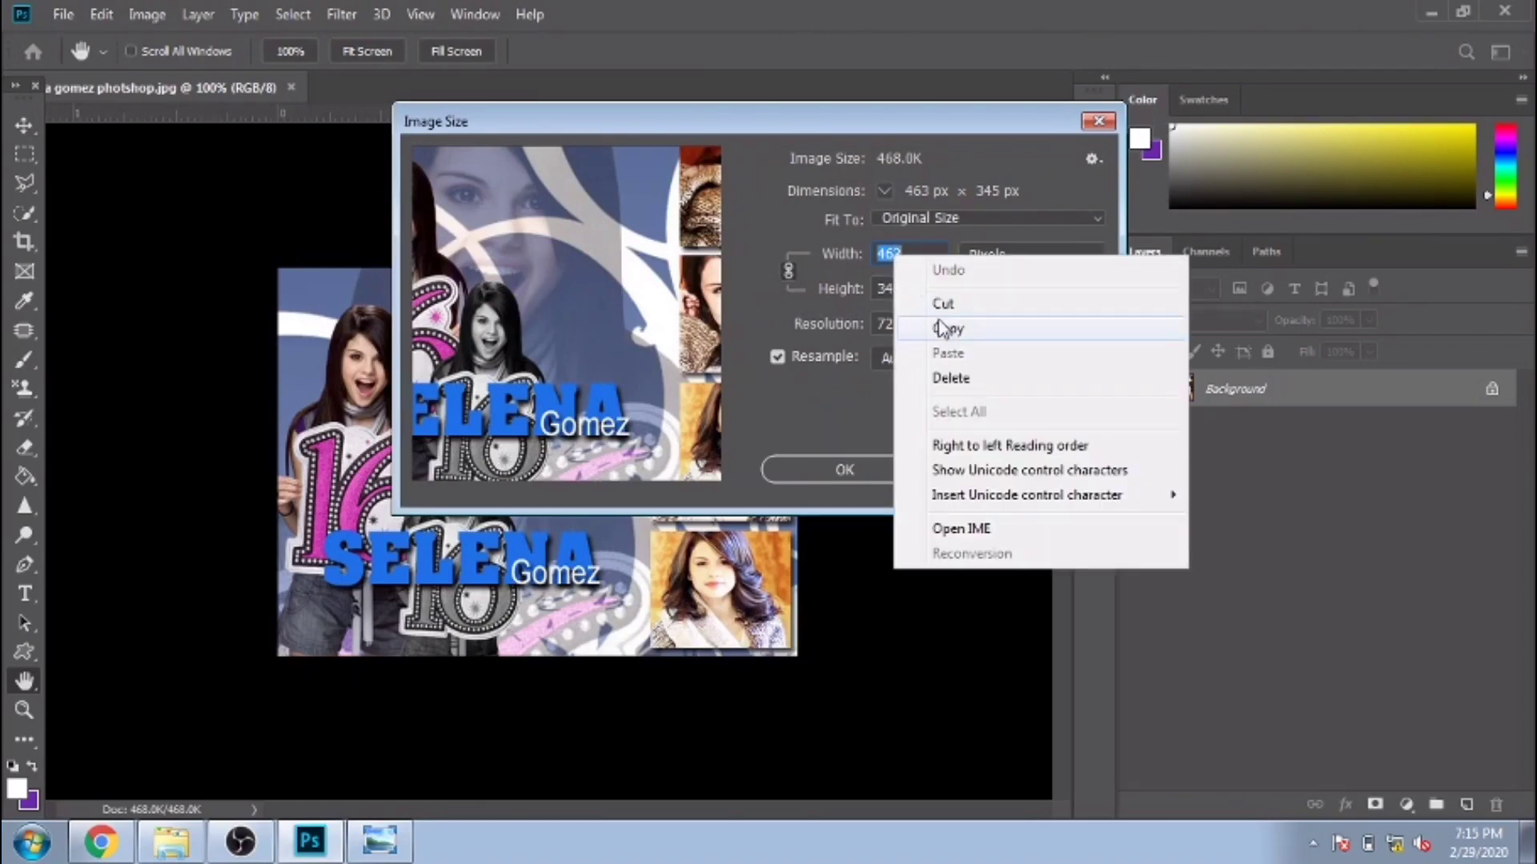
{"action": "left_click", "coordinate": [933, 325]}
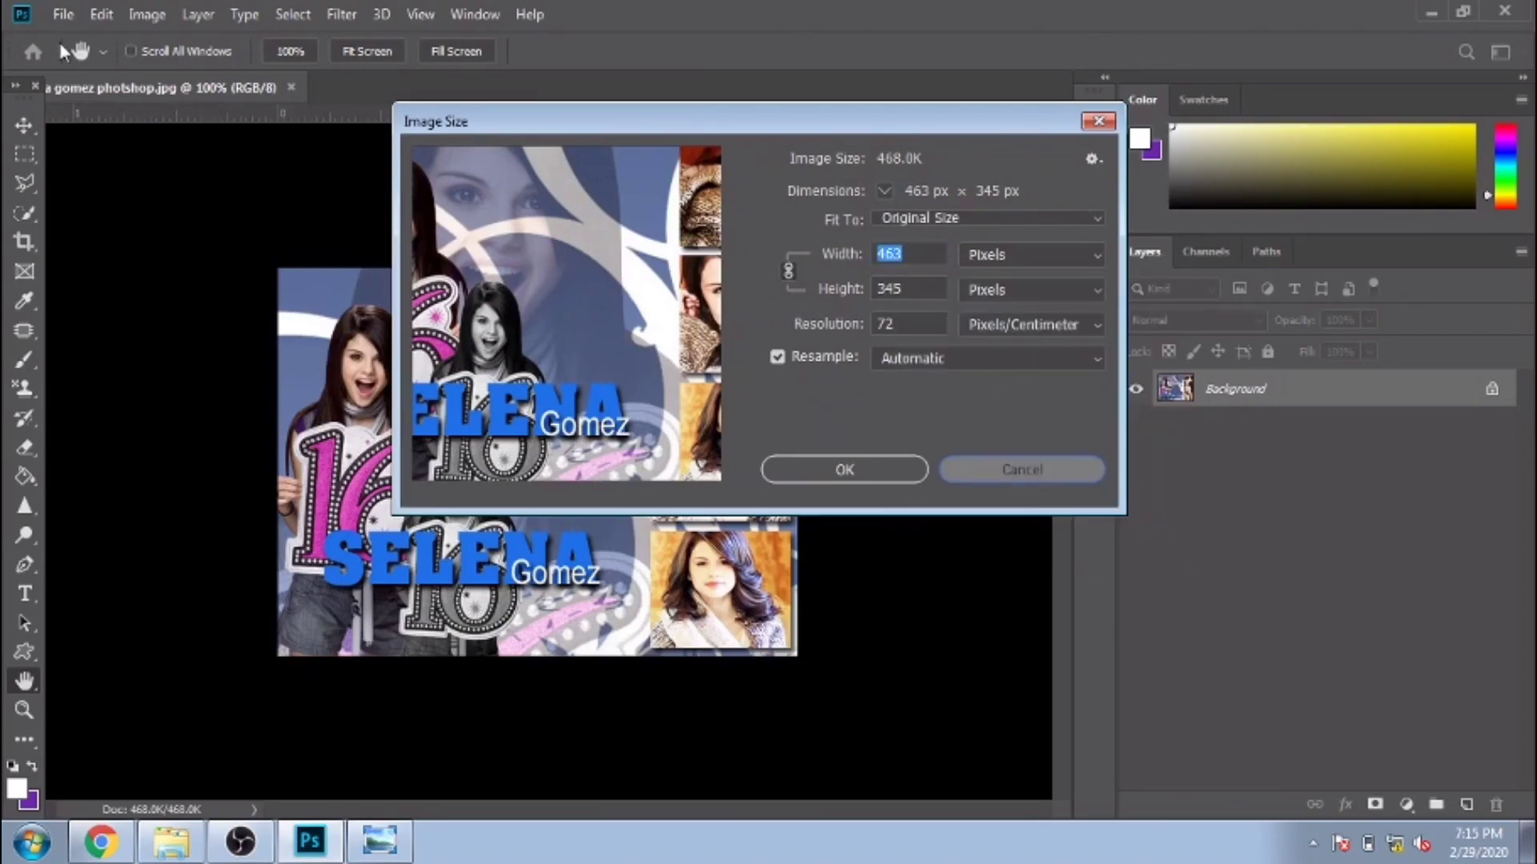
{"action": "key", "text": "Escape"}
{"action": "key", "text": "i"}
{"action": "key", "text": "ctrl+n"}
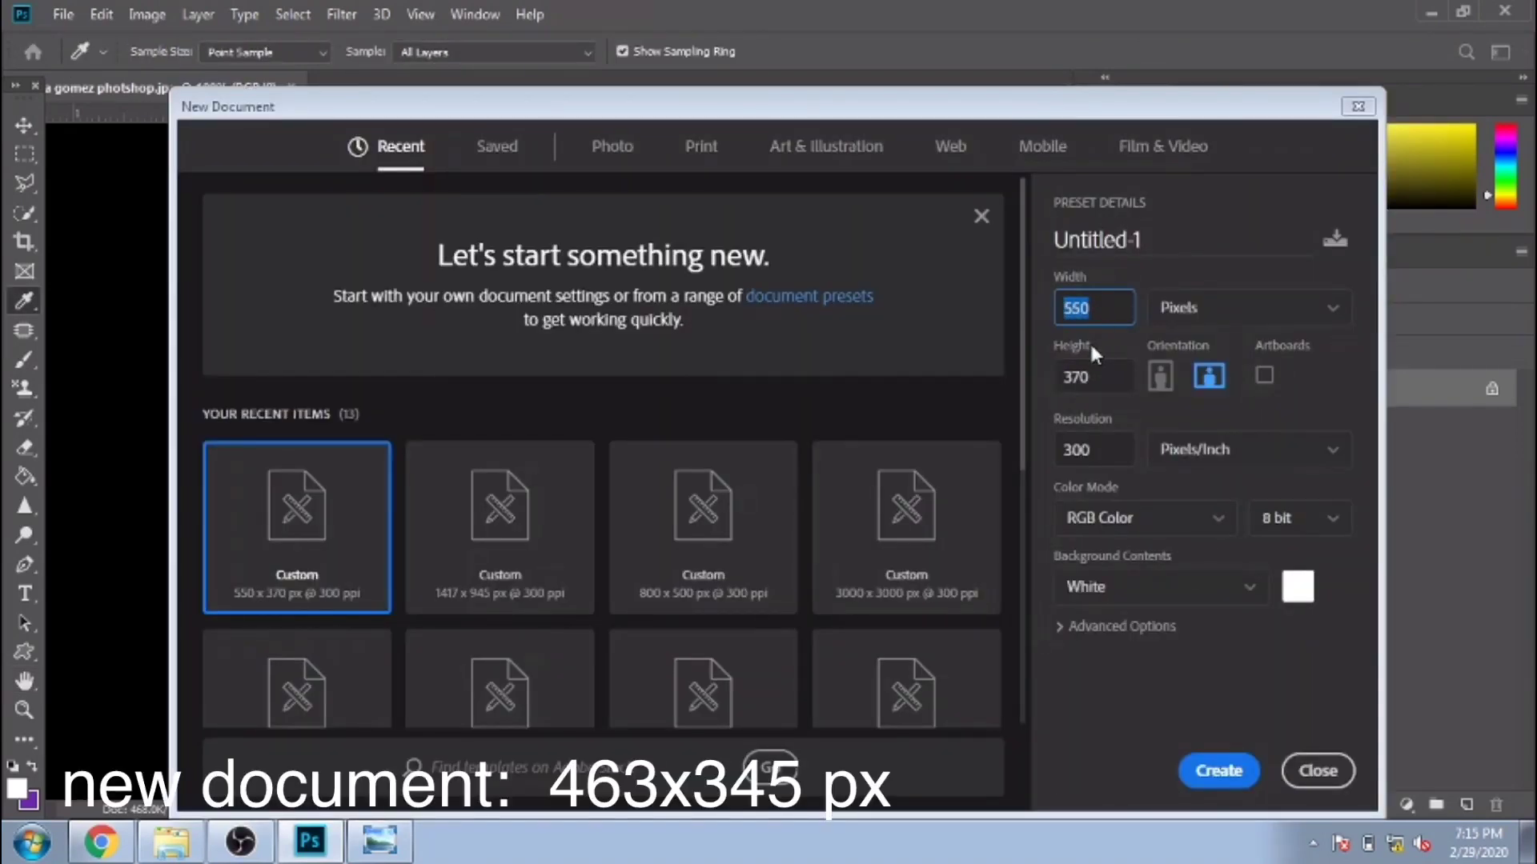
Create a 463 × 345 px document and float it in its own window
{"action": "type", "text": "463"}
{"action": "key", "text": "Tab"}
{"action": "type", "text": "345"}
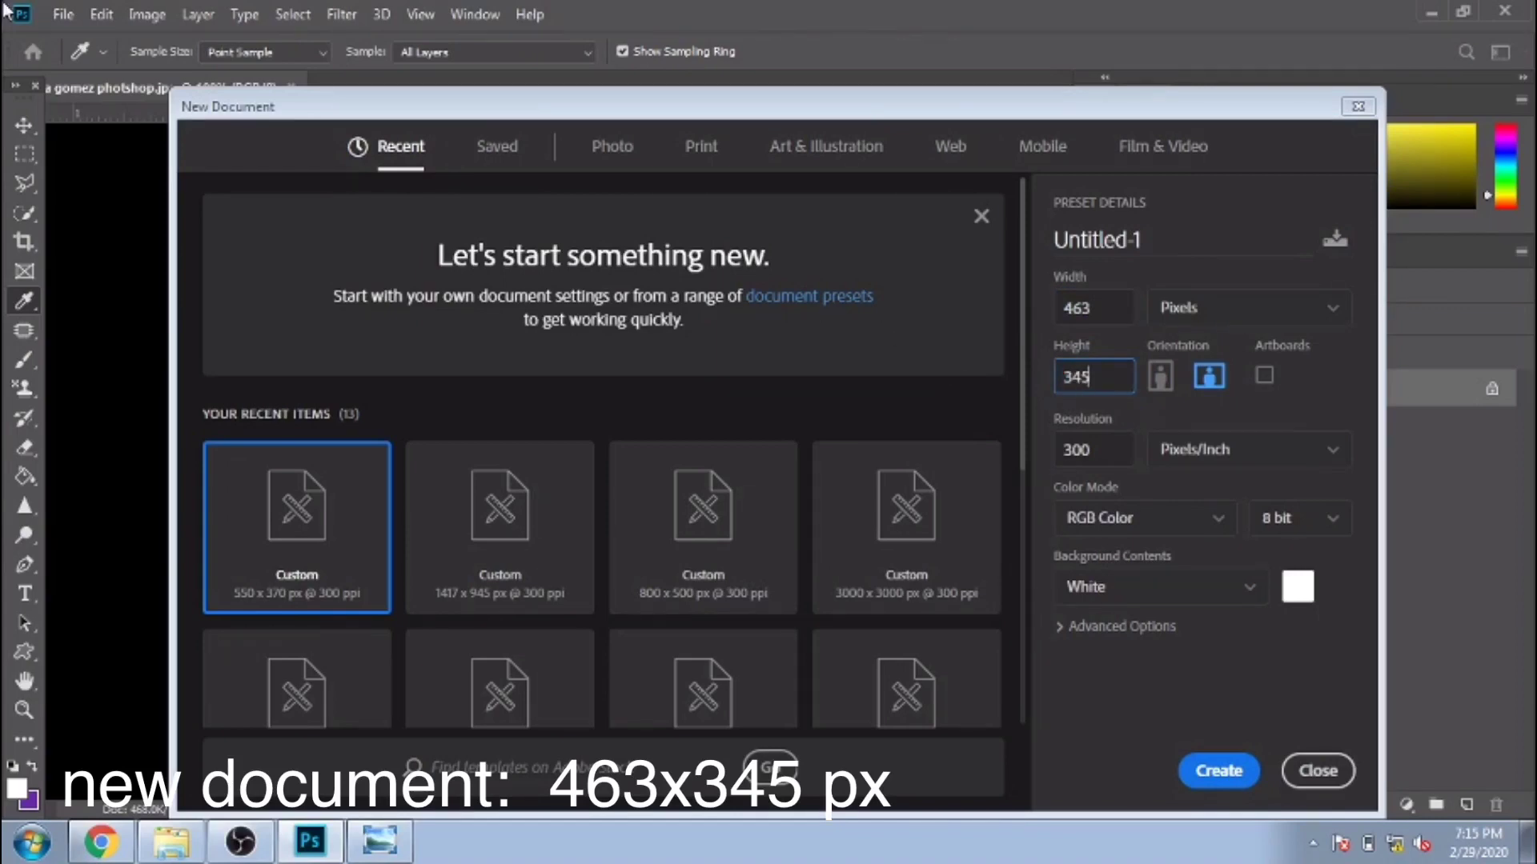
{"action": "key", "text": "Return"}
{"action": "left_click_drag", "start_coordinate": [410, 87], "coordinate": [380, 164]}
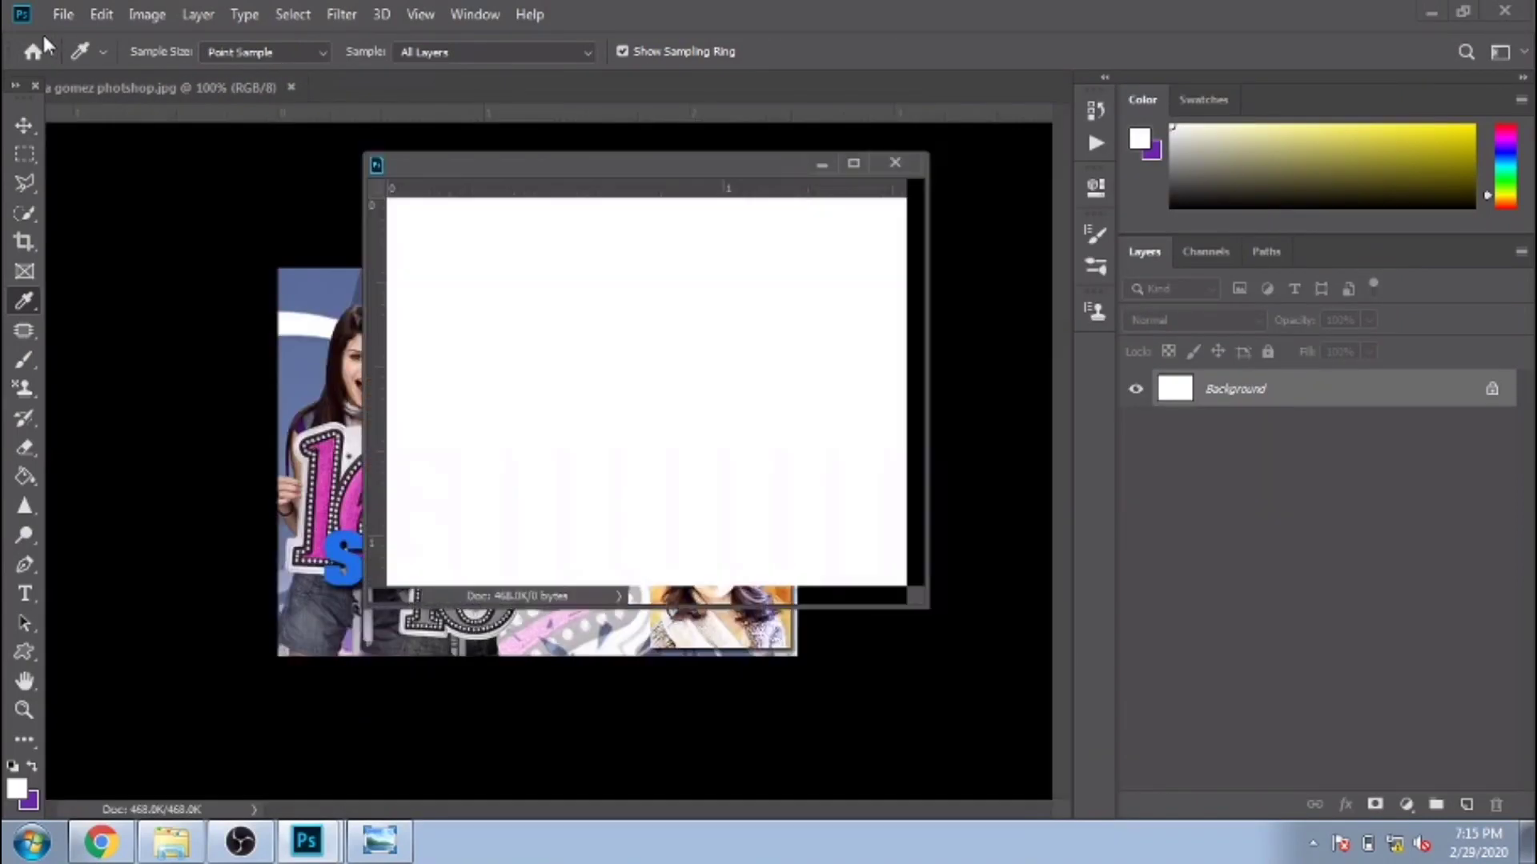
Open the InStyle photo, the grunge background and the other source photos
{"action": "left_click", "coordinate": [68, 17]}
{"action": "left_click", "coordinate": [76, 59]}
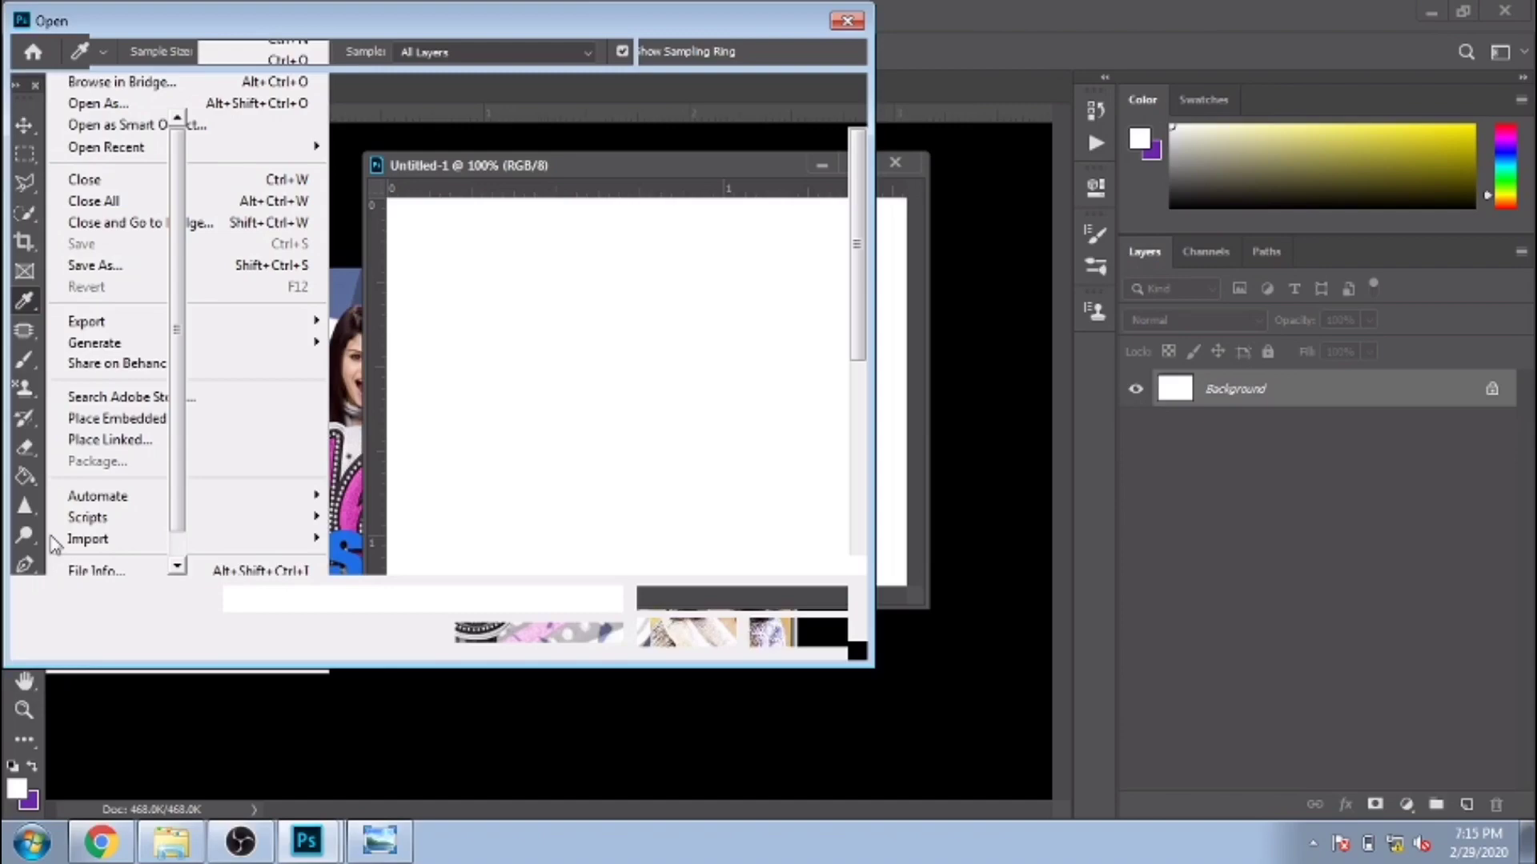
{"action": "scroll", "coordinate": [642, 480], "scroll_direction": "down", "scroll_amount": 5}
{"action": "left_click", "coordinate": [429, 400], "text": "ctrl"}
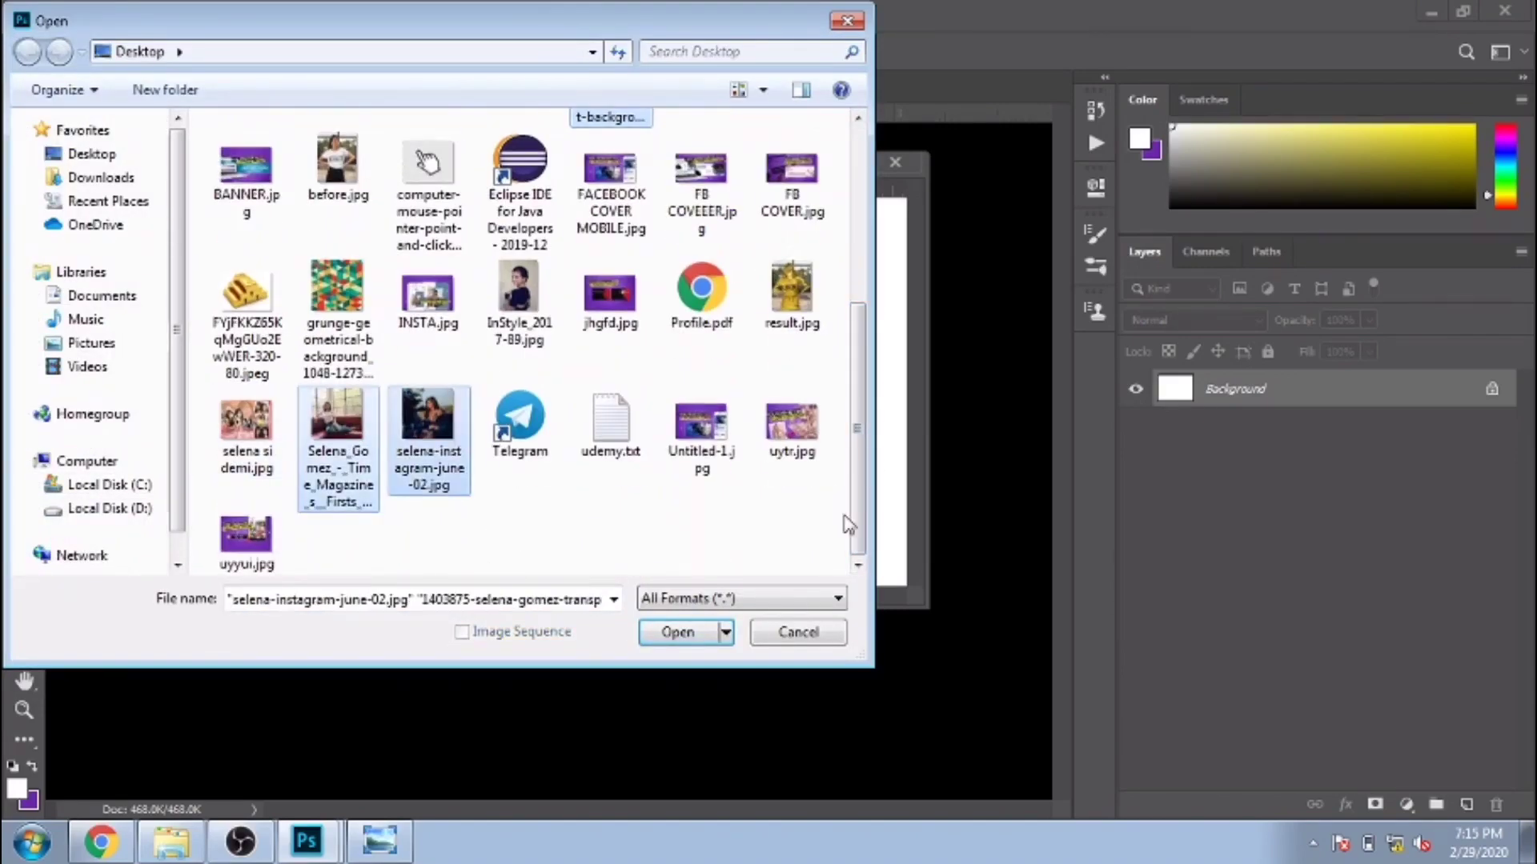
{"action": "left_click", "coordinate": [511, 291]}
{"action": "left_click", "coordinate": [339, 291], "text": "ctrl"}
{"action": "left_click", "coordinate": [678, 632]}
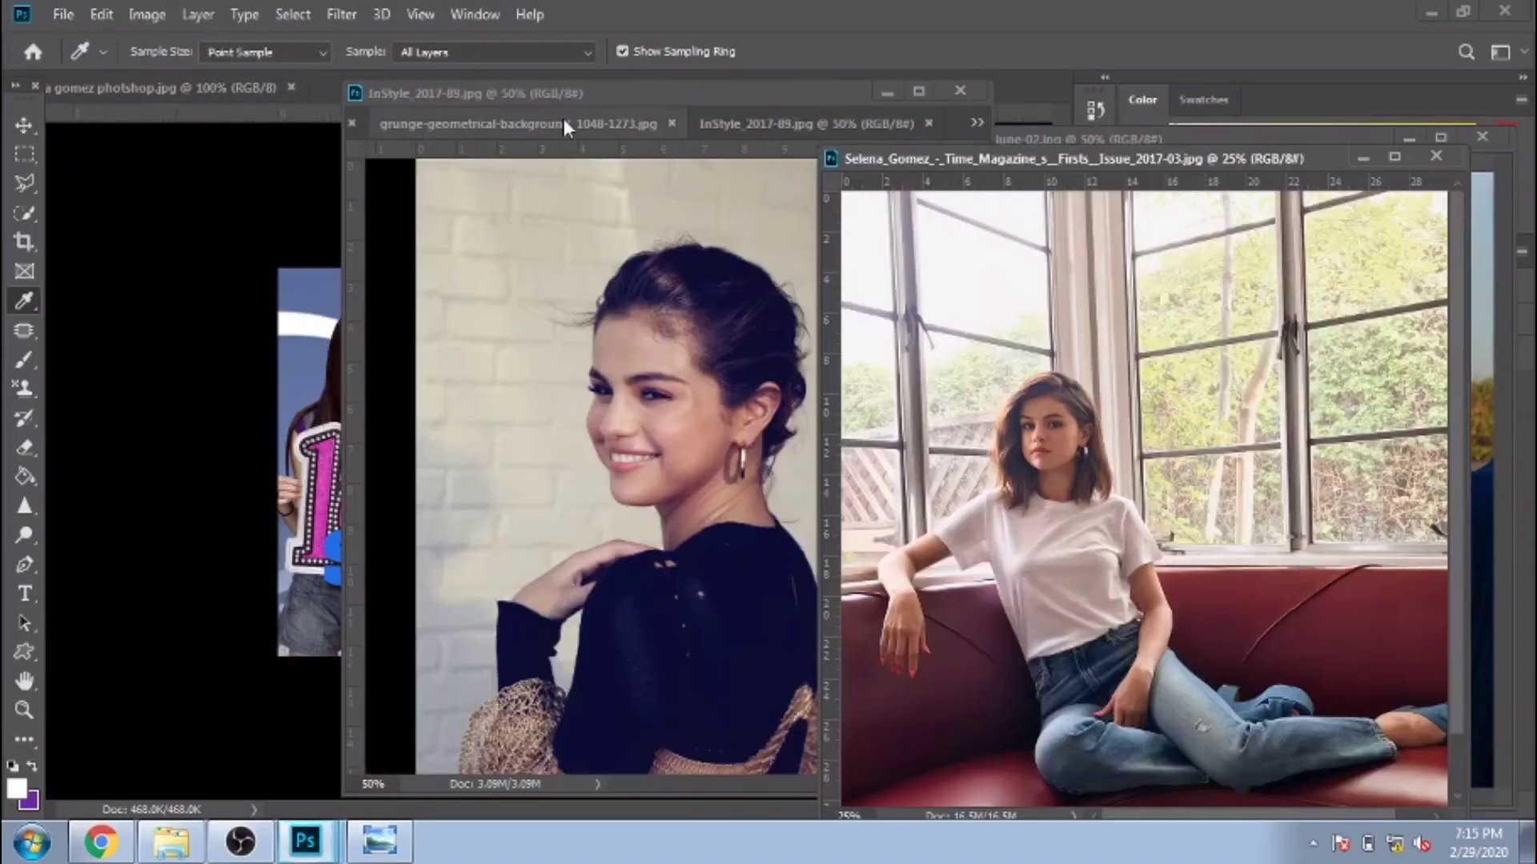
Check the cutout's image size, fit it to screen, and drag it into the new document
{"action": "left_click", "coordinate": [146, 15]}
{"action": "left_click", "coordinate": [180, 184]}
{"action": "type", "text": "3"}
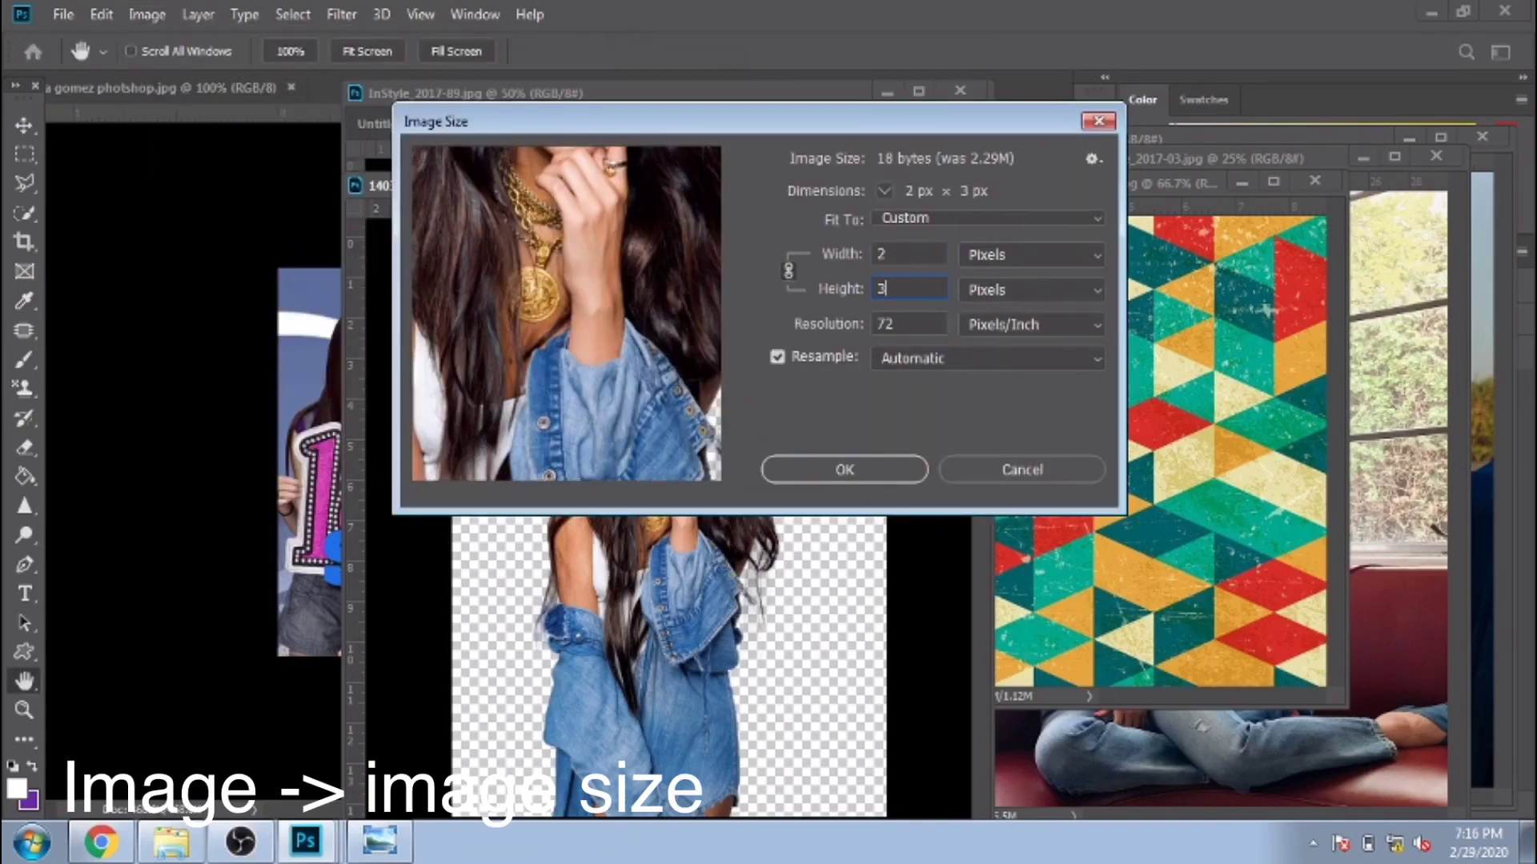
{"action": "key", "text": "Return"}
{"action": "key", "text": "z"}
{"action": "right_click", "coordinate": [710, 545]}
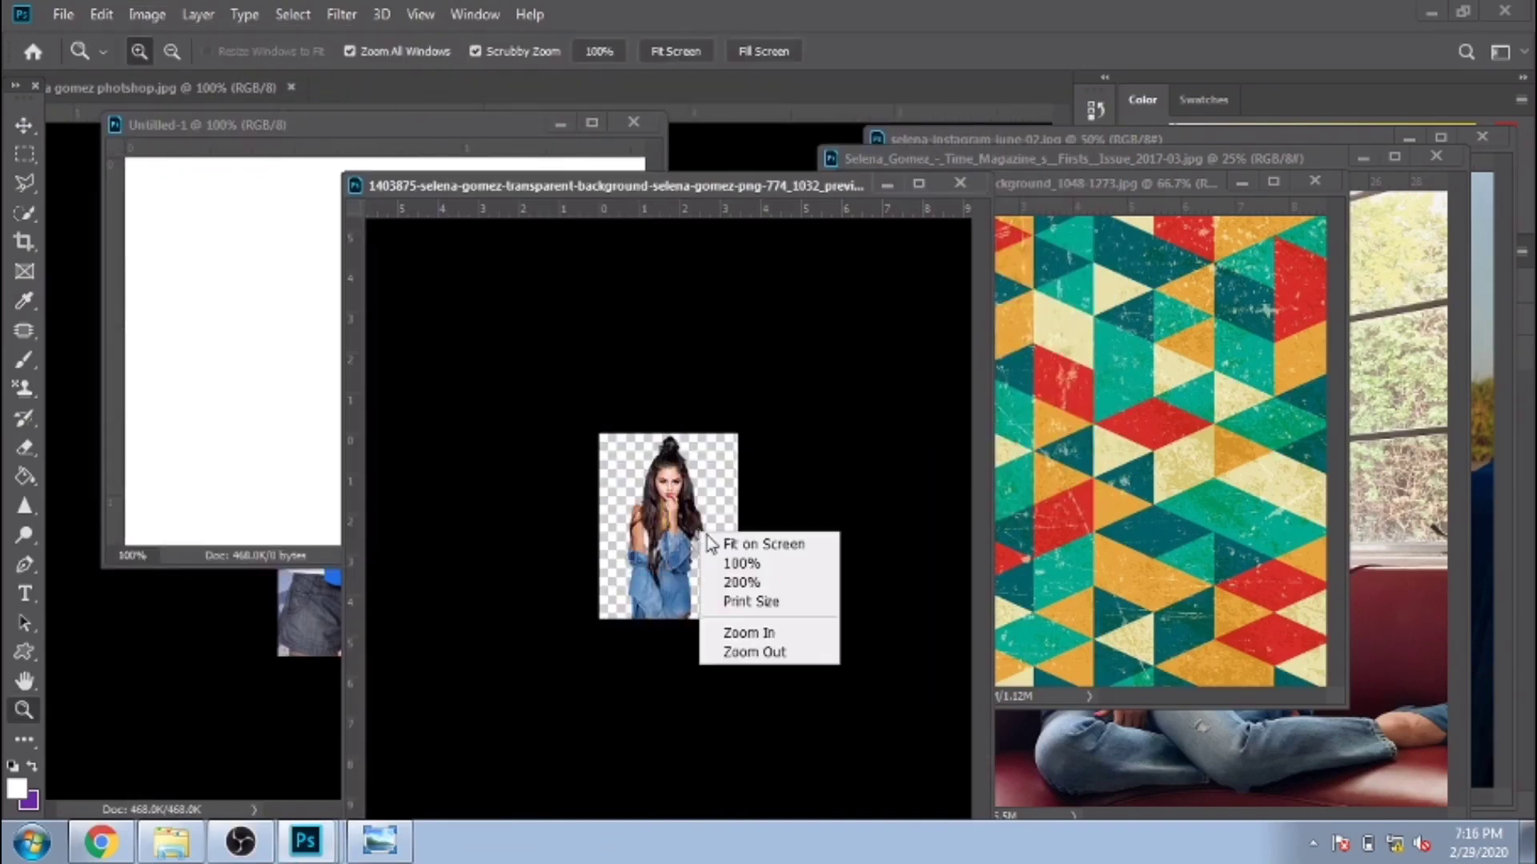
{"action": "left_click", "coordinate": [711, 544]}
{"action": "key", "text": "v"}
{"action": "left_click_drag", "start_coordinate": [640, 441], "coordinate": [232, 376]}
Place the cutout left, duplicate it, and scale the copy to 70% beside it
{"action": "left_click_drag", "start_coordinate": [320, 124], "coordinate": [909, 323]}
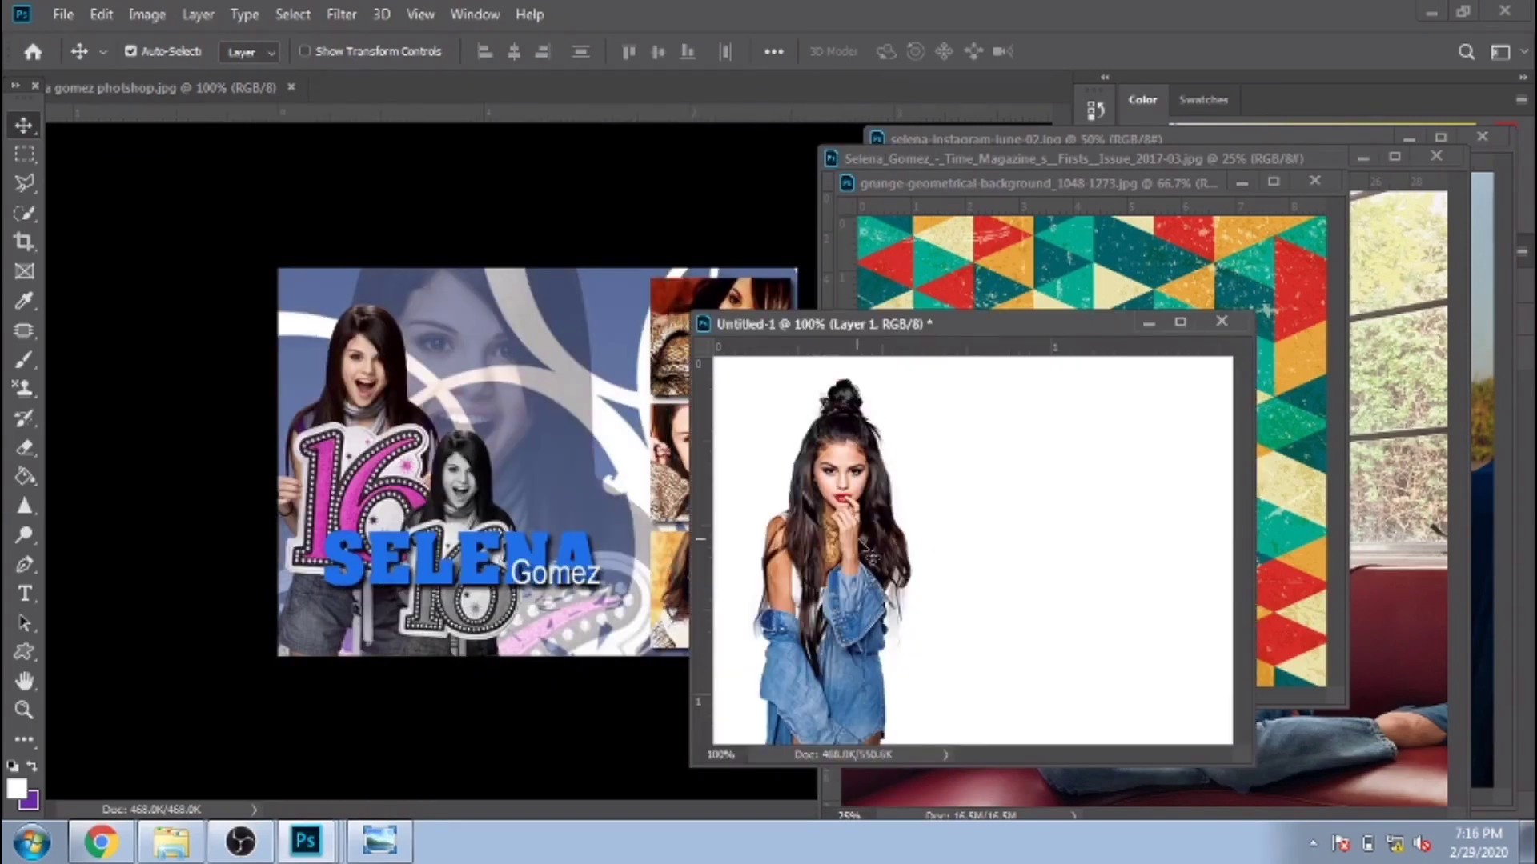
{"action": "key", "text": "ctrl+j"}
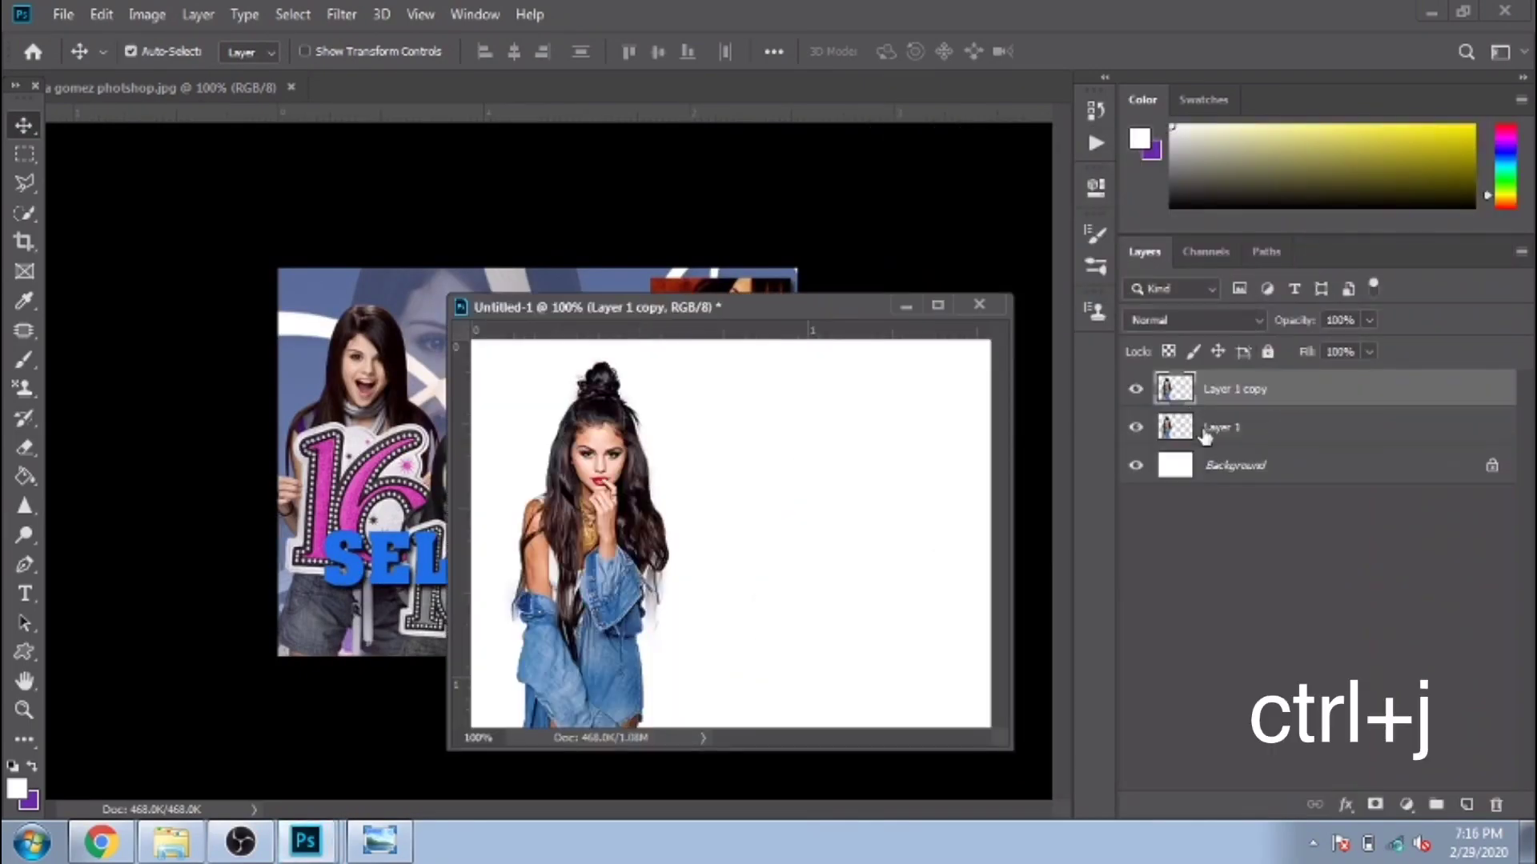
{"action": "left_click_drag", "start_coordinate": [610, 536], "coordinate": [699, 599]}
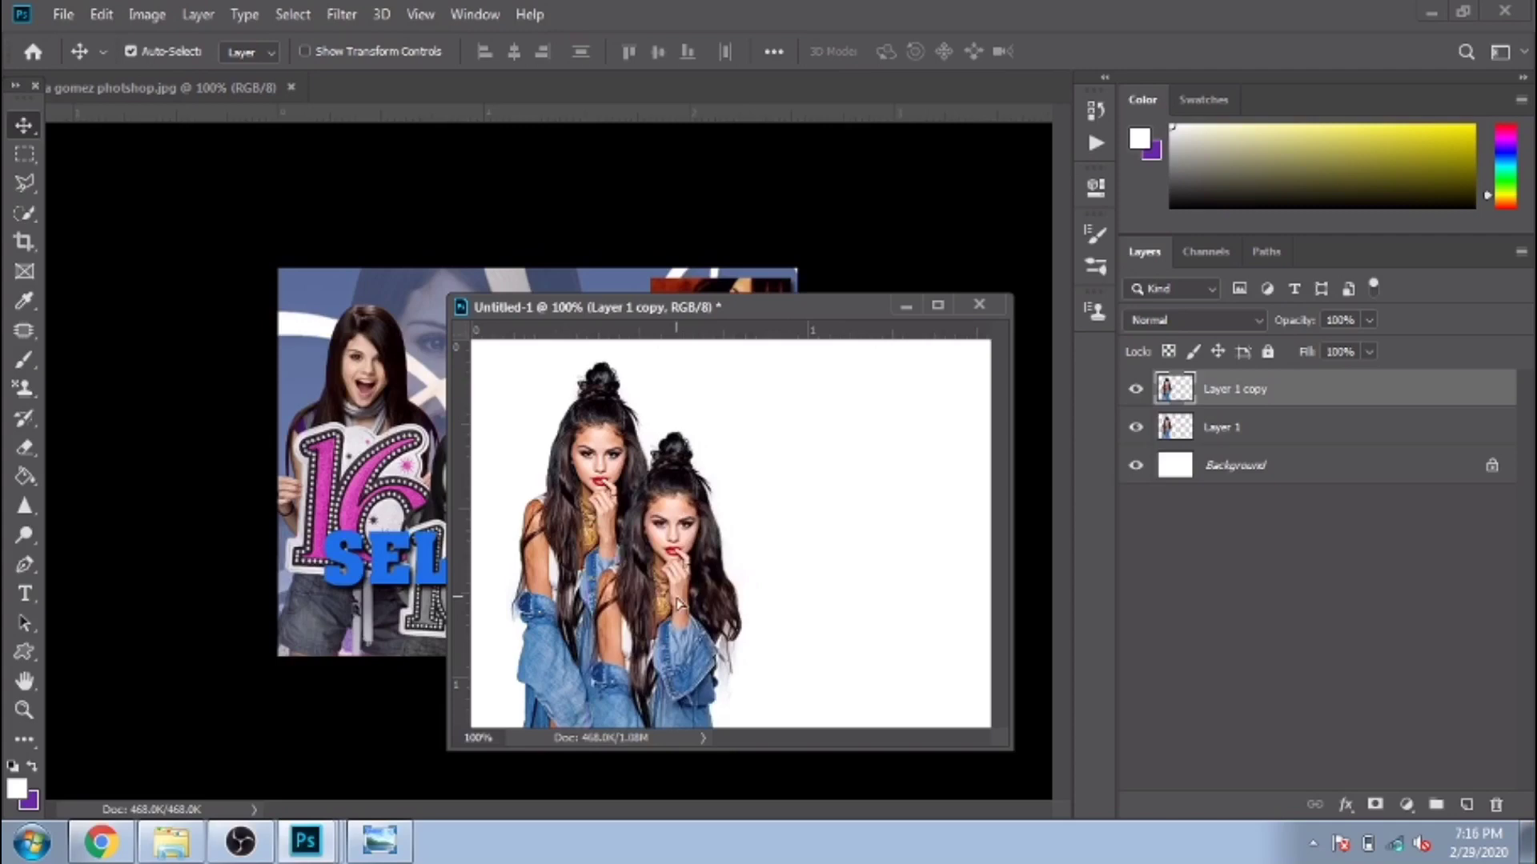
{"action": "key", "text": "ctrl+t"}
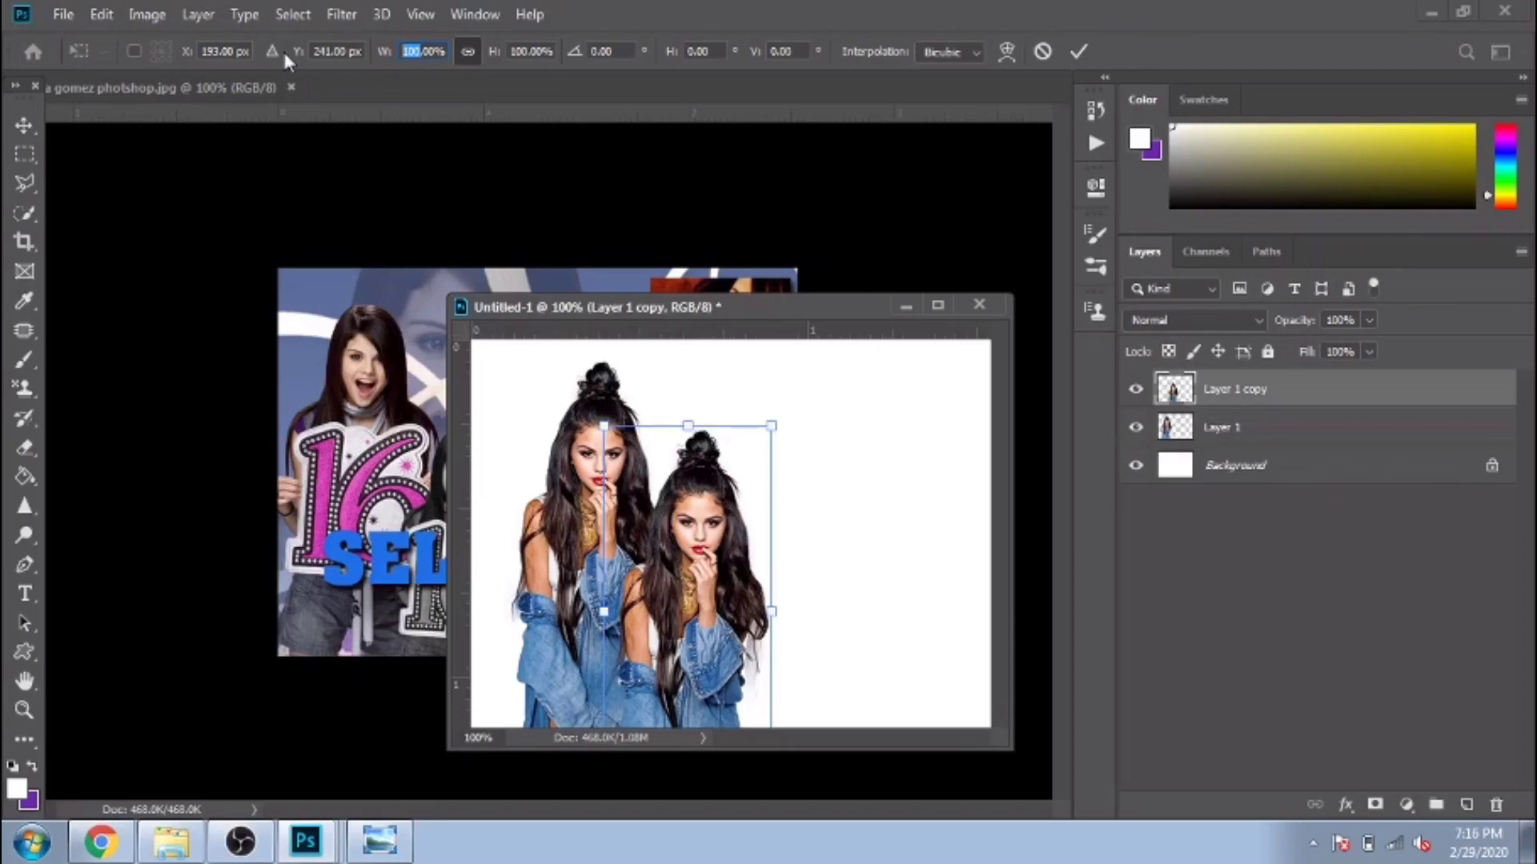
{"action": "type", "text": "70"}
{"action": "key", "text": "Return"}
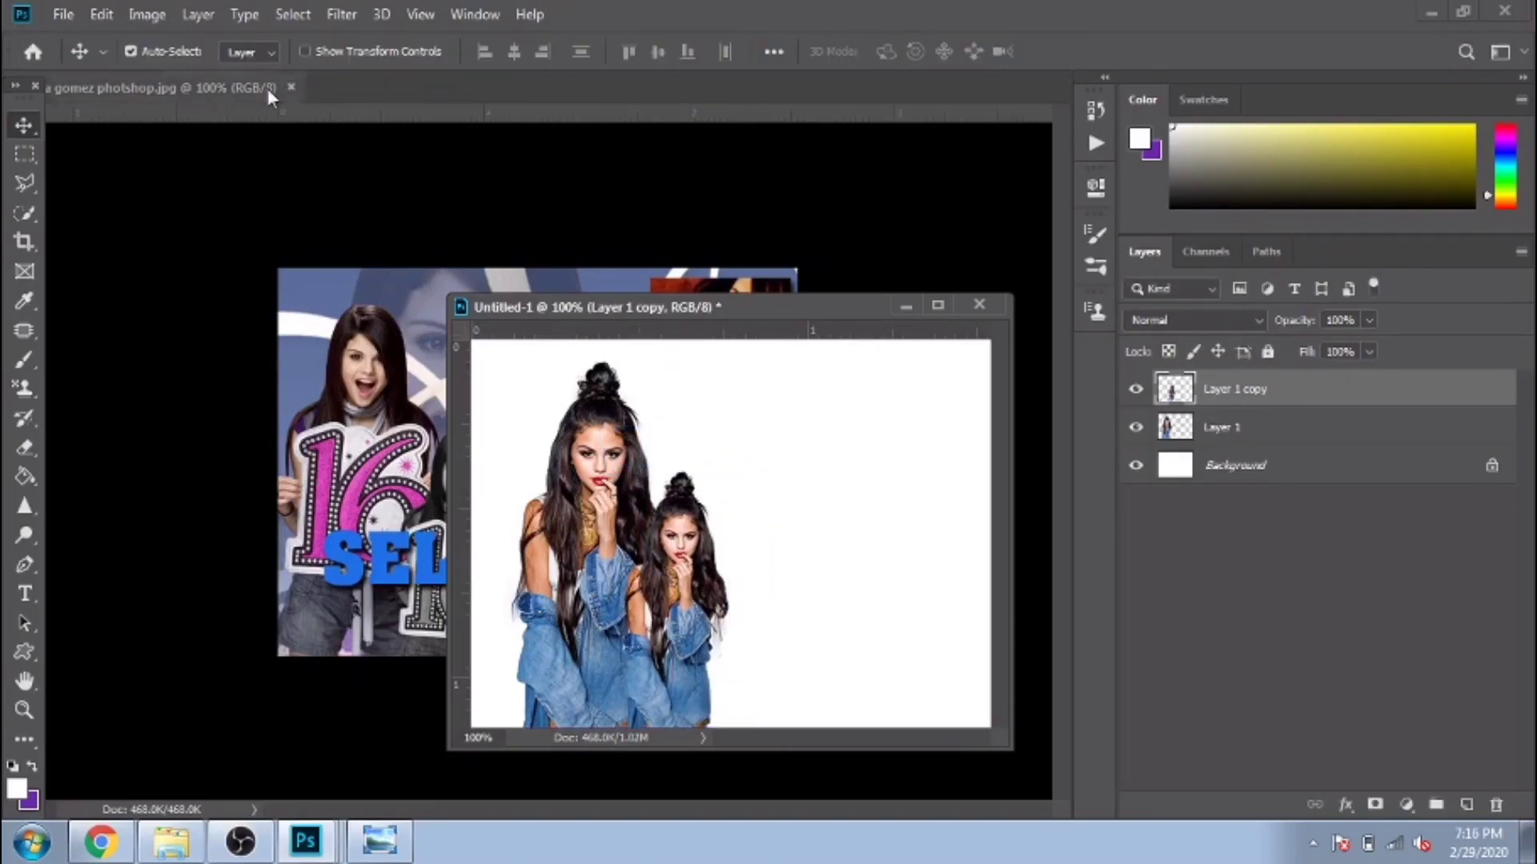
Make the smaller copy black and white
{"action": "left_click", "coordinate": [147, 14]}
{"action": "left_click", "coordinate": [336, 240]}
{"action": "mouse_move", "coordinate": [640, 307]}
{"action": "left_mouse_down"}
{"action": "mouse_move", "coordinate": [871, 315]}
{"action": "mouse_move", "coordinate": [754, 317]}
{"action": "left_mouse_up"}
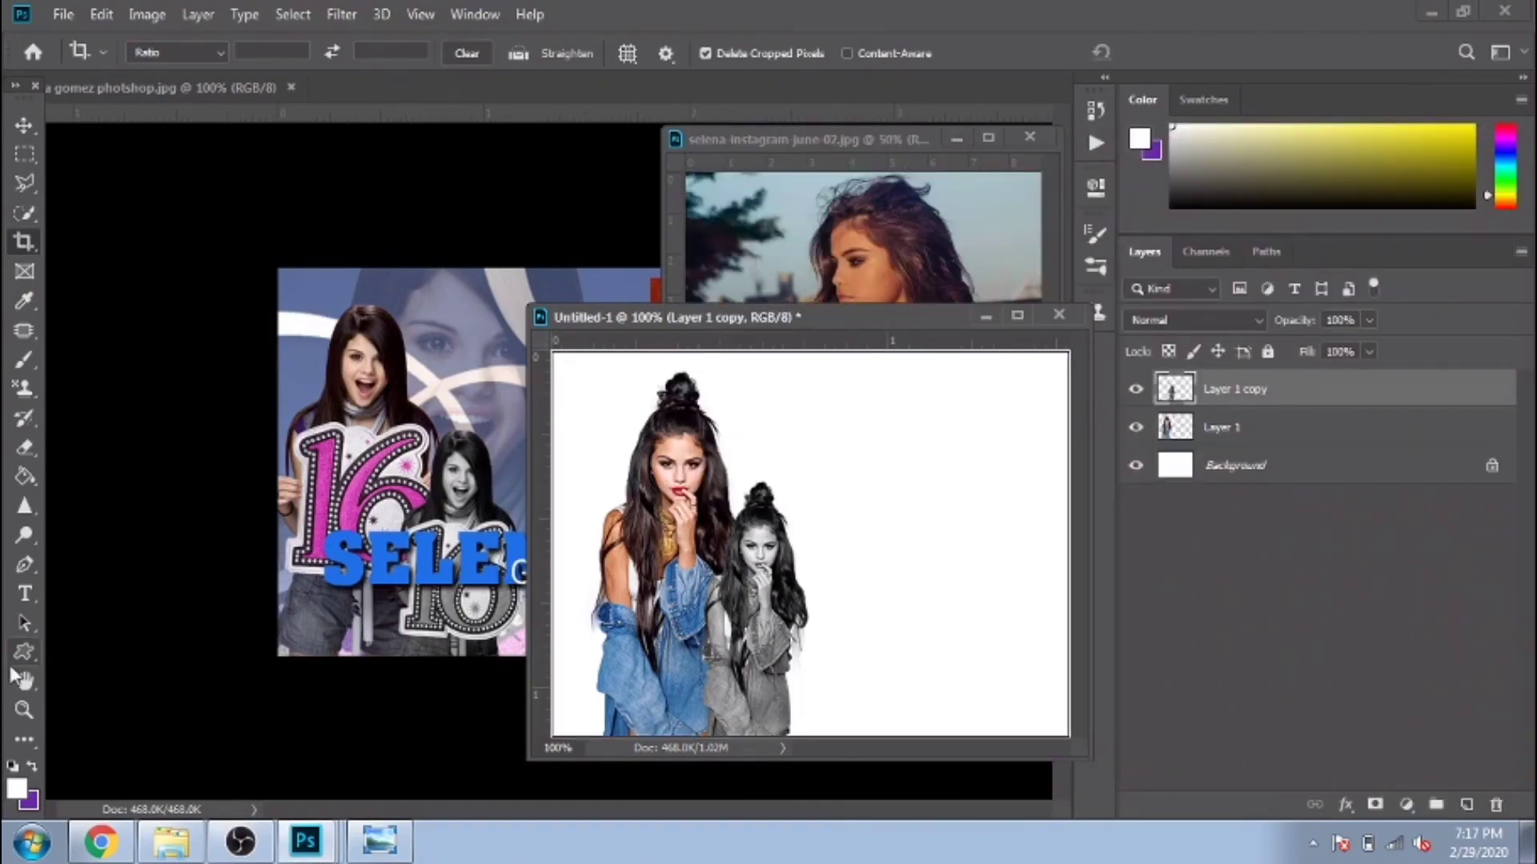
Draw a rectangle box at the upper right of the banner
{"action": "right_click", "coordinate": [24, 663]}
{"action": "left_click", "coordinate": [96, 652]}
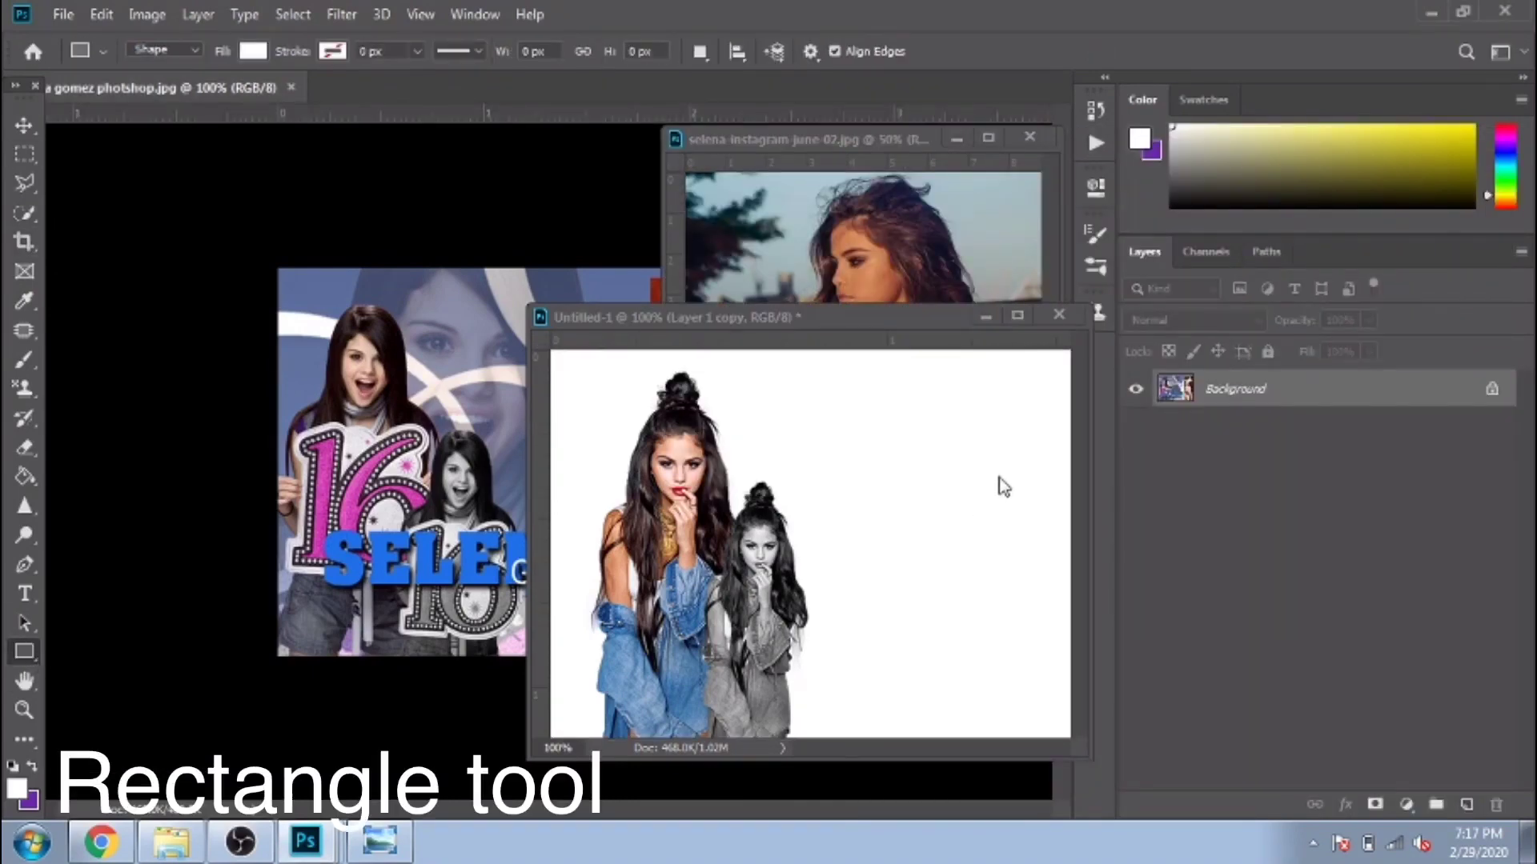
{"action": "left_click", "coordinate": [879, 398]}
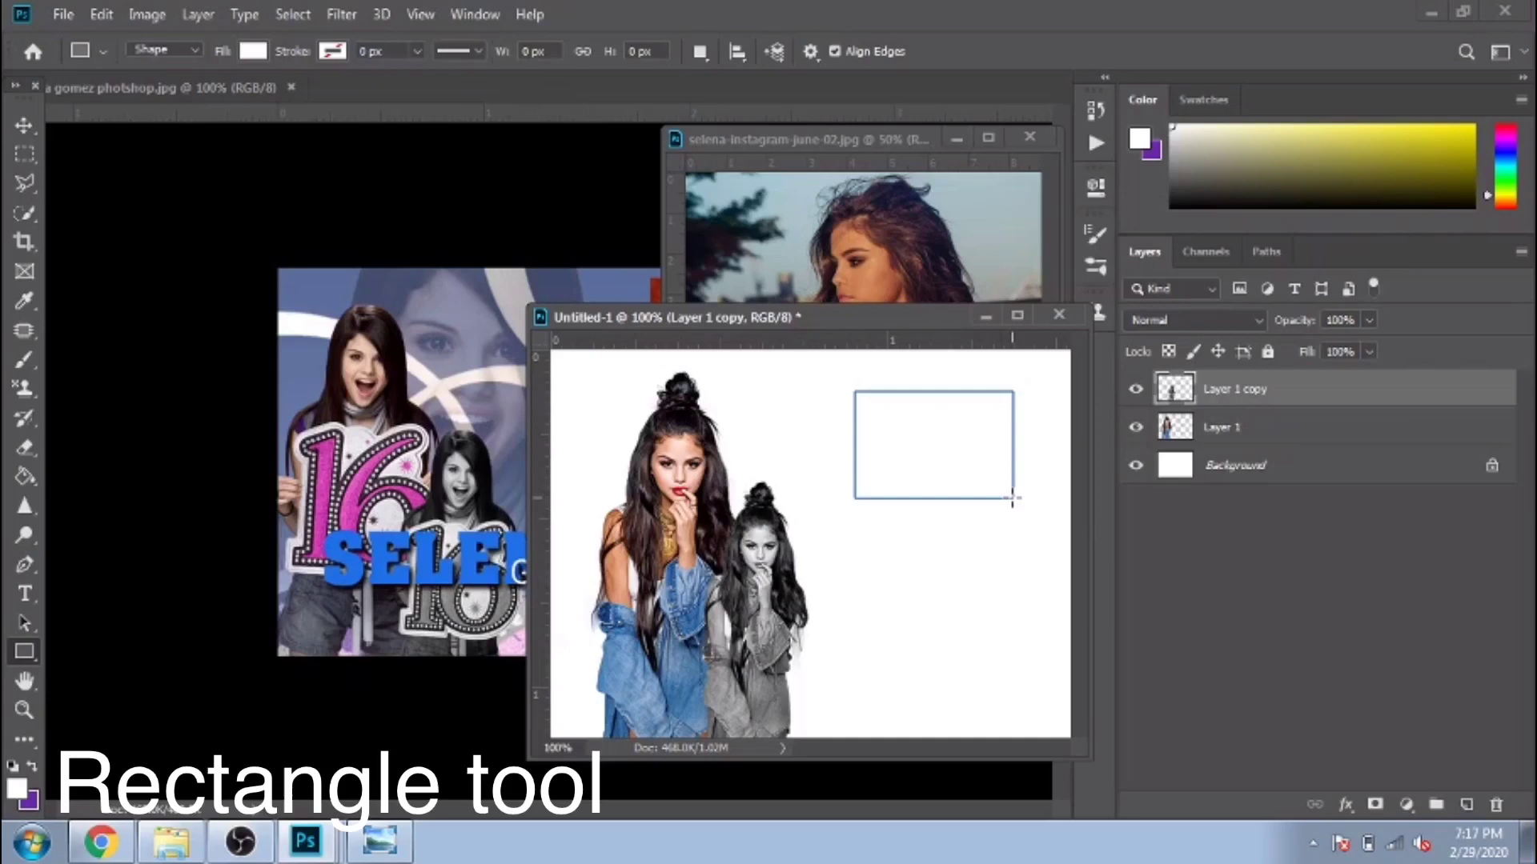
{"action": "left_click_drag", "start_coordinate": [1013, 498], "coordinate": [1012, 498]}
Duplicate the box and space three boxes down the right side
{"action": "left_click", "coordinate": [253, 51]}
{"action": "left_click", "coordinate": [136, 144]}
{"action": "key", "text": "v"}
{"action": "left_click_drag", "start_coordinate": [926, 453], "coordinate": [930, 680]}
{"action": "left_click", "coordinate": [1233, 465], "text": "shift"}
{"action": "left_click_drag", "start_coordinate": [932, 553], "coordinate": [932, 528]}
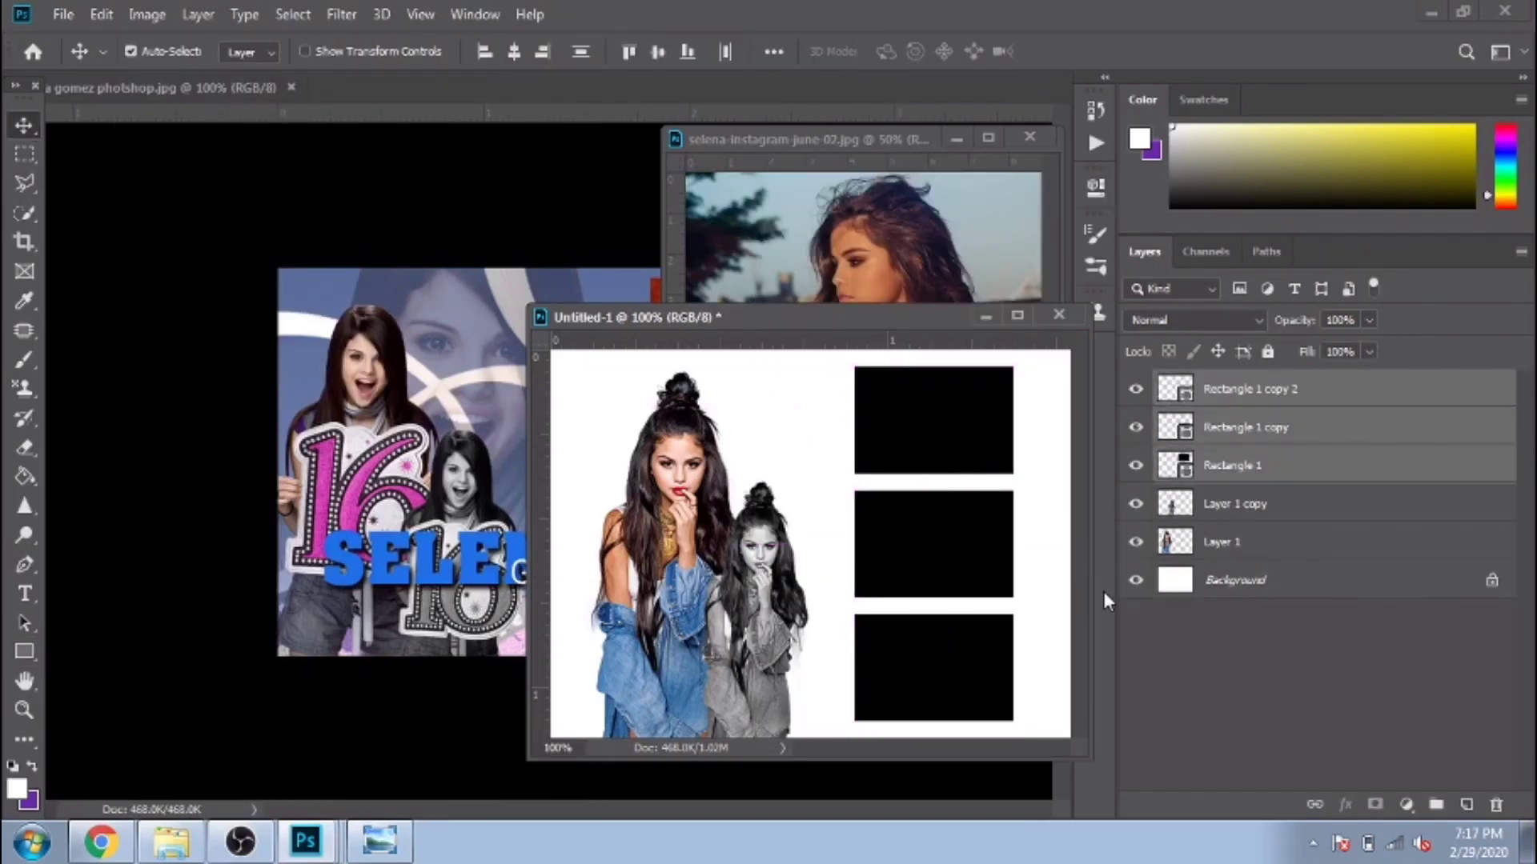
Shrink the Instagram photo in Image Size to fit the boxes
{"action": "left_click", "coordinate": [800, 240]}
{"action": "key", "text": "alt+ctrl+i"}
{"action": "key", "text": "Return"}
{"action": "left_click", "coordinate": [950, 439]}
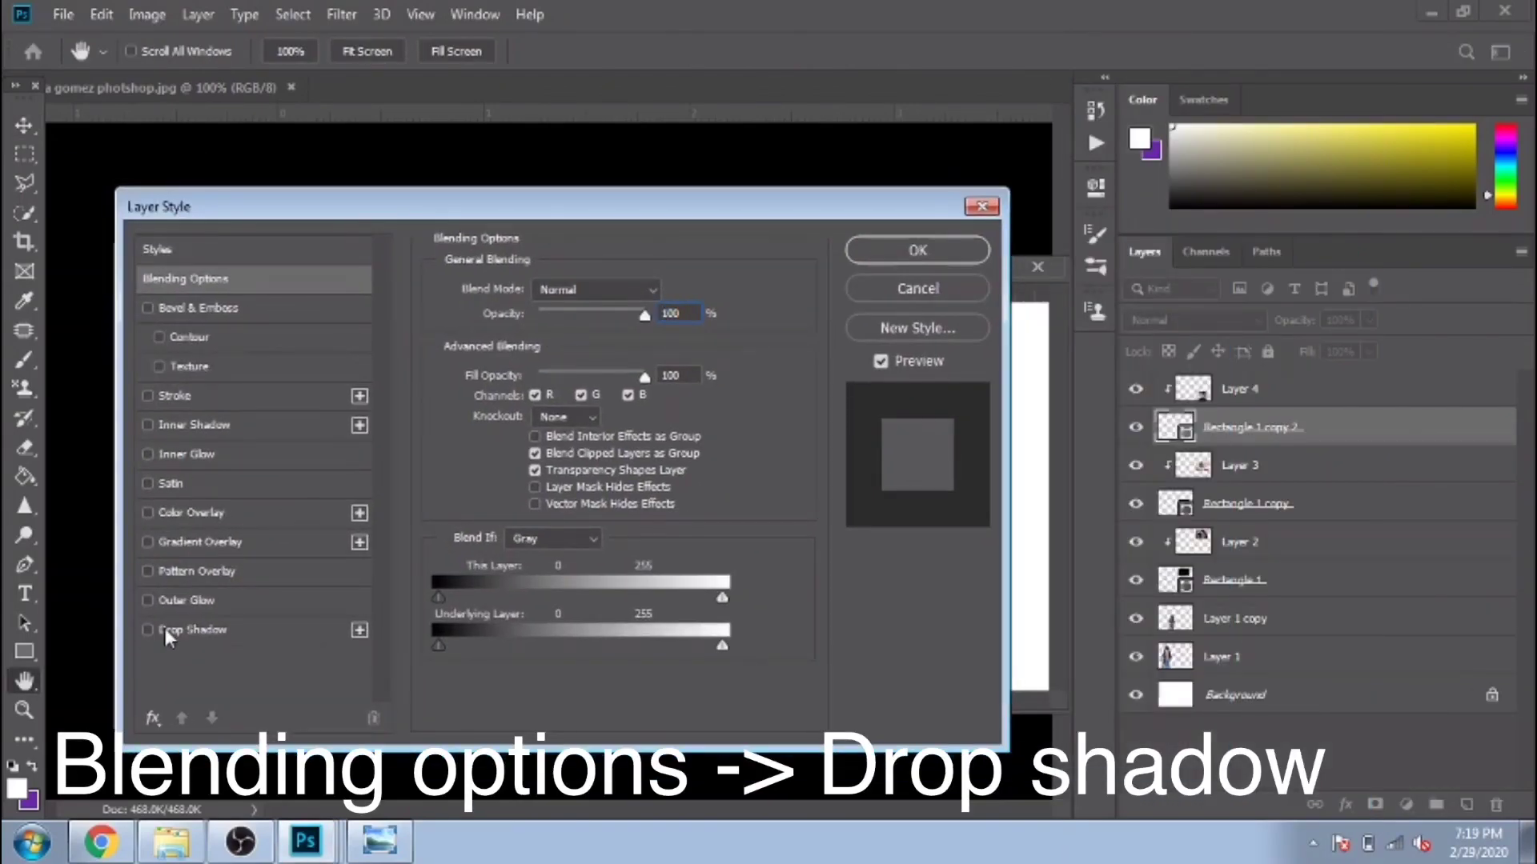
Give the first photo box a drop shadow at 76% opacity, size 8, with reduced spread
{"action": "left_click", "coordinate": [164, 627]}
{"action": "mouse_move", "coordinate": [514, 207]}
{"action": "left_mouse_down"}
{"action": "mouse_move", "coordinate": [1228, 568]}
{"action": "mouse_move", "coordinate": [1163, 627]}
{"action": "left_mouse_up"}
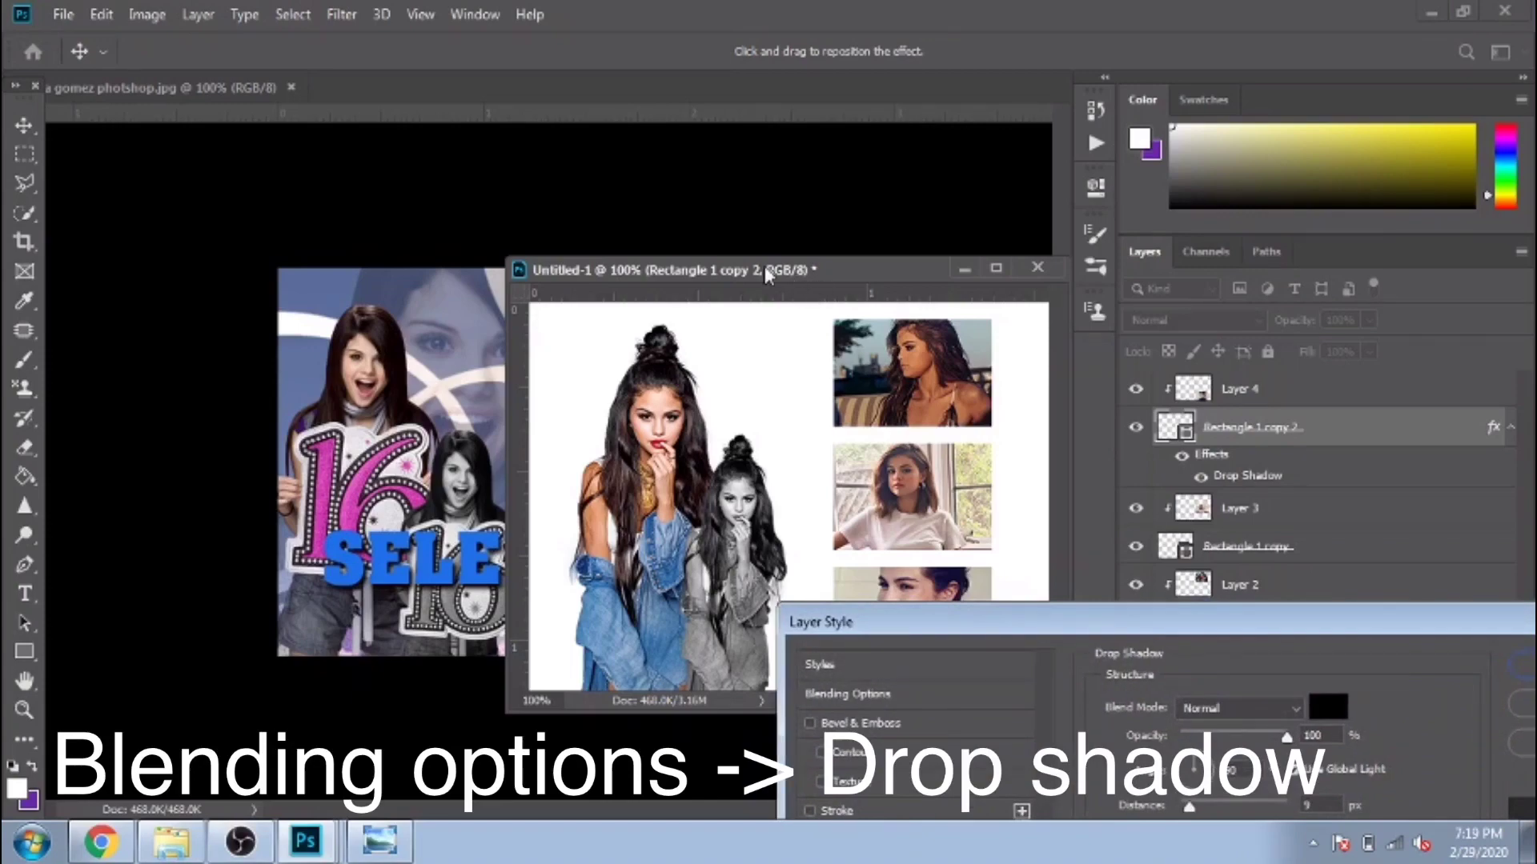
{"action": "left_click_drag", "start_coordinate": [767, 275], "coordinate": [318, 154]}
{"action": "left_click_drag", "start_coordinate": [850, 634], "coordinate": [724, 216]}
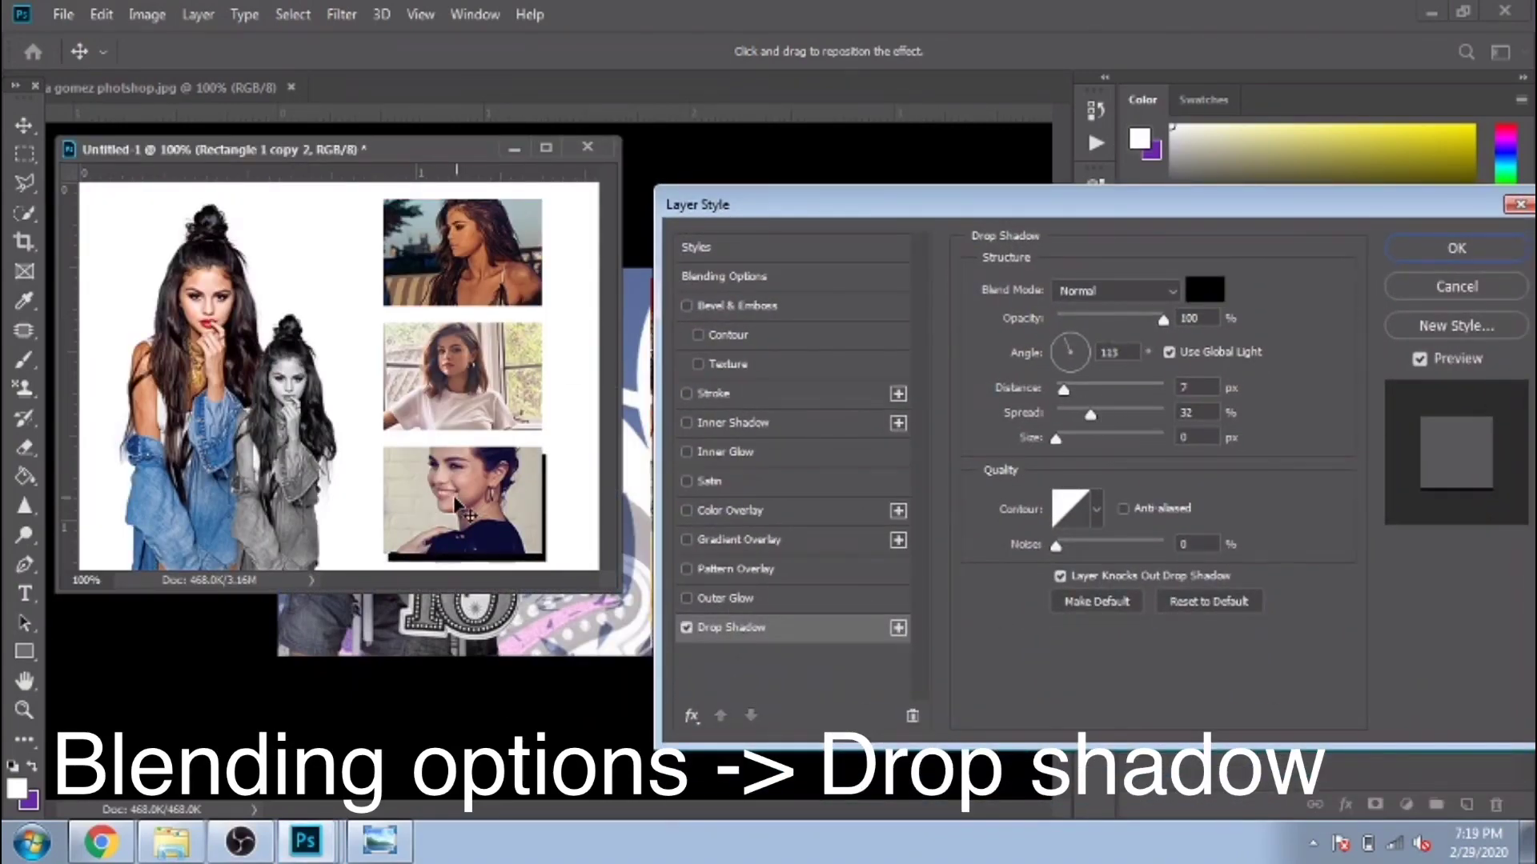
{"action": "left_click_drag", "start_coordinate": [453, 500], "coordinate": [468, 512]}
{"action": "left_click_drag", "start_coordinate": [1163, 321], "coordinate": [1138, 321]}
{"action": "left_click_drag", "start_coordinate": [1056, 439], "coordinate": [1064, 438]}
{"action": "left_click_drag", "start_coordinate": [1090, 414], "coordinate": [1075, 416]}
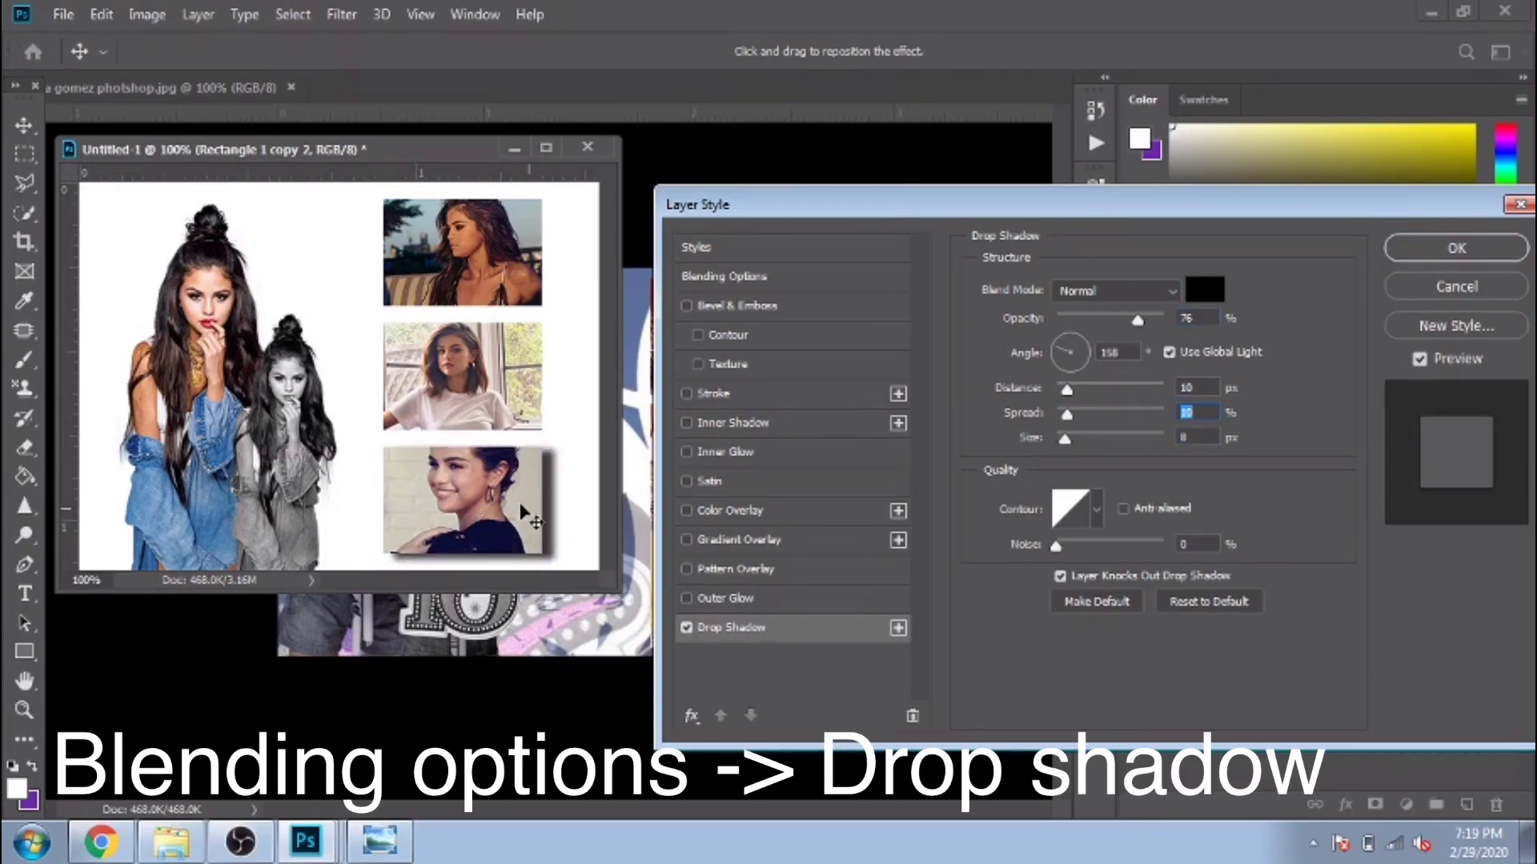
{"action": "left_click", "coordinate": [1410, 254]}
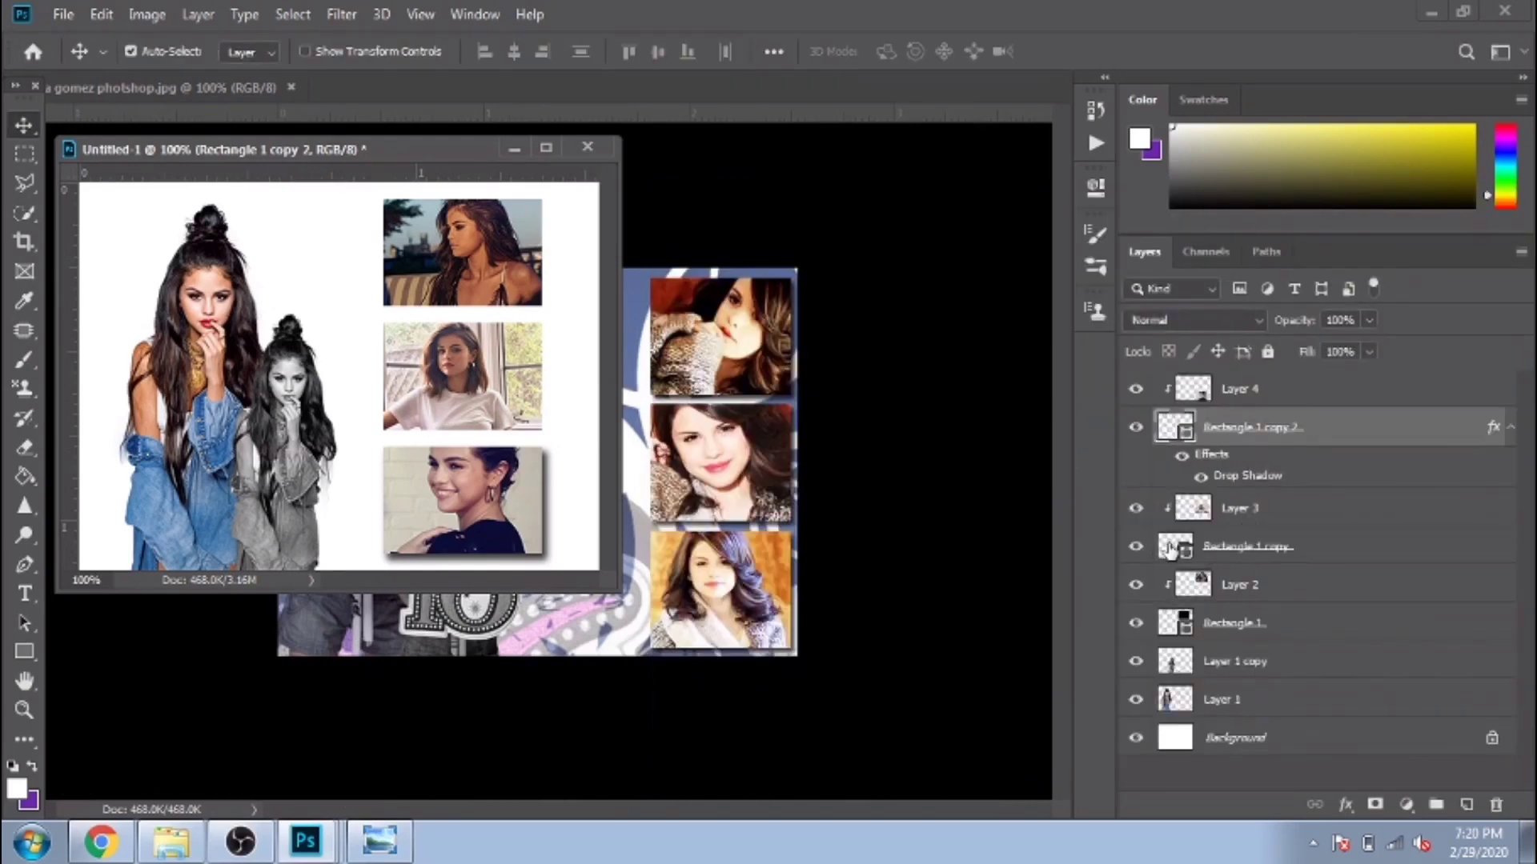
Copy the drop shadow layer style onto the other two photo boxes
{"action": "double_click", "coordinate": [1169, 549]}
{"action": "key", "text": "Return"}
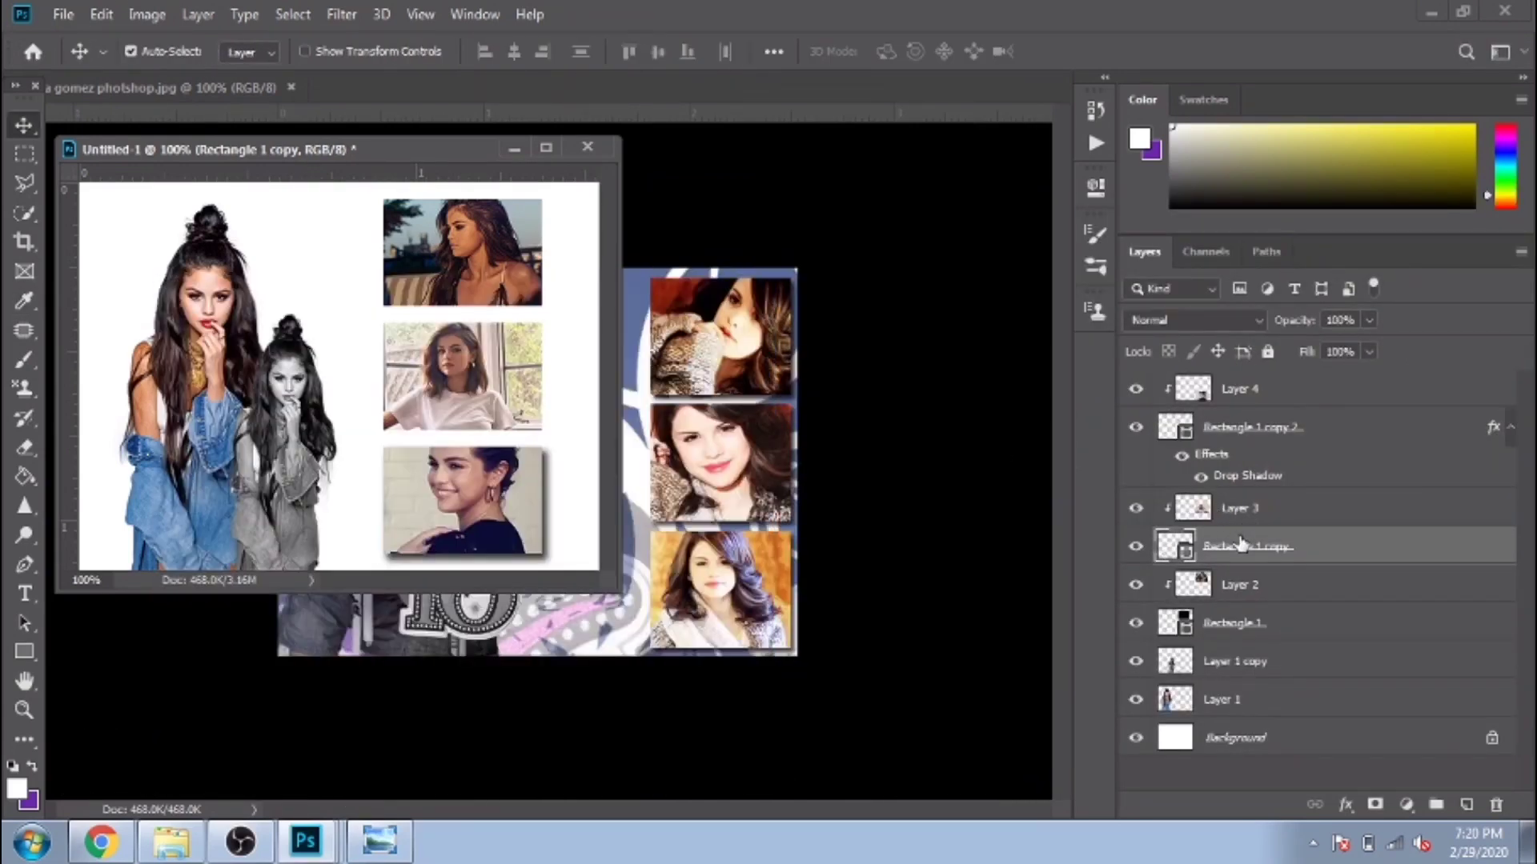
{"action": "double_click", "coordinate": [1241, 553]}
{"action": "left_click", "coordinate": [1433, 249]}
{"action": "right_click", "coordinate": [1292, 663]}
{"action": "left_click", "coordinate": [1161, 17]}
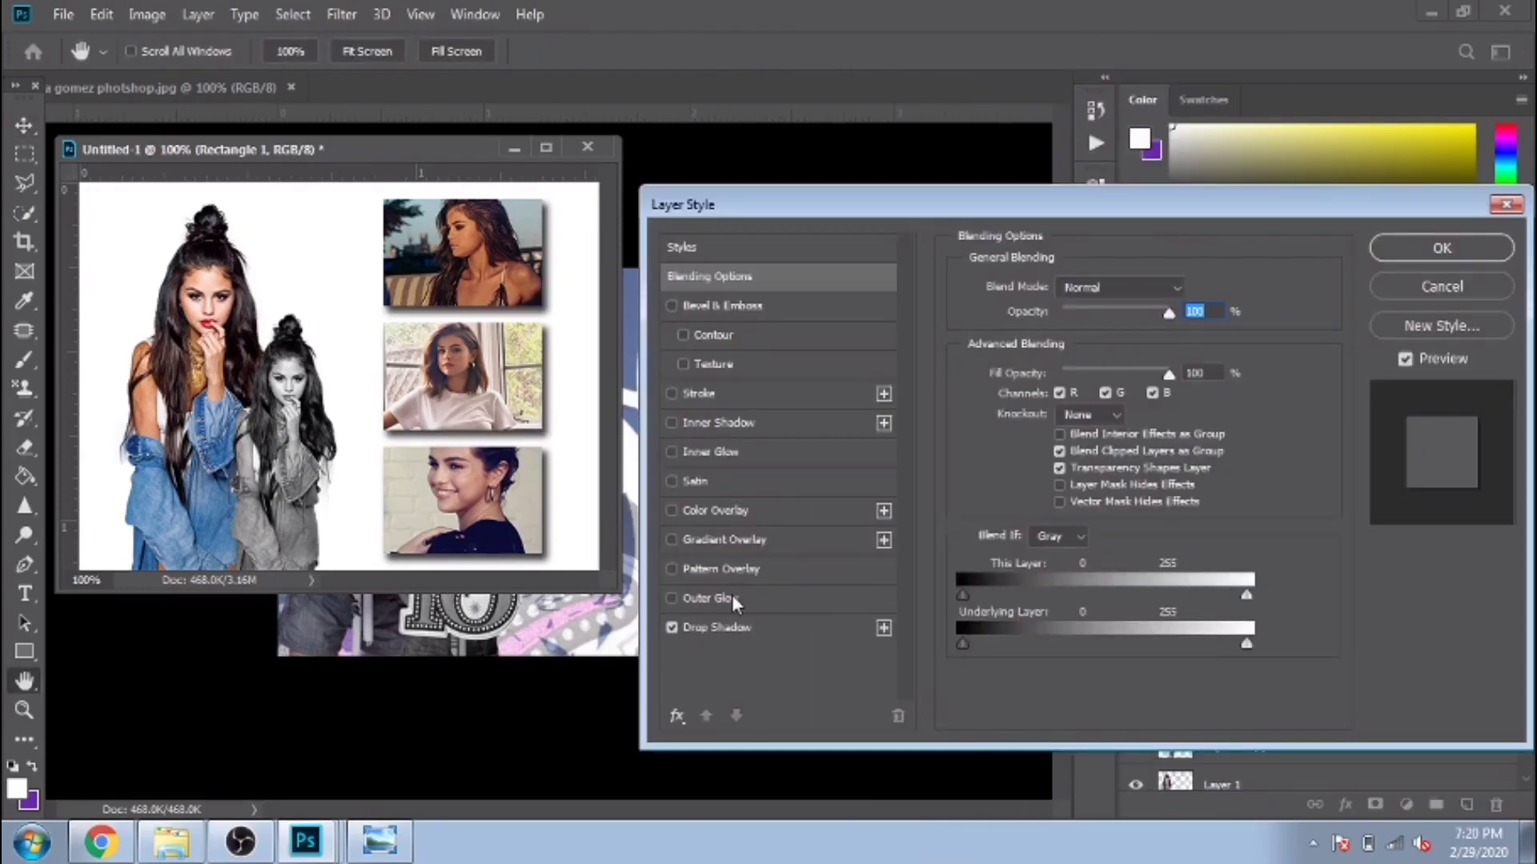
{"action": "left_click", "coordinate": [1433, 248]}
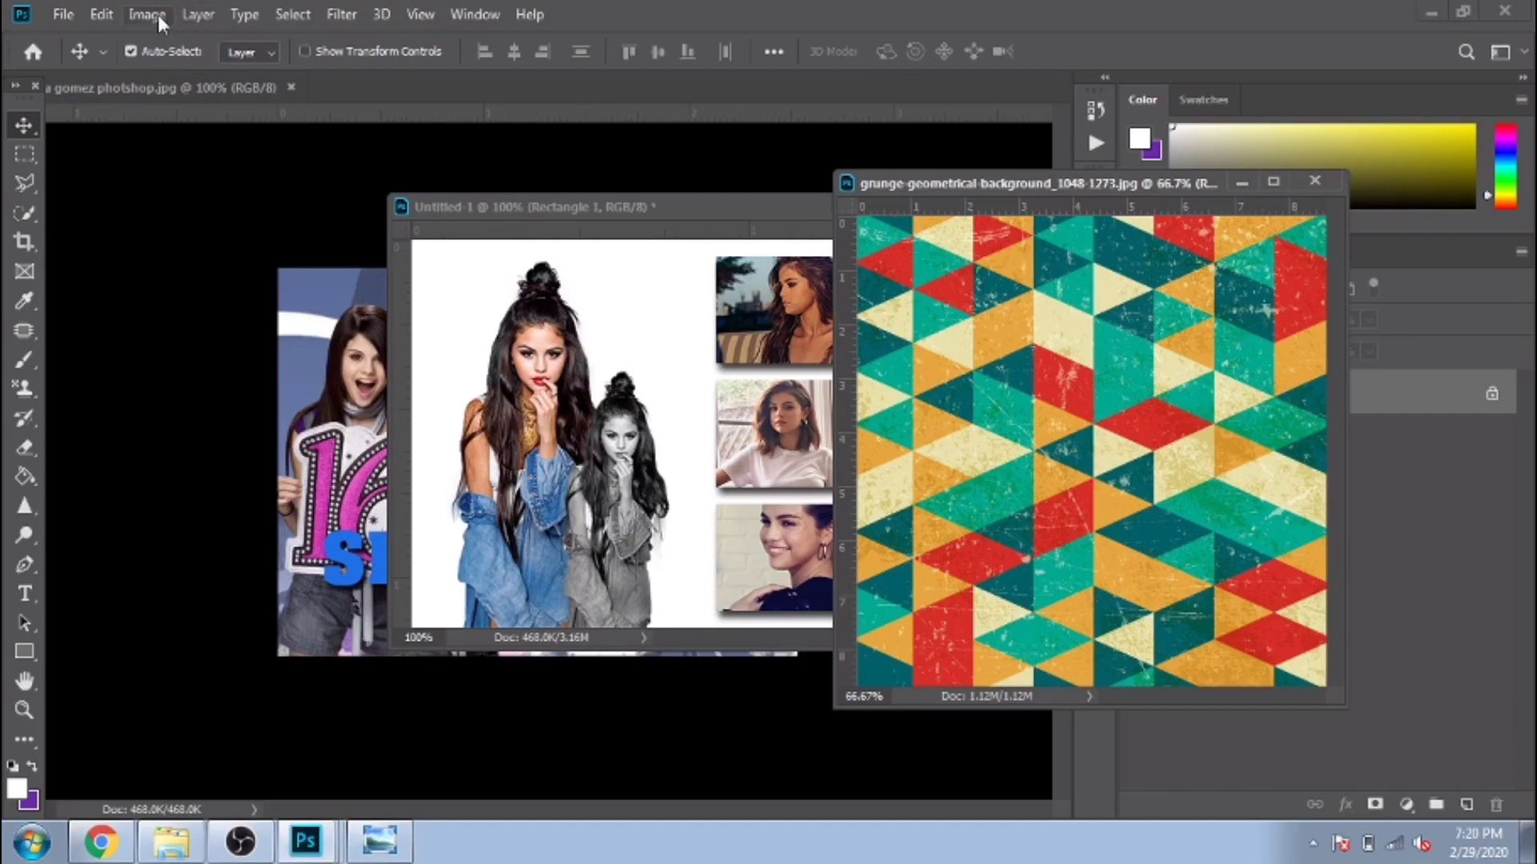
Check the geometric pattern image's pixel dimensions in Image Size, leaving them unchanged
{"action": "left_click", "coordinate": [157, 15]}
{"action": "left_click", "coordinate": [168, 184]}
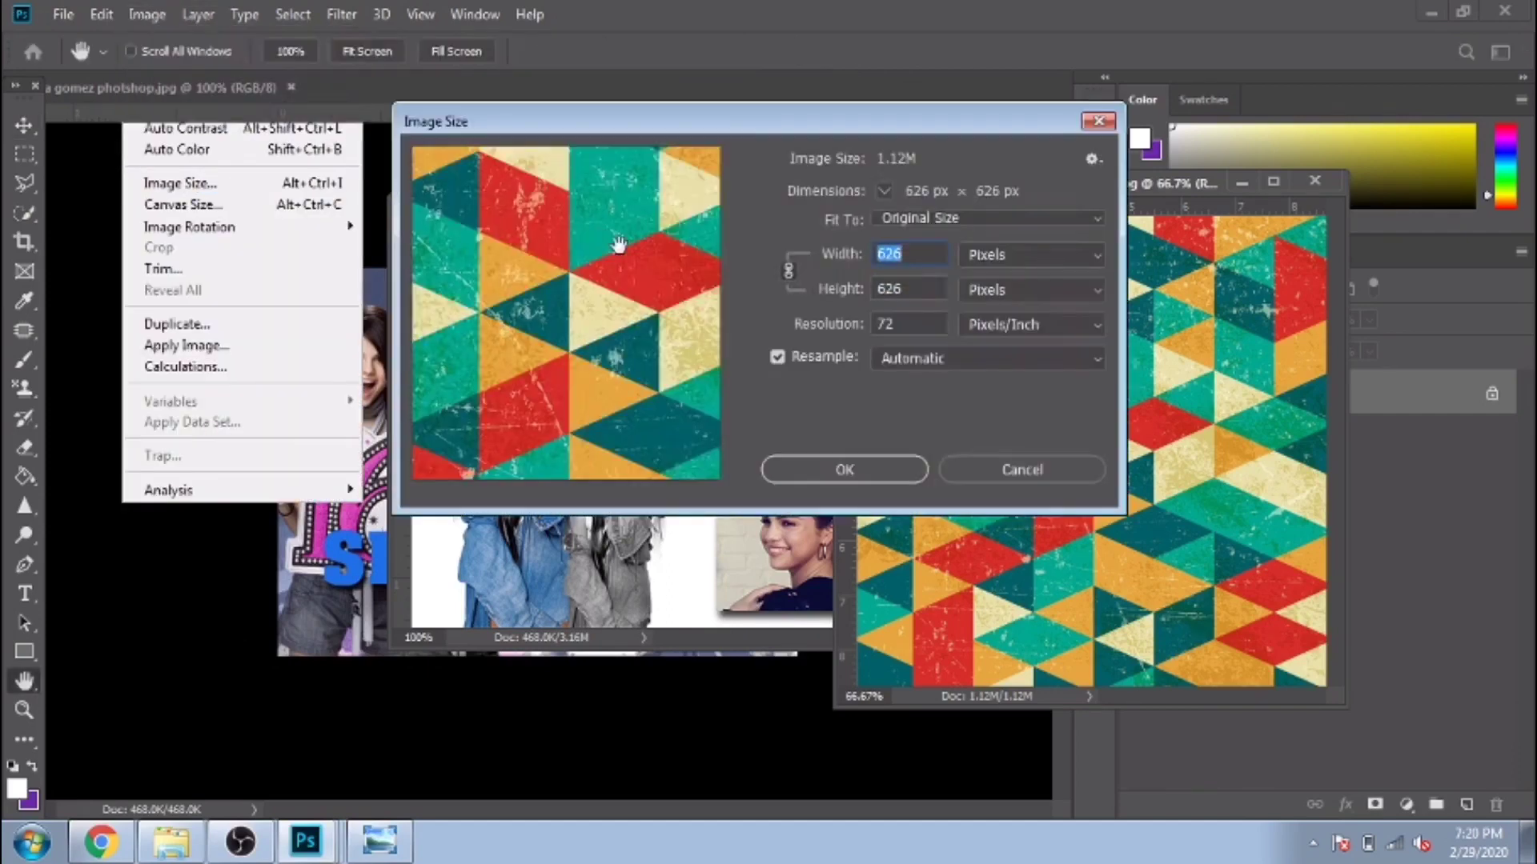
{"action": "left_click", "coordinate": [1007, 474]}
{"action": "left_click", "coordinate": [673, 407]}
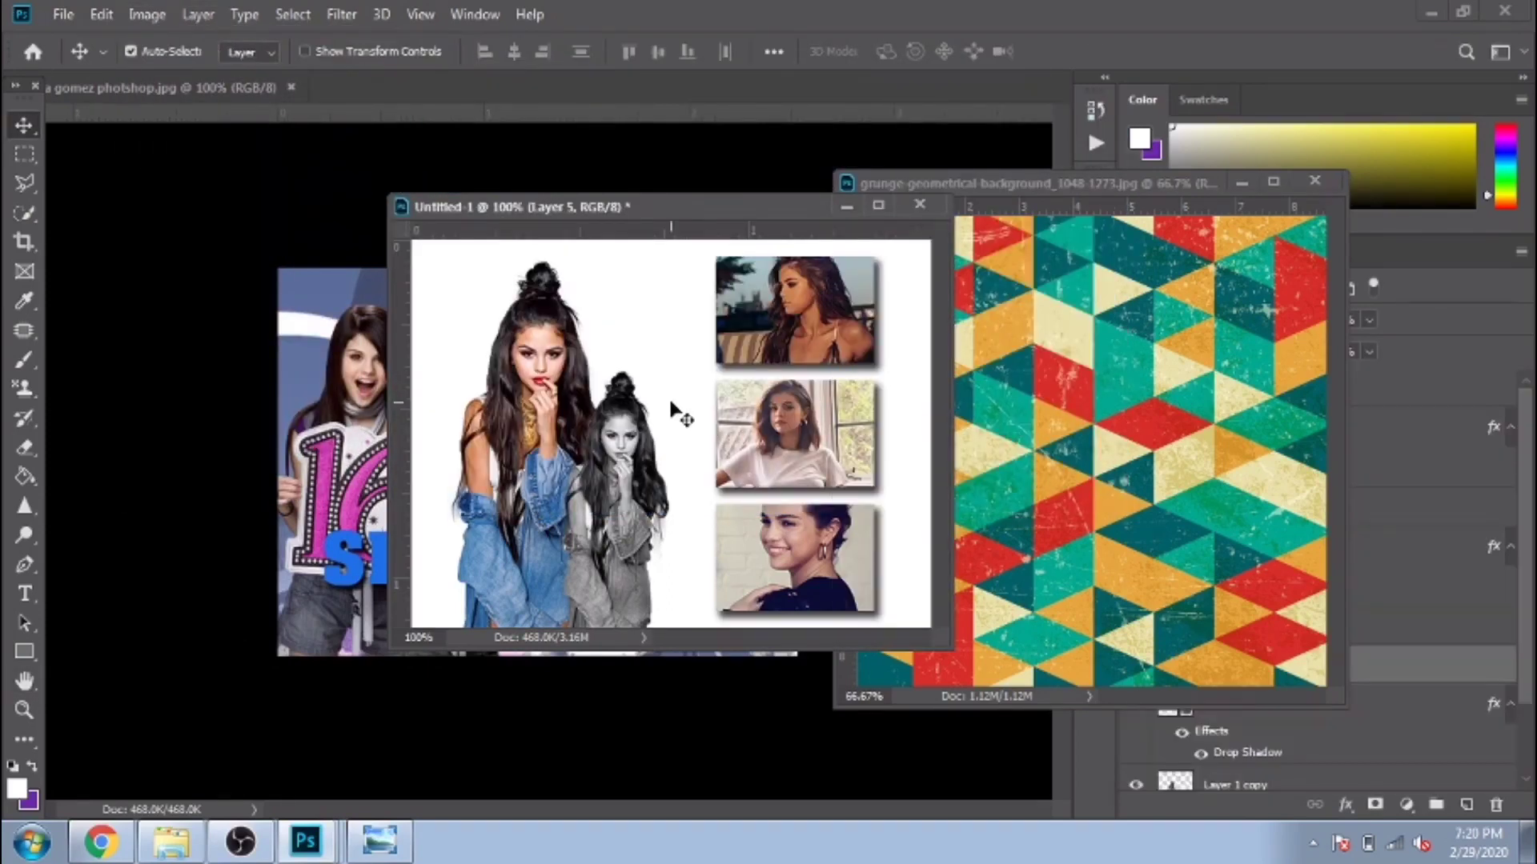
{"action": "left_click", "coordinate": [1246, 187]}
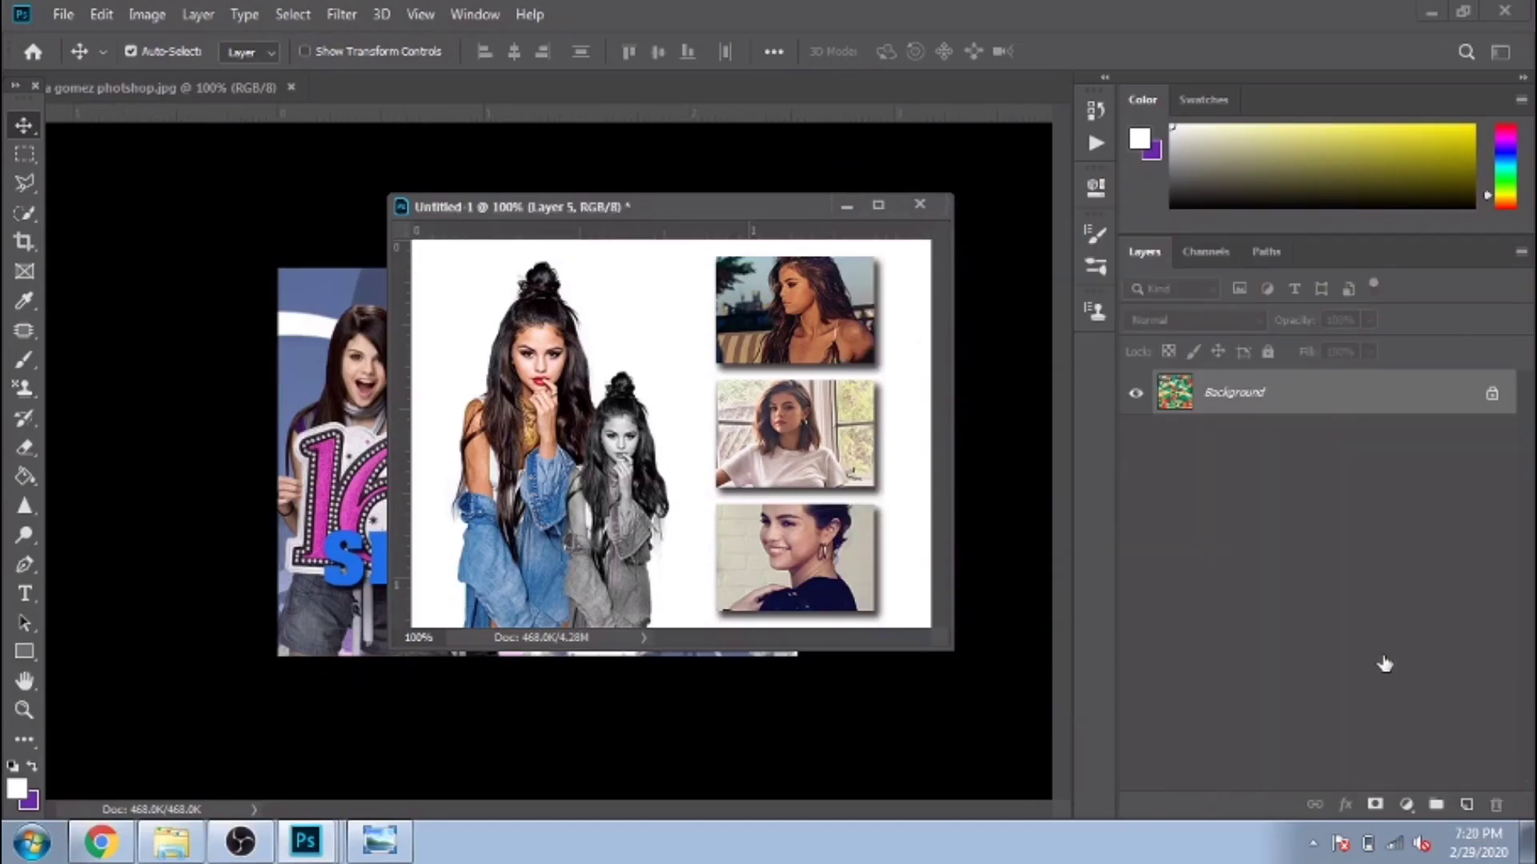
Place the pattern layer just above Background, shift it left, and fade it to about 41% opacity
{"action": "scroll", "coordinate": [1329, 621], "scroll_direction": "down", "scroll_amount": 1}
{"action": "scroll", "coordinate": [1249, 583], "scroll_direction": "down", "scroll_amount": 1}
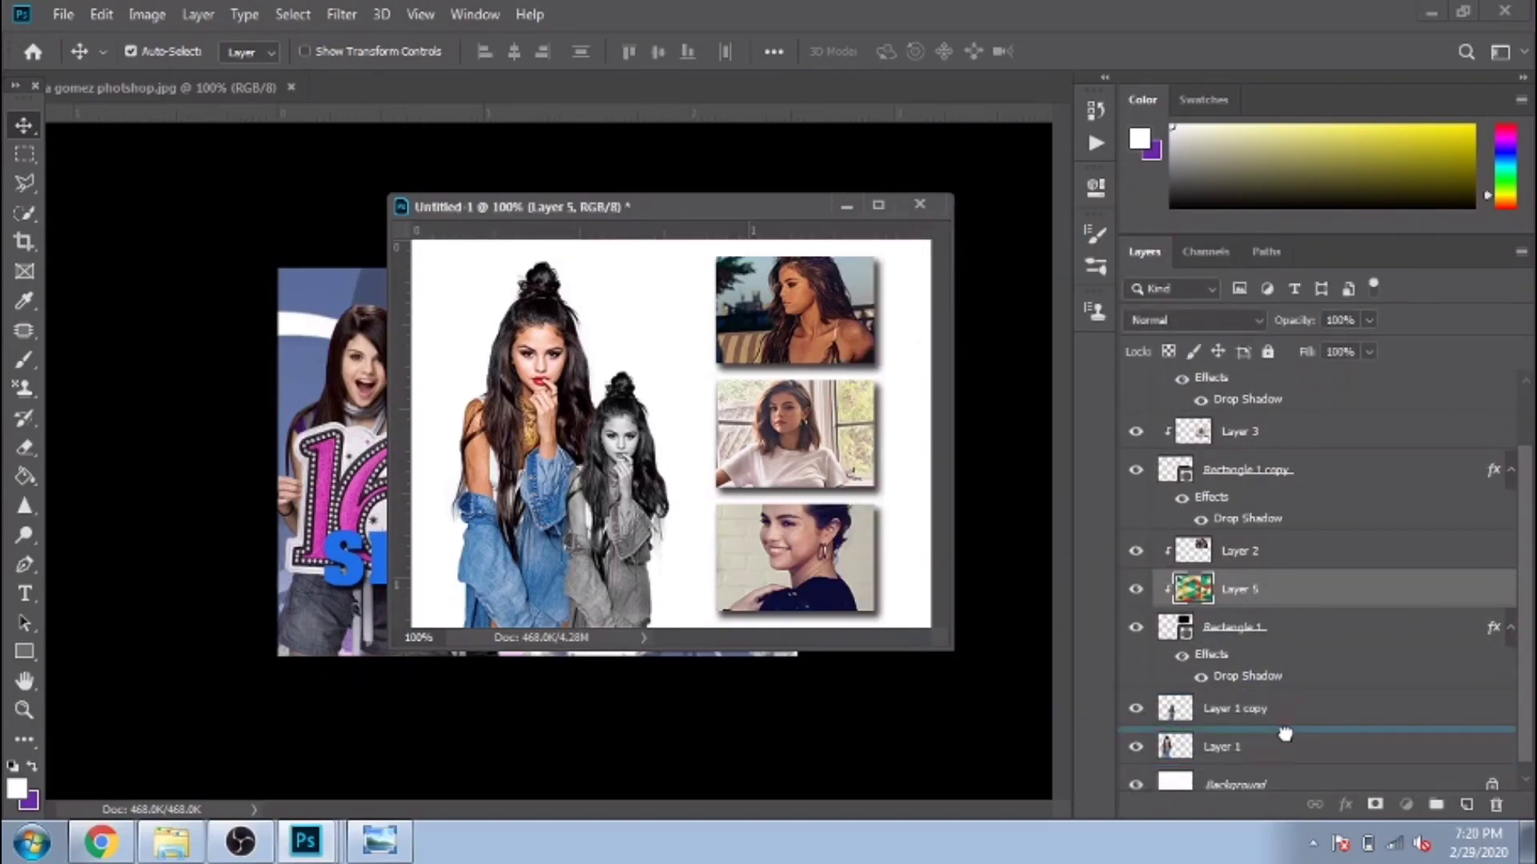
{"action": "left_click_drag", "start_coordinate": [1284, 766], "coordinate": [1286, 773]}
{"action": "left_click_drag", "start_coordinate": [649, 343], "coordinate": [588, 332]}
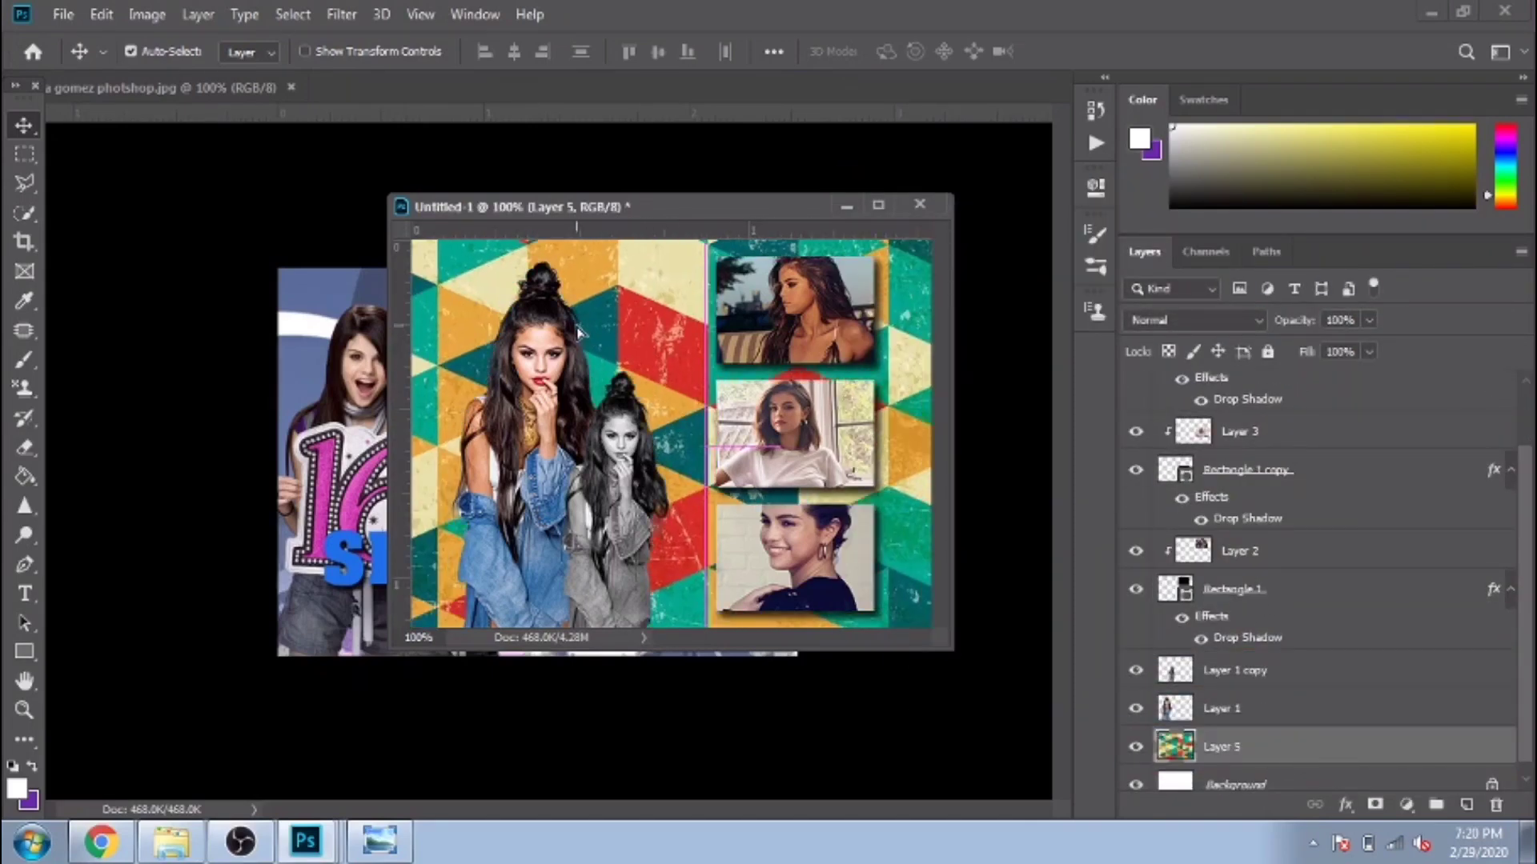
{"action": "mouse_move", "coordinate": [599, 219]}
{"action": "left_mouse_down"}
{"action": "mouse_move", "coordinate": [862, 336]}
{"action": "mouse_move", "coordinate": [730, 336]}
{"action": "left_mouse_up"}
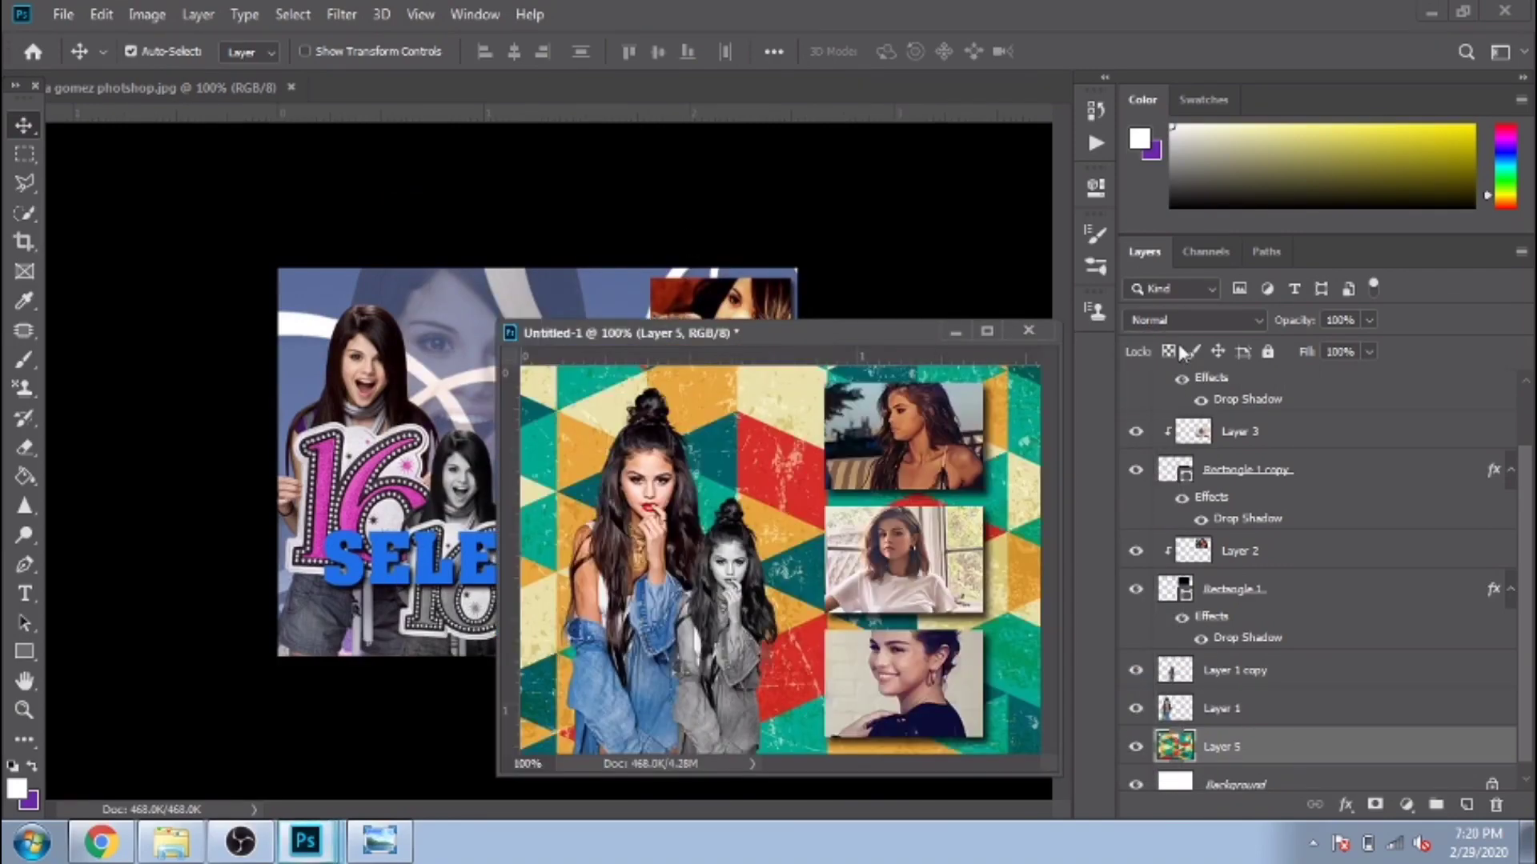
{"action": "left_click", "coordinate": [1372, 320]}
{"action": "left_click_drag", "start_coordinate": [1324, 345], "coordinate": [1310, 349]}
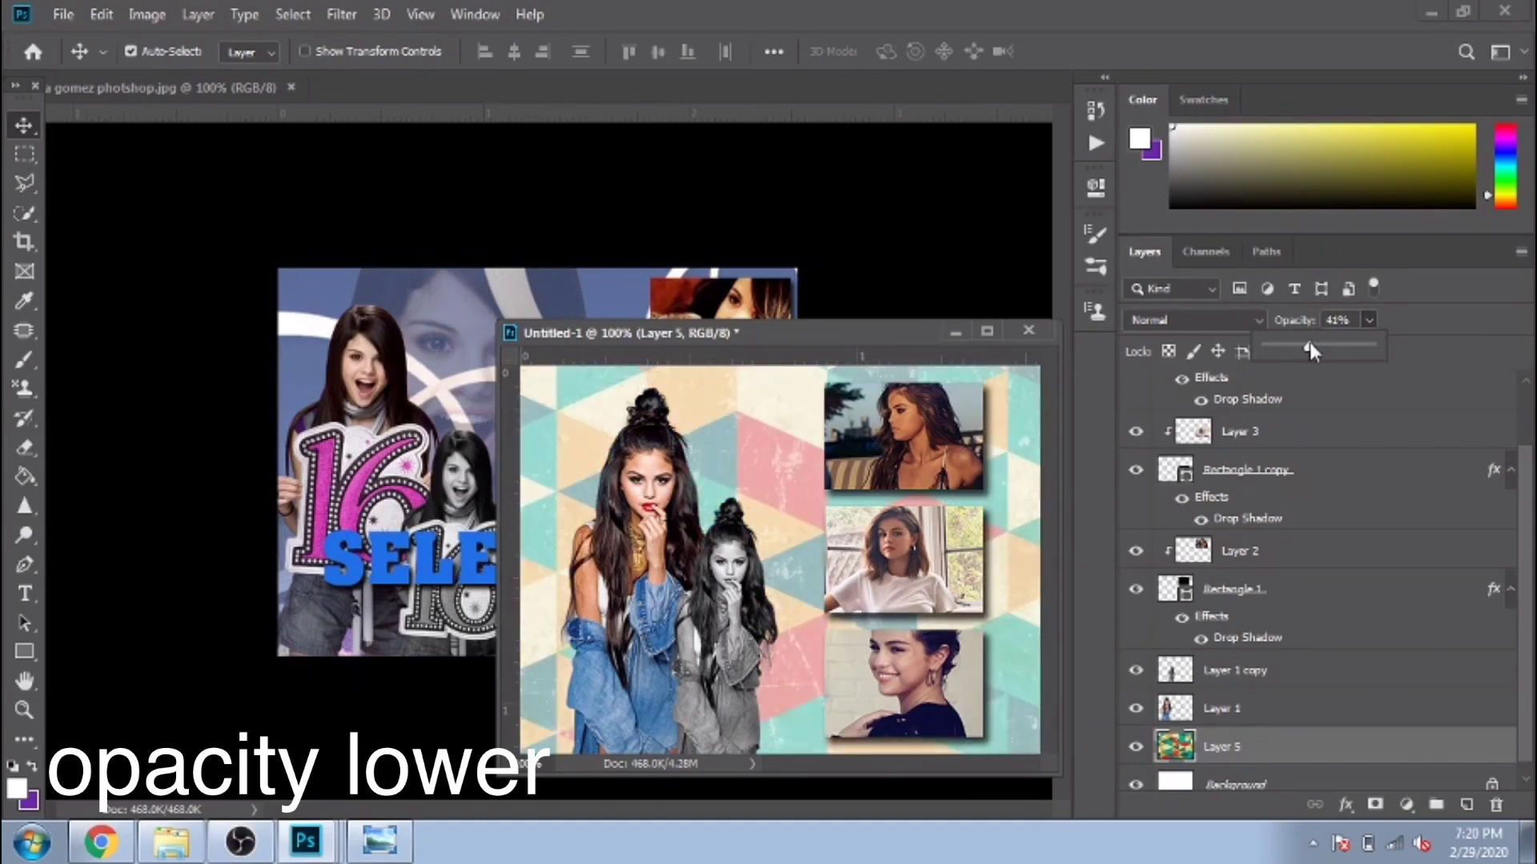
Apply a Hue/Saturation hue shift of +31 to the triangle background pattern
{"action": "left_click", "coordinate": [147, 14]}
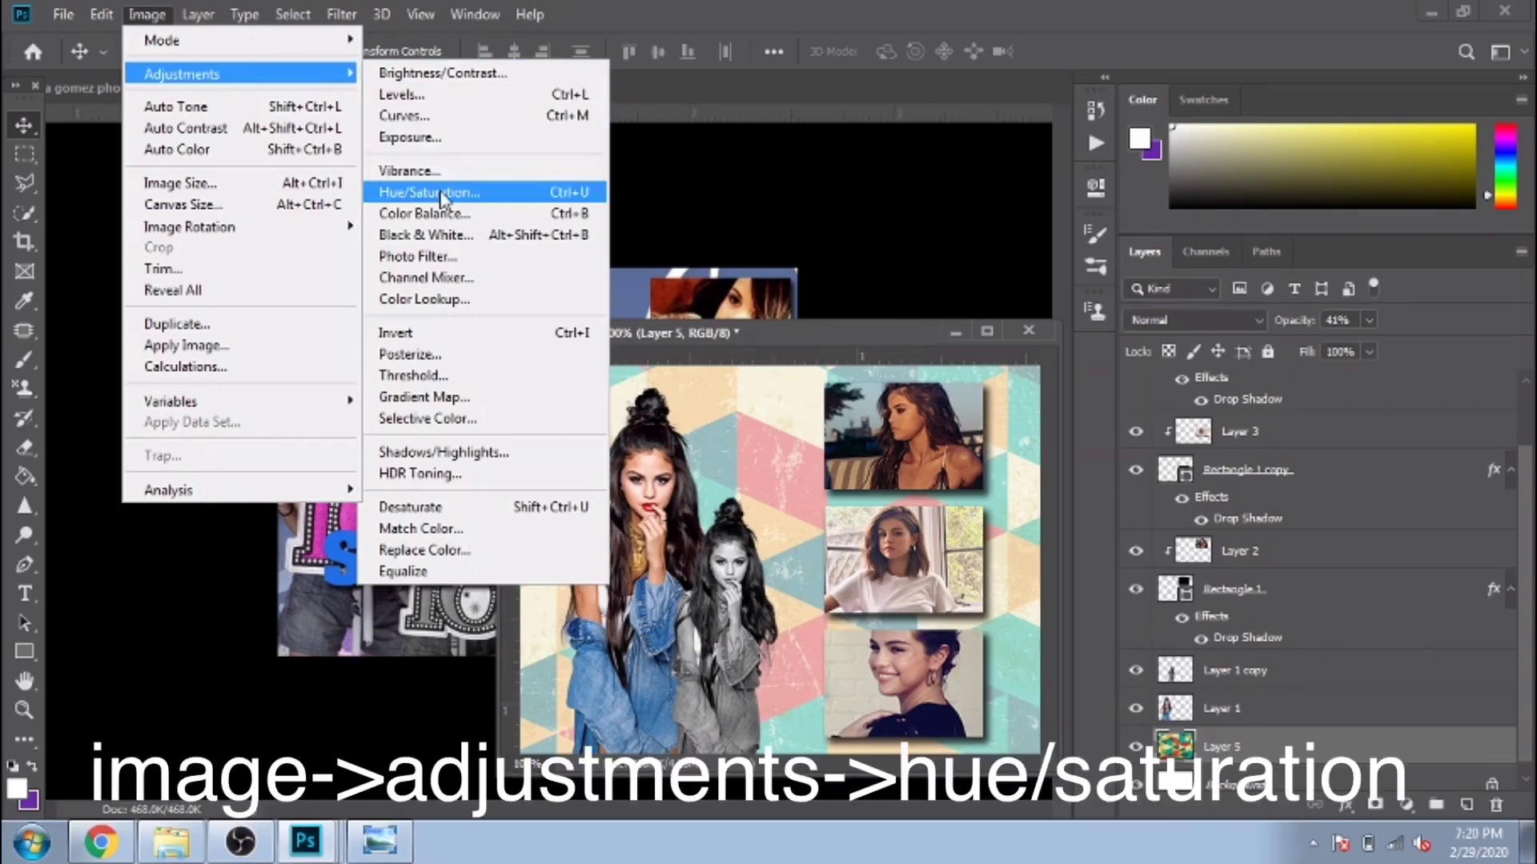
{"action": "left_click", "coordinate": [442, 193]}
{"action": "left_click_drag", "start_coordinate": [745, 294], "coordinate": [1270, 298]}
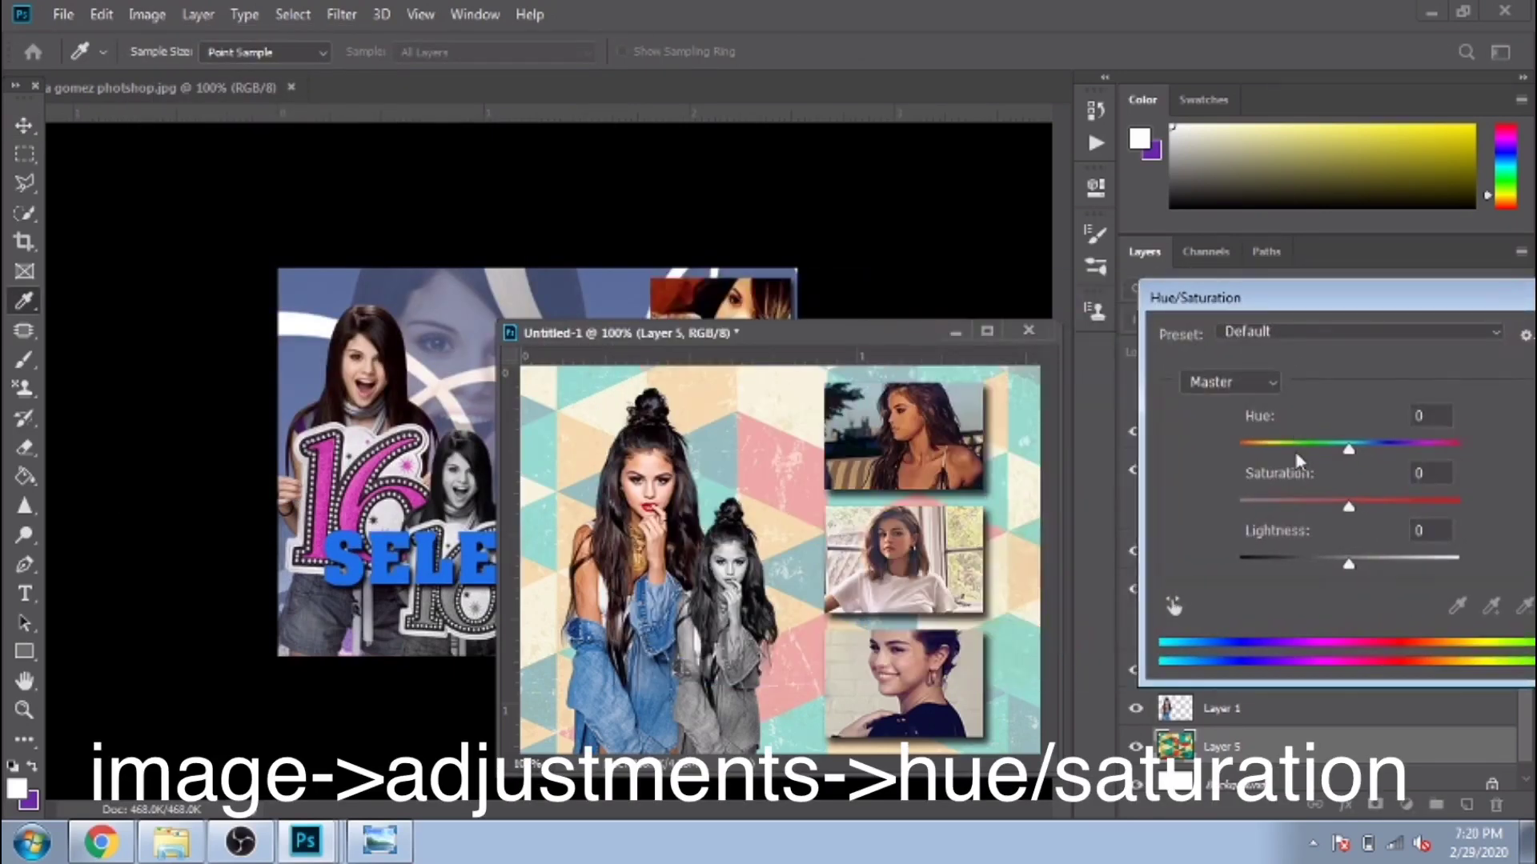
{"action": "left_click_drag", "start_coordinate": [1344, 446], "coordinate": [1385, 461]}
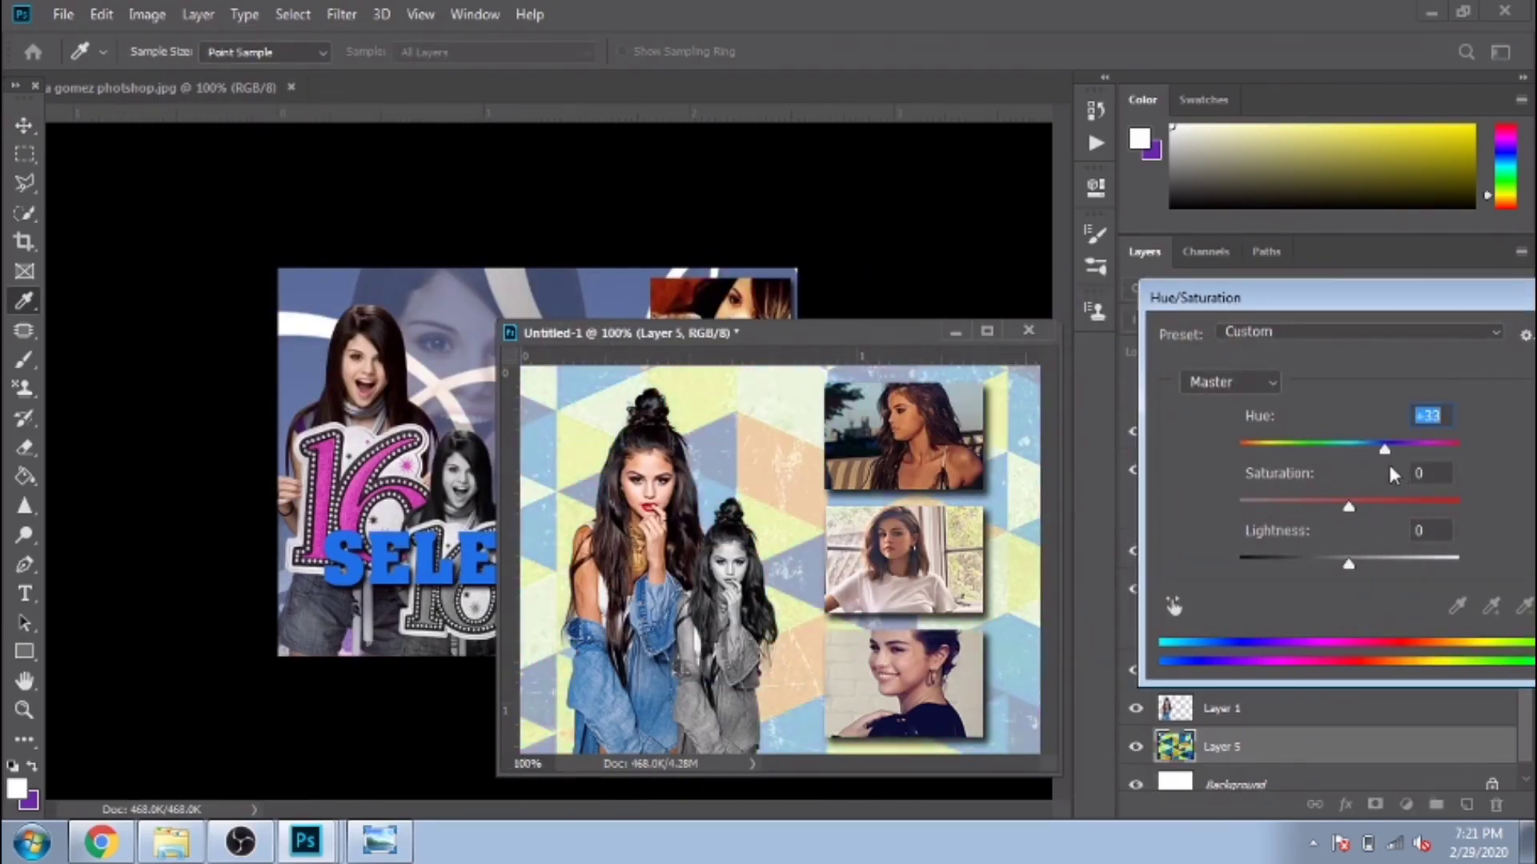
{"action": "left_click_drag", "start_coordinate": [1426, 306], "coordinate": [1028, 337]}
{"action": "left_click", "coordinate": [1204, 367]}
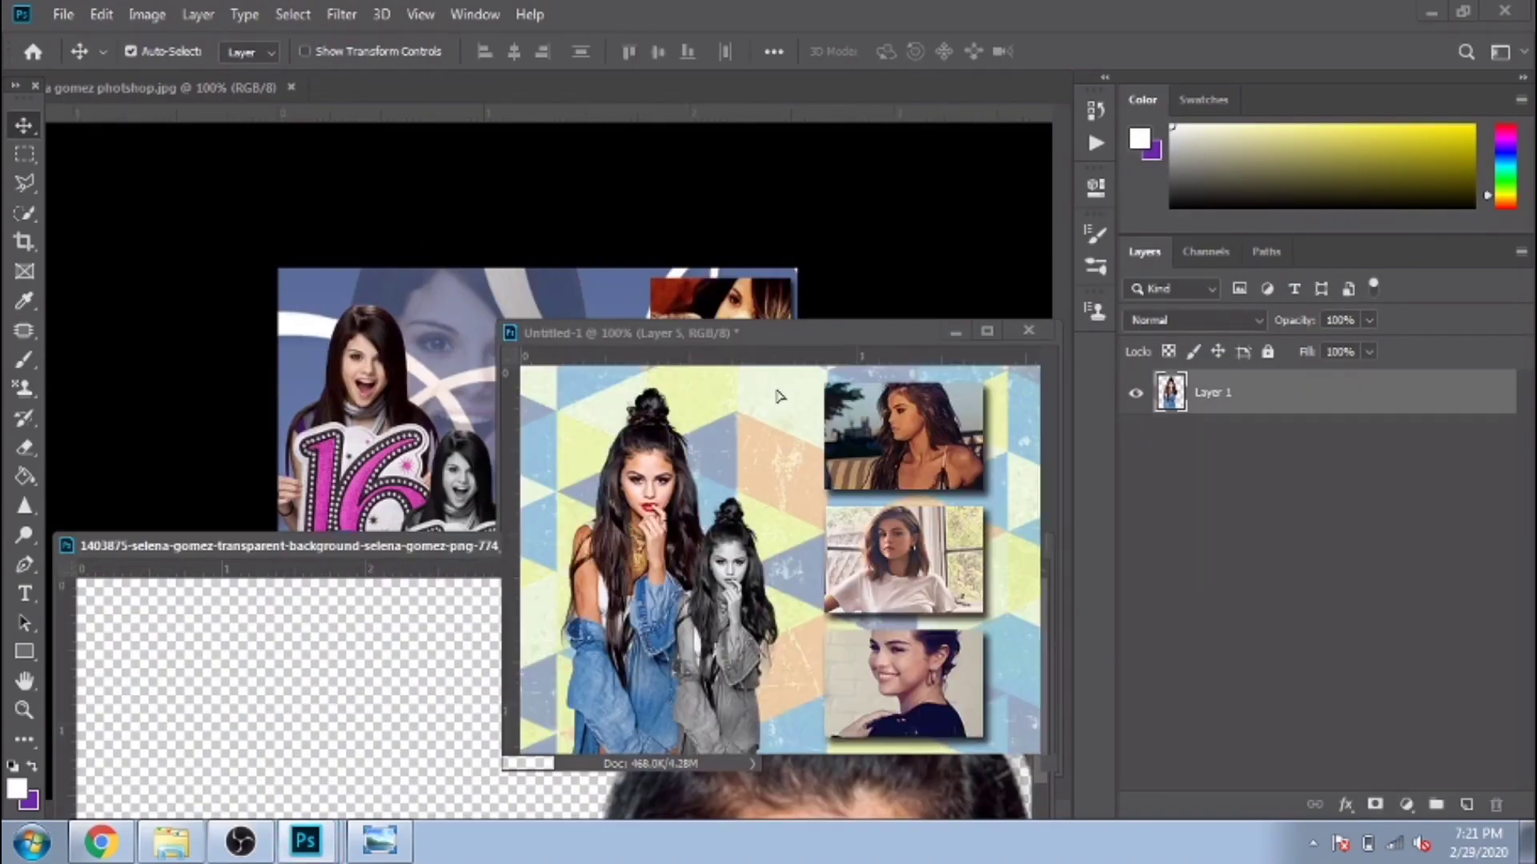
Bring the large face PNG into the banner and fade it to about 27% opacity
{"action": "mouse_move", "coordinate": [780, 396]}
{"action": "left_mouse_down"}
{"action": "mouse_move", "coordinate": [798, 376]}
{"action": "mouse_move", "coordinate": [782, 378]}
{"action": "left_mouse_up"}
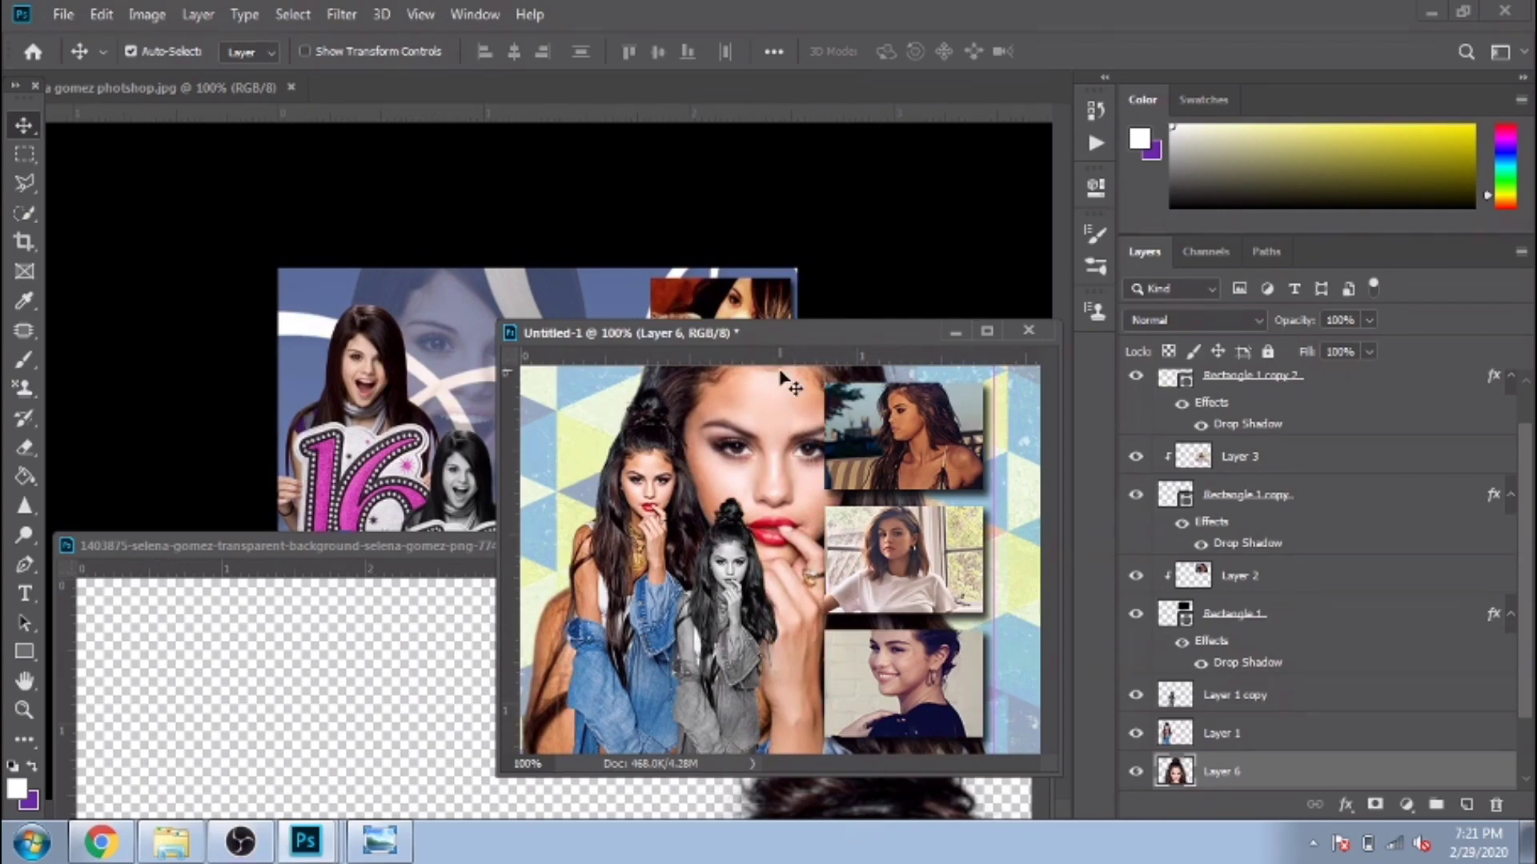
{"action": "left_click", "coordinate": [1368, 321]}
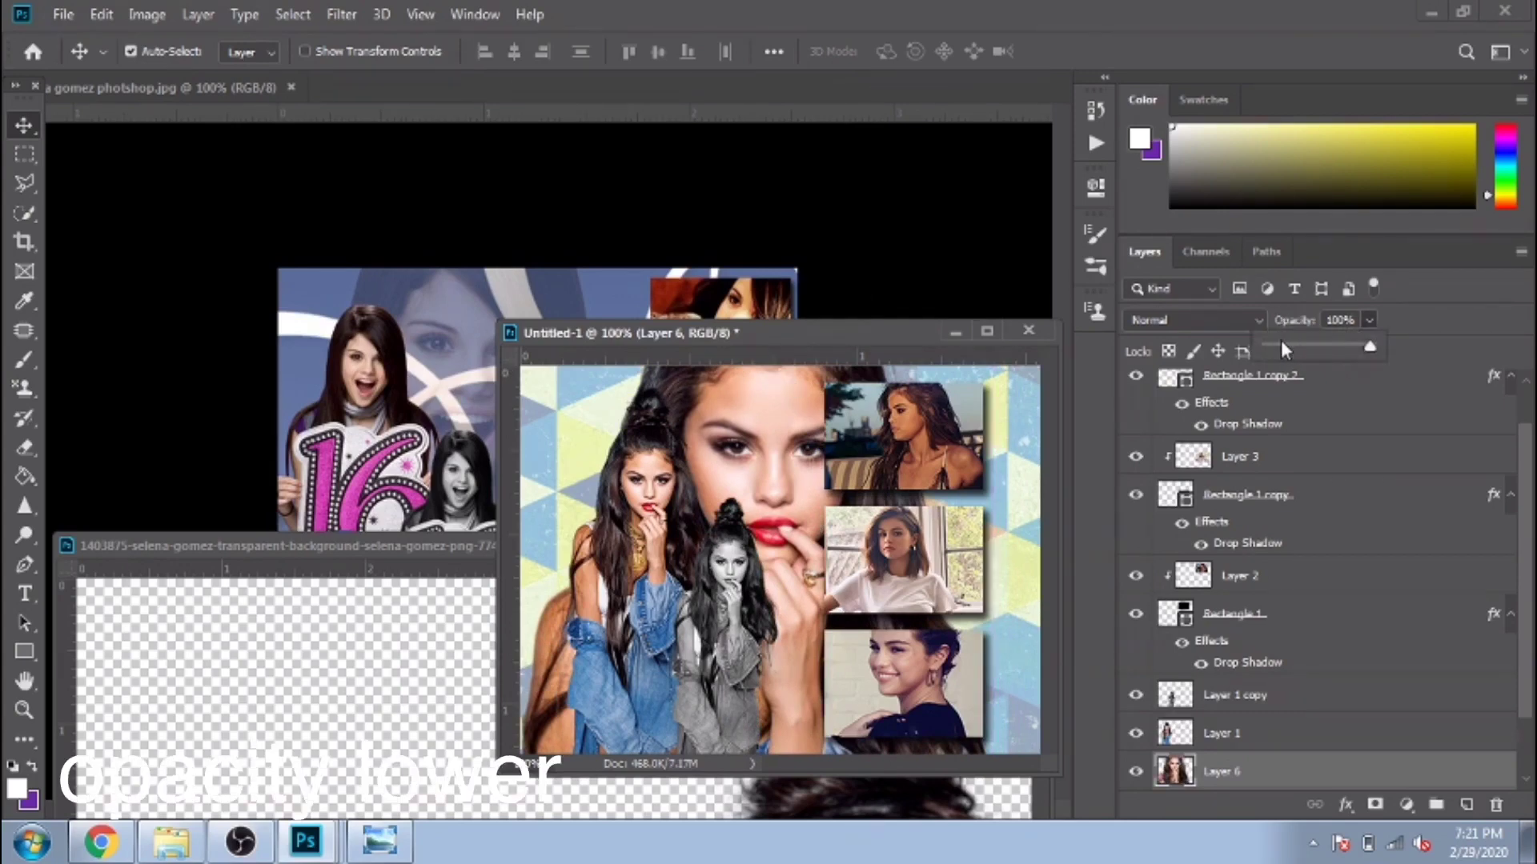
{"action": "left_click_drag", "start_coordinate": [1281, 350], "coordinate": [1294, 352]}
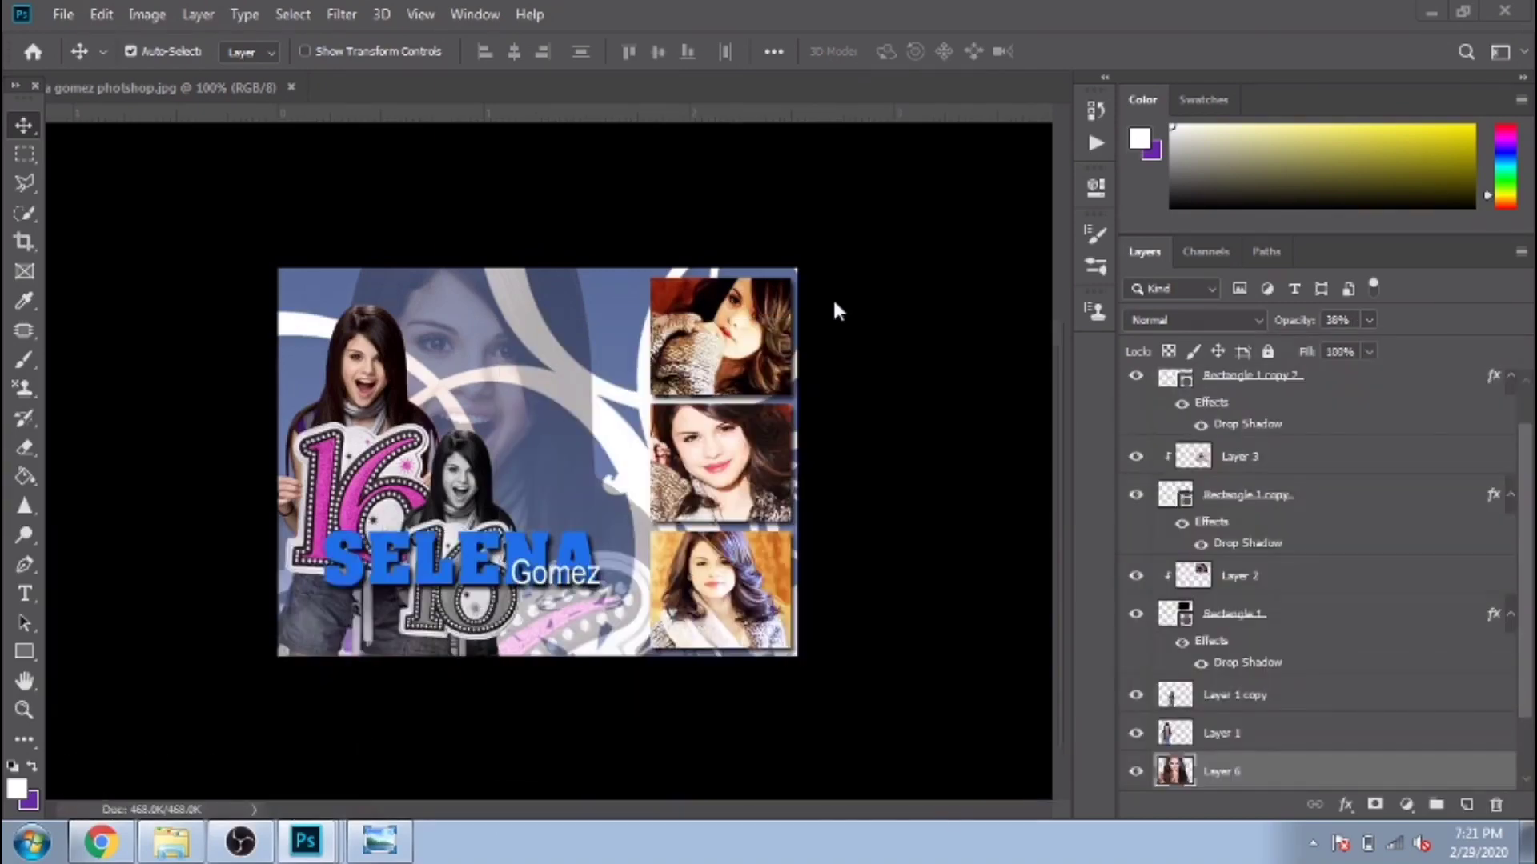
Add 'Selena' text in all caps, faux bold, 12 pt, with zero tracking and no italic
{"action": "key", "text": "t"}
{"action": "left_click", "coordinate": [926, 608]}
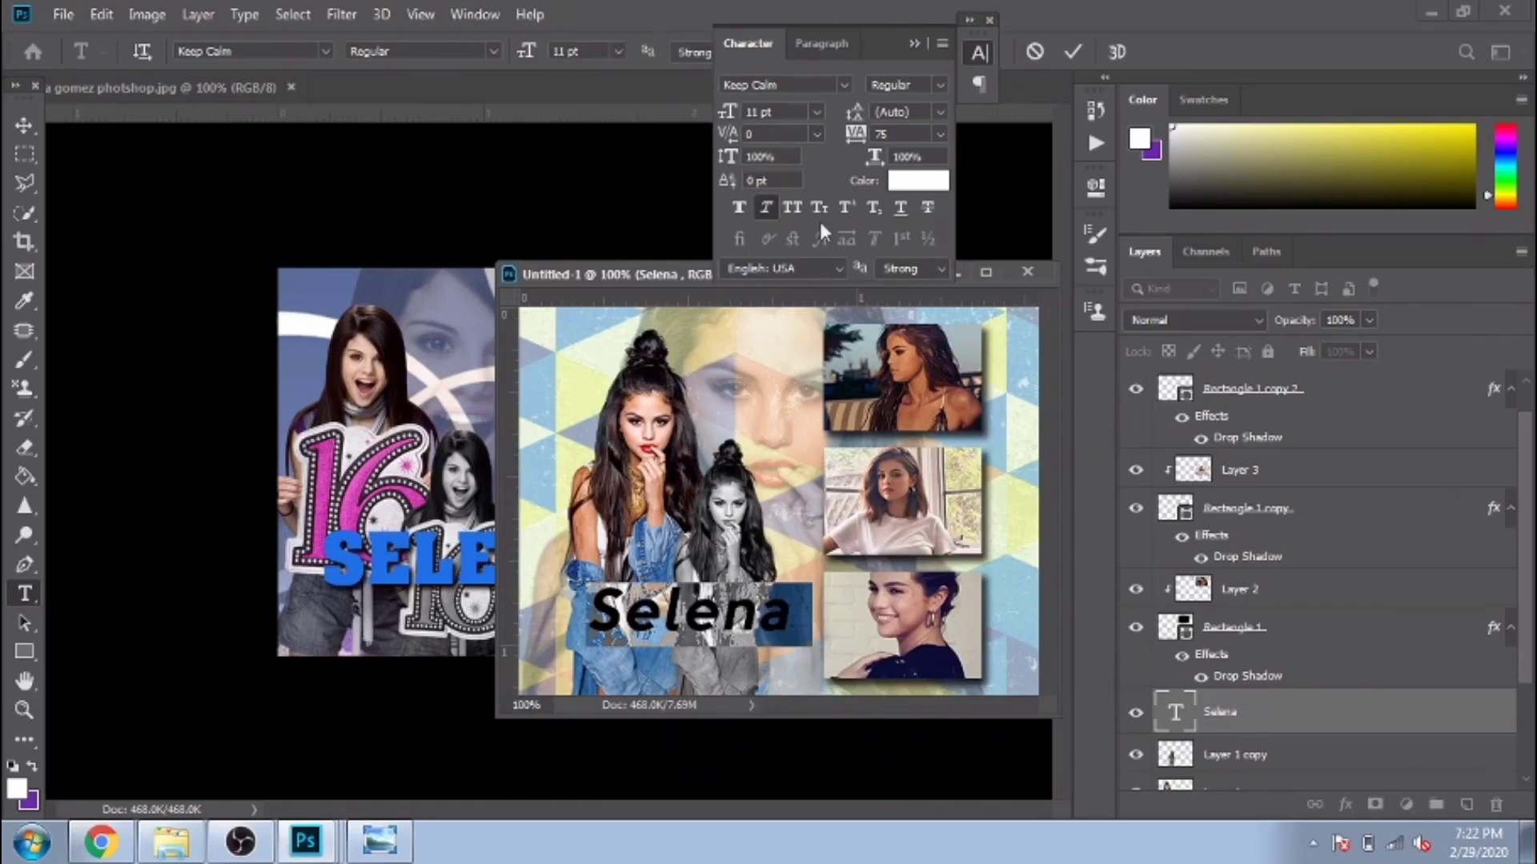
{"action": "left_click", "coordinate": [940, 134]}
{"action": "left_click", "coordinate": [913, 255]}
{"action": "left_click", "coordinate": [766, 207]}
{"action": "left_click", "coordinate": [792, 207]}
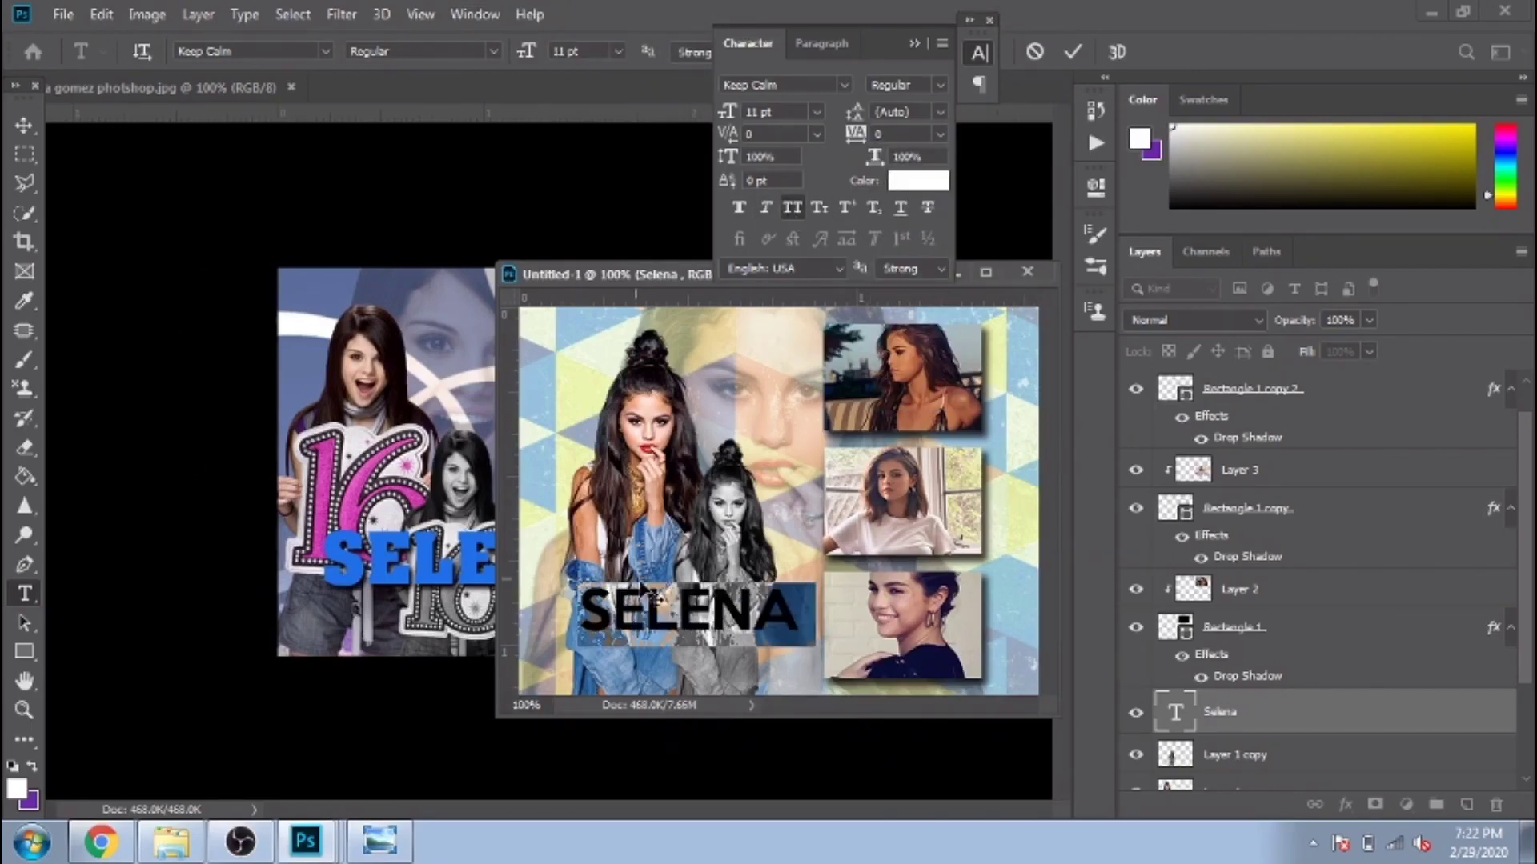
{"action": "left_click", "coordinate": [739, 207]}
{"action": "left_click", "coordinate": [618, 51]}
{"action": "left_click", "coordinate": [595, 160]}
Colour SELENA orange from a sampled skin tone and give it a drop shadow
{"action": "left_click", "coordinate": [24, 300]}
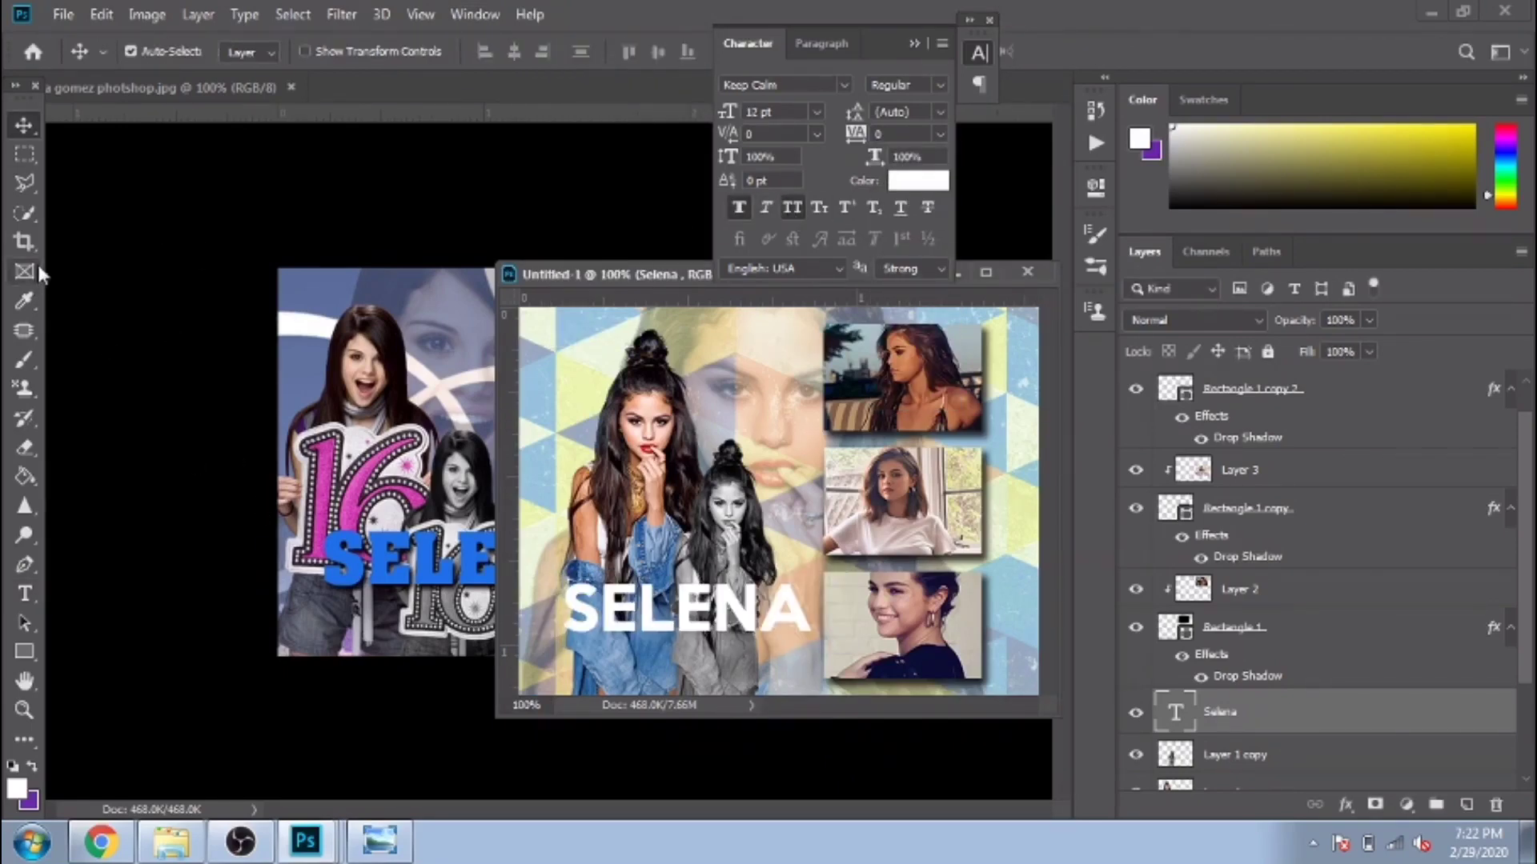
{"action": "left_click", "coordinate": [772, 366]}
{"action": "left_click", "coordinate": [16, 788]}
{"action": "left_click", "coordinate": [683, 332]}
{"action": "right_click", "coordinate": [1237, 711]}
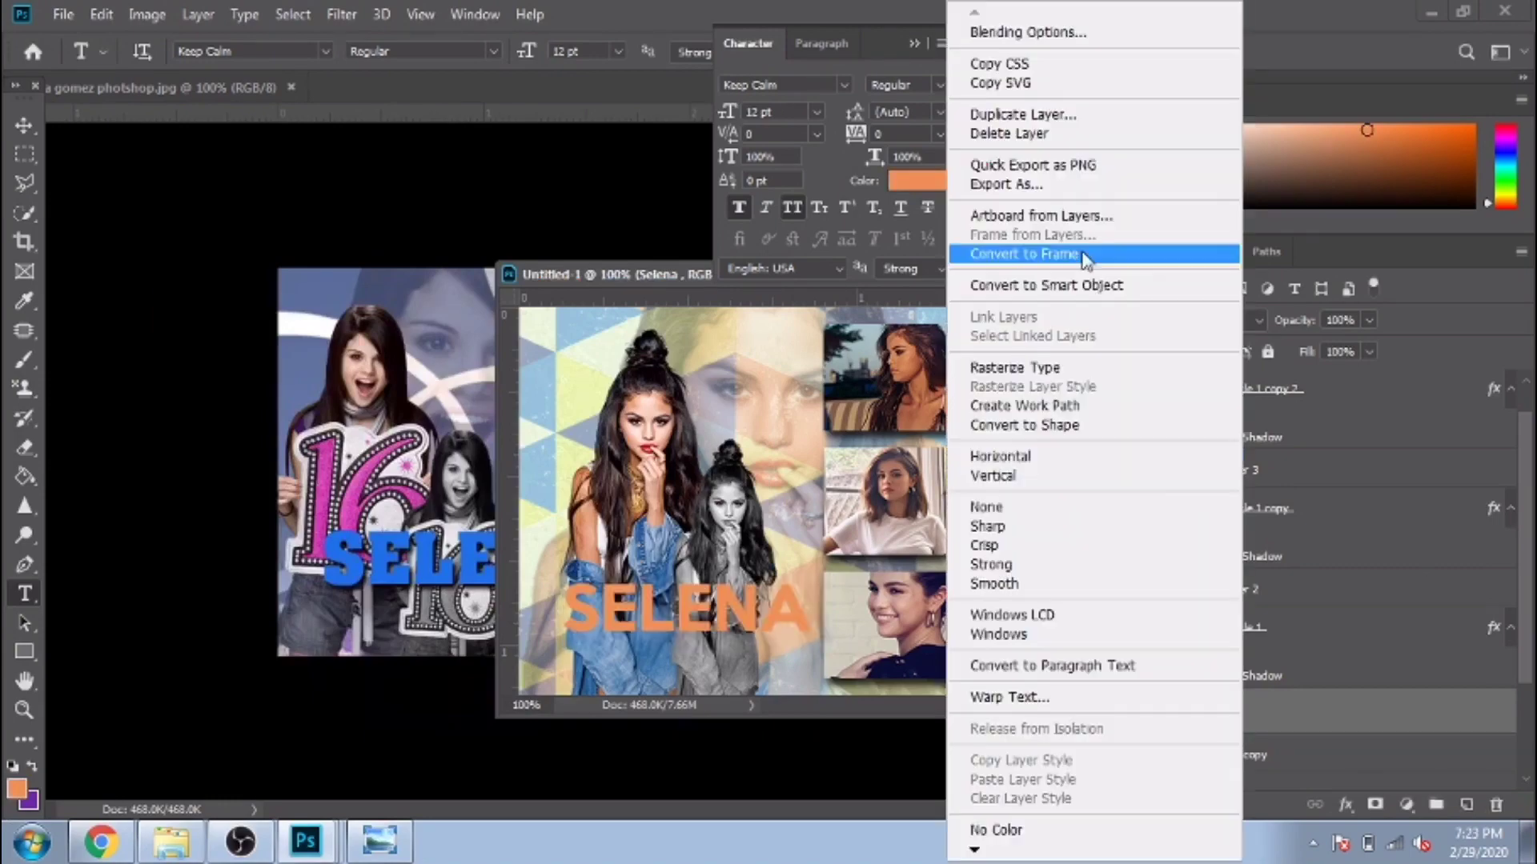
{"action": "left_click", "coordinate": [1186, 247]}
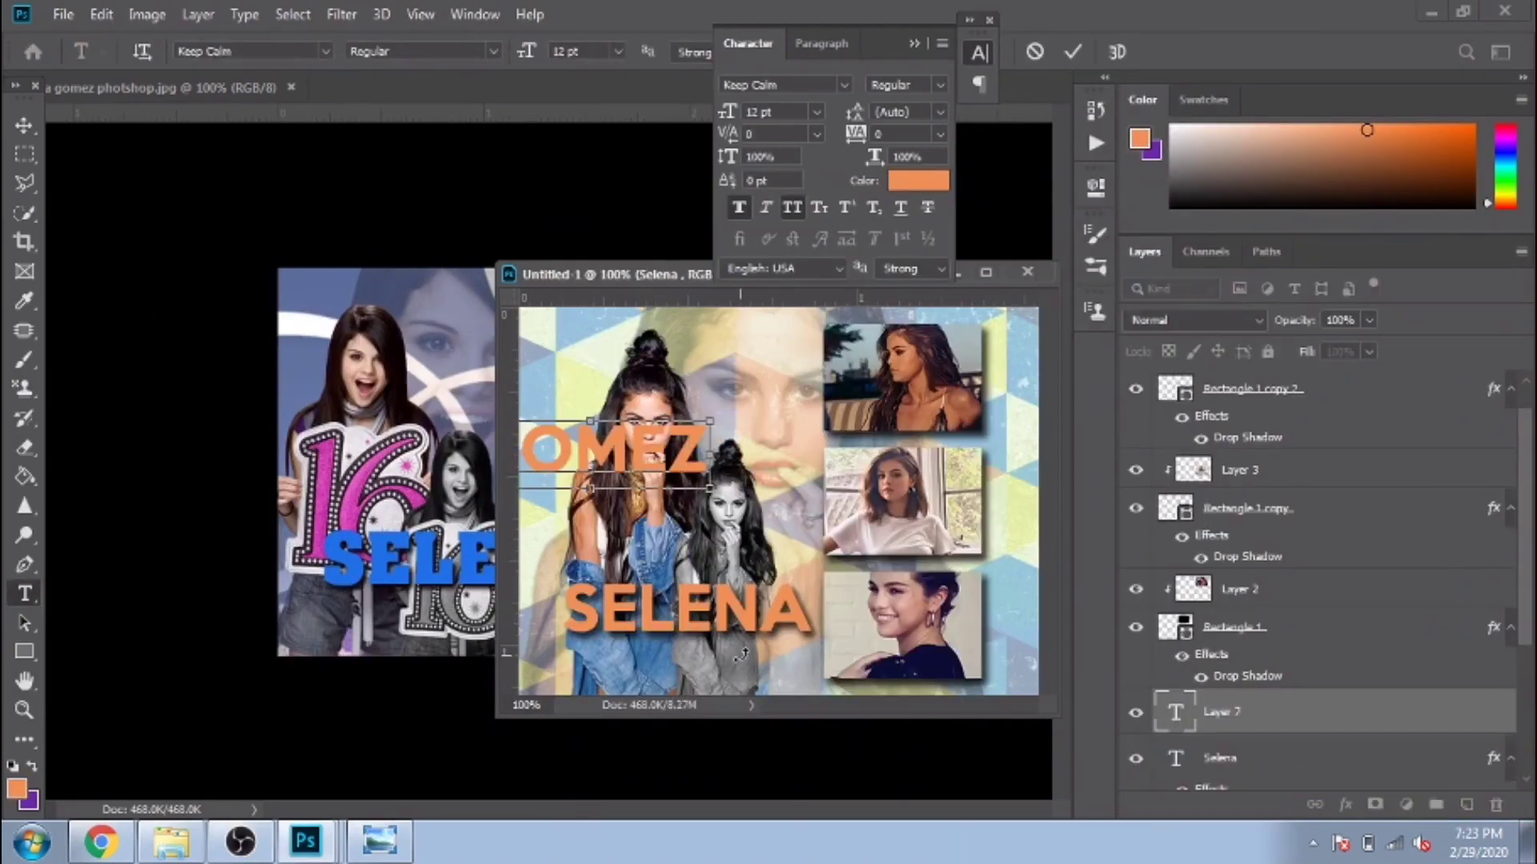
Add white 6 pt GOMEZ text and position it just under SELENA
{"action": "left_click", "coordinate": [817, 112]}
{"action": "left_click", "coordinate": [782, 179]}
{"action": "left_click", "coordinate": [24, 125]}
{"action": "left_click_drag", "start_coordinate": [613, 452], "coordinate": [753, 624]}
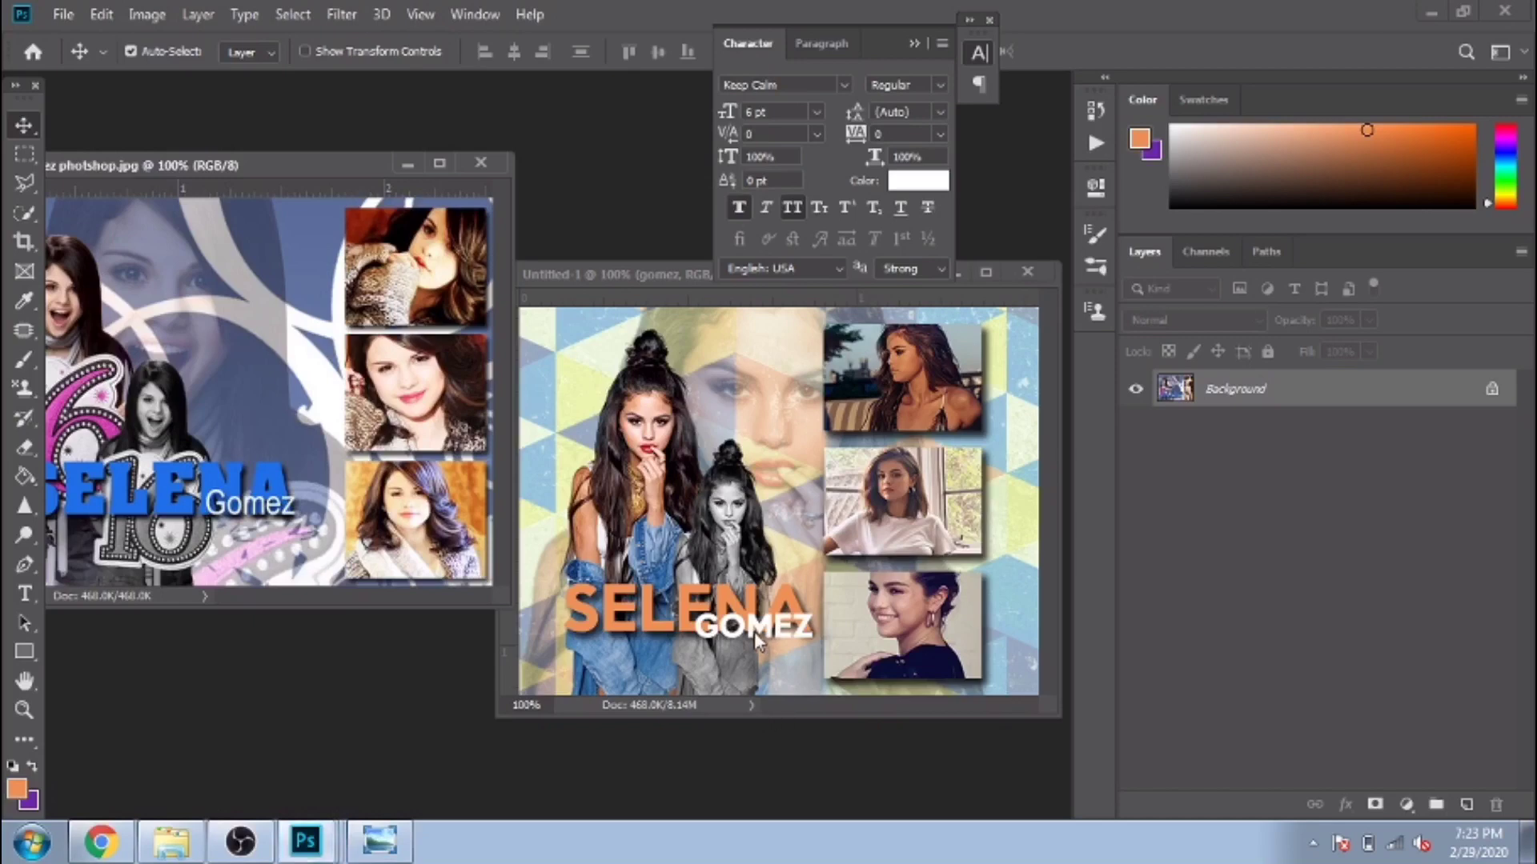
{"action": "left_click", "coordinate": [758, 640]}
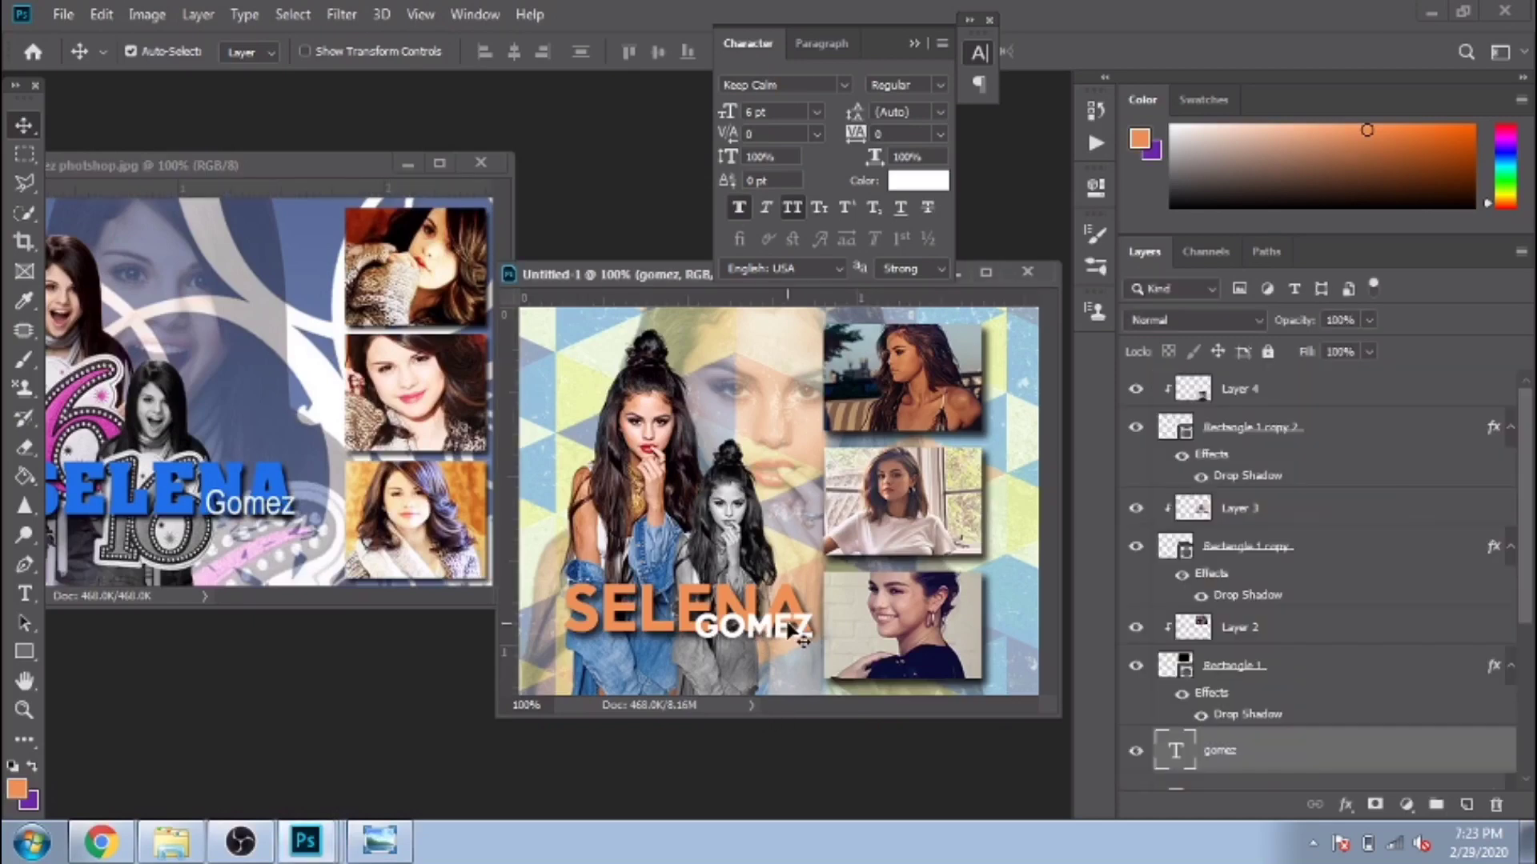
{"action": "left_click_drag", "start_coordinate": [768, 628], "coordinate": [767, 637]}
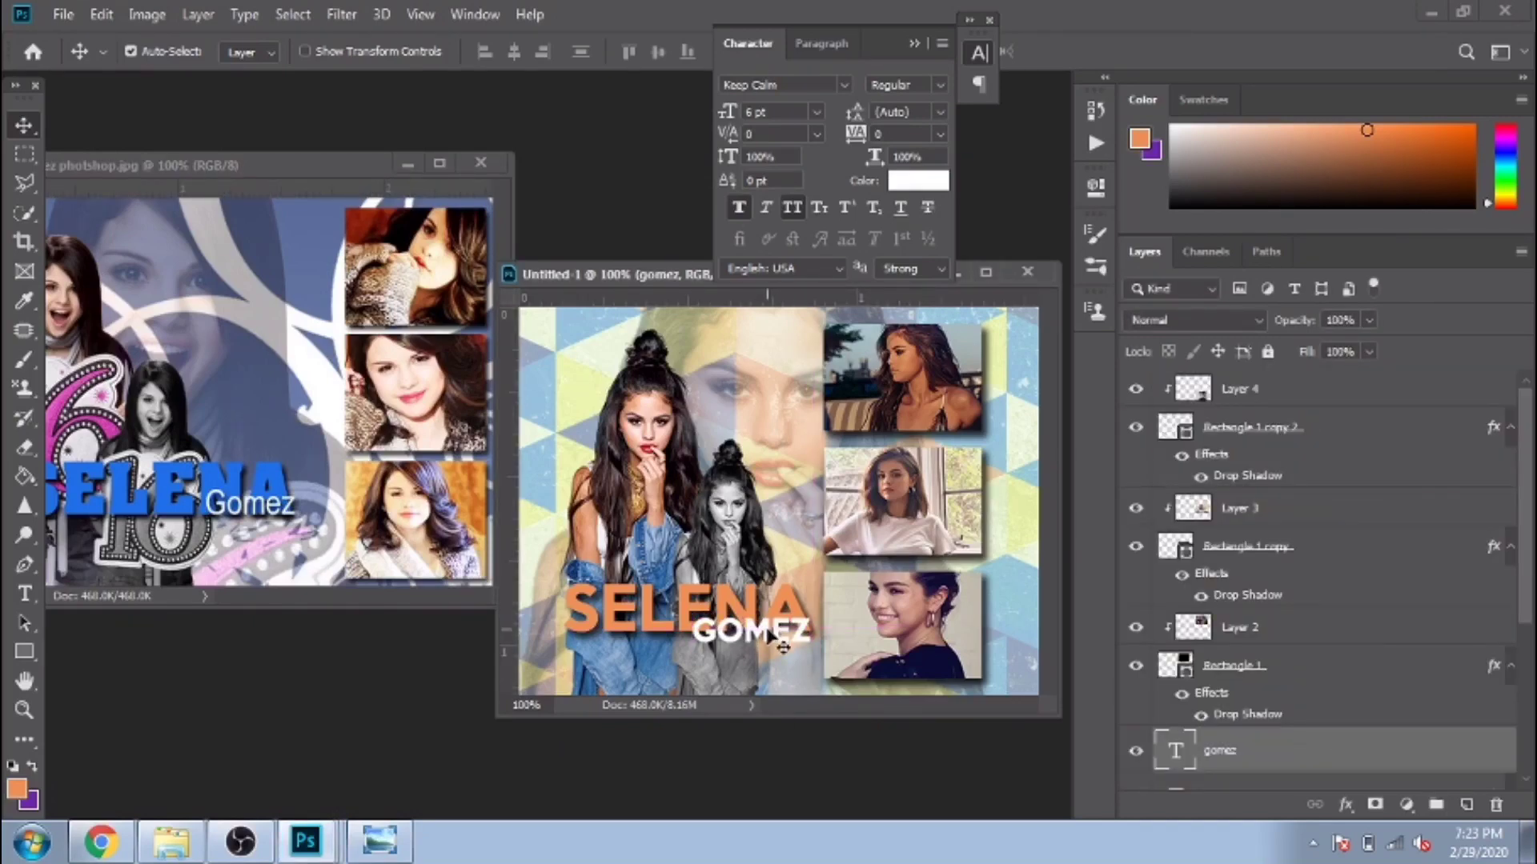
Minimize the photoshop.jpg reference, then move and resize the Untitled-1 window to fit the banner
{"action": "left_click", "coordinate": [404, 164]}
{"action": "left_click_drag", "start_coordinate": [653, 274], "coordinate": [357, 200]}
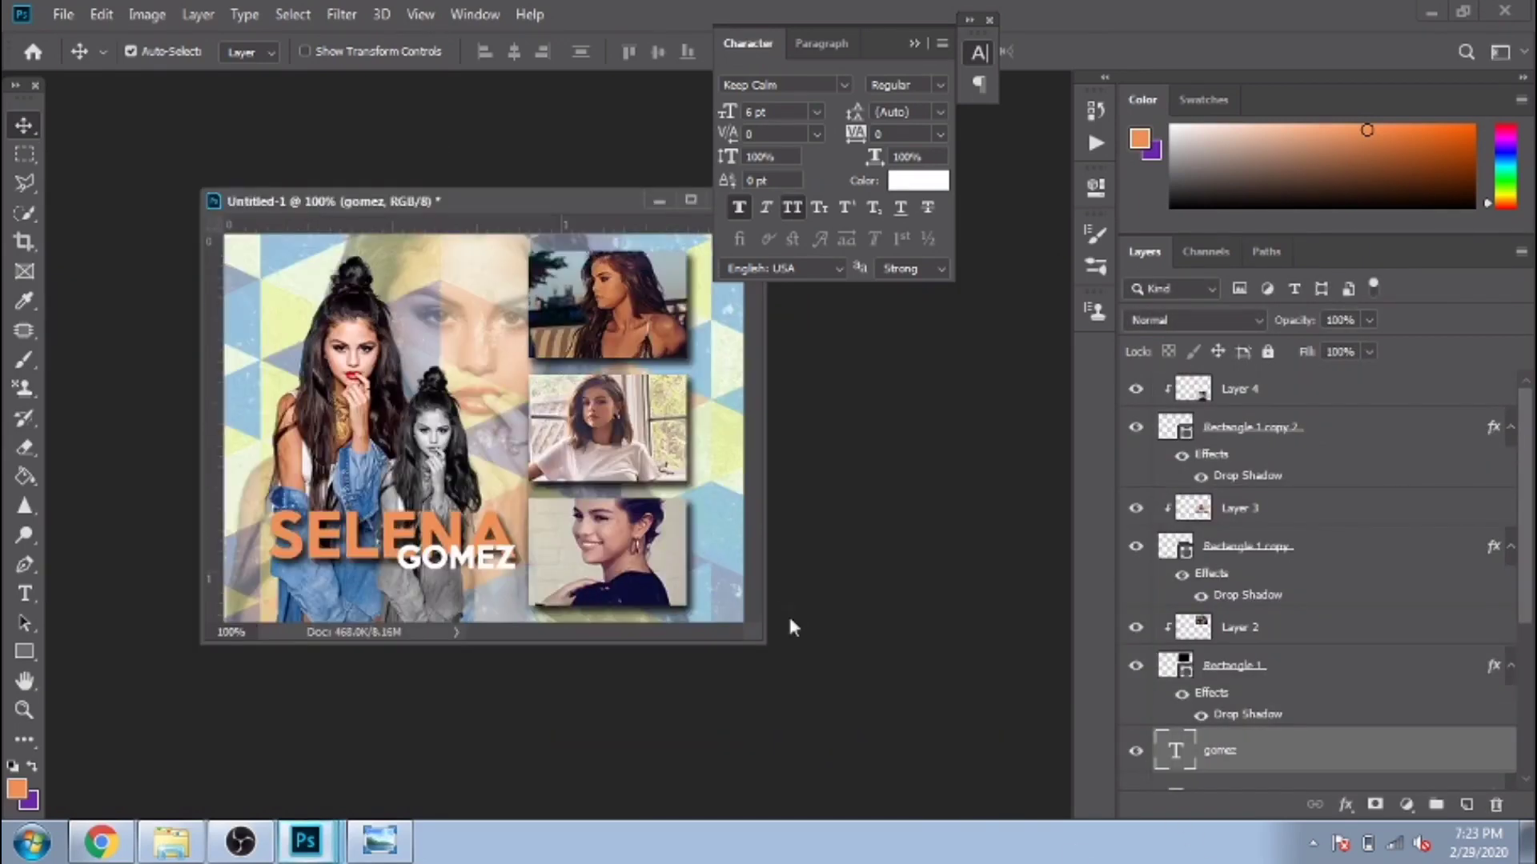
{"action": "left_click_drag", "start_coordinate": [753, 636], "coordinate": [917, 704]}
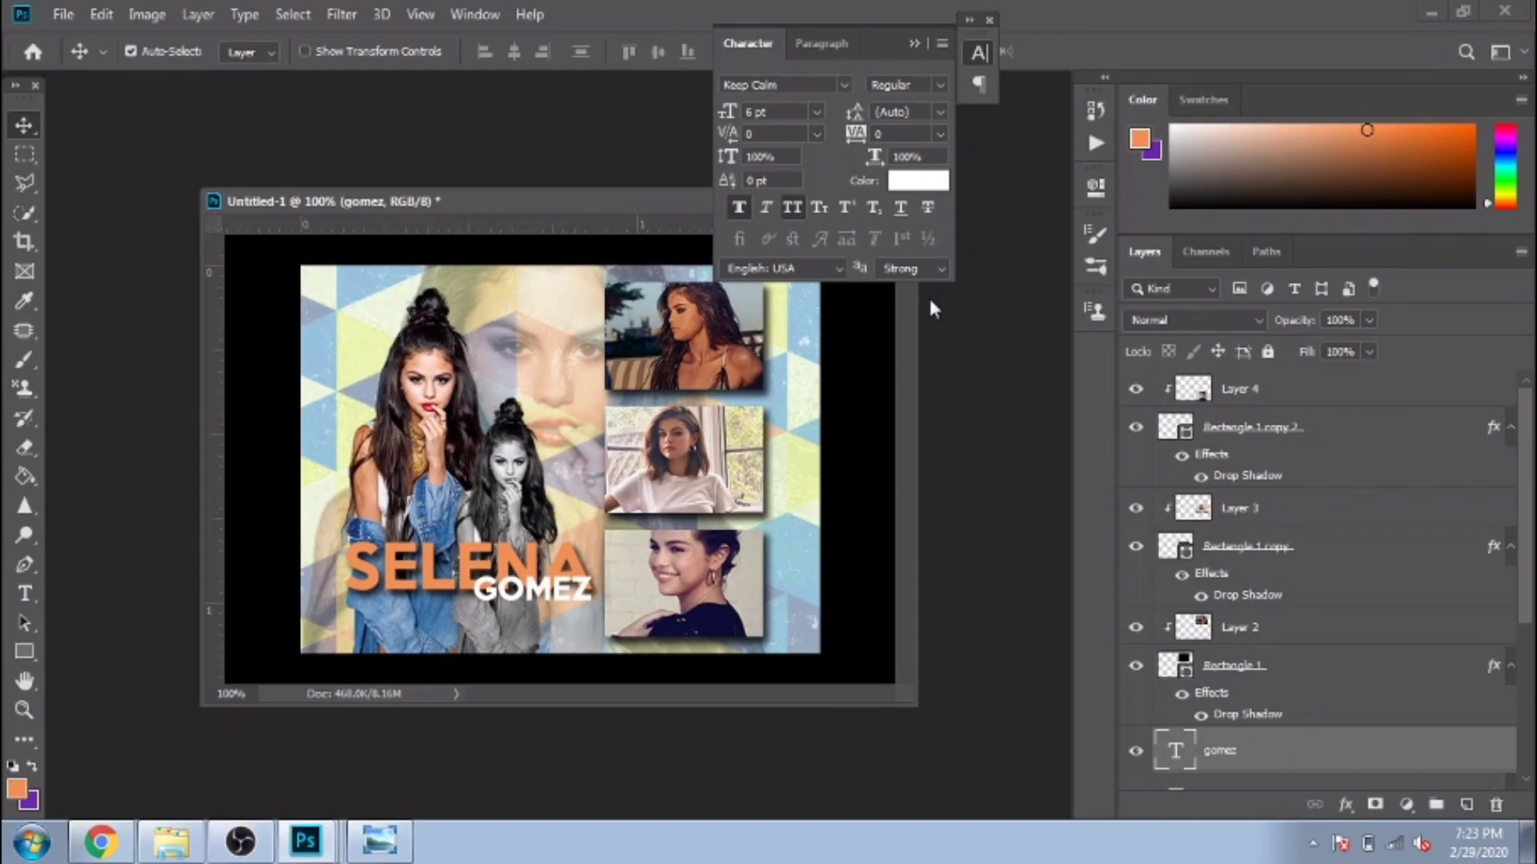